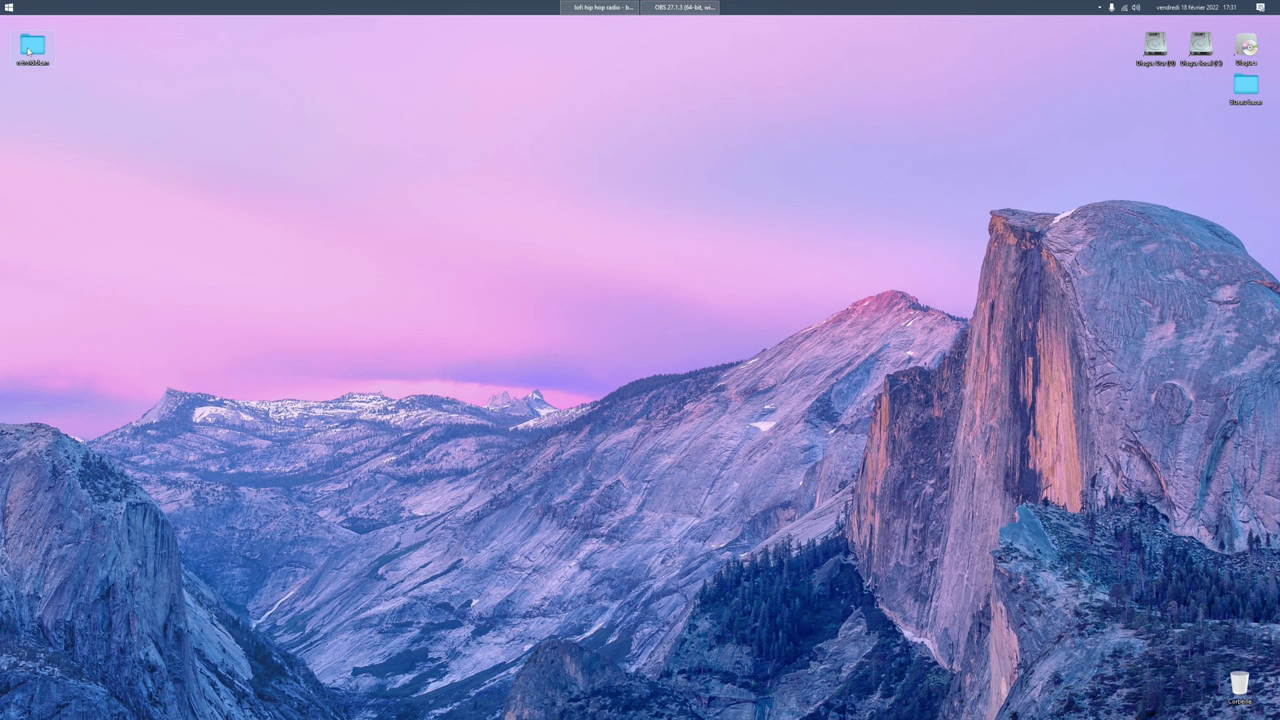
Step: Open the retroidclean folder on the desktop and go into its DATA/apks subfolder
left_click(29, 51)
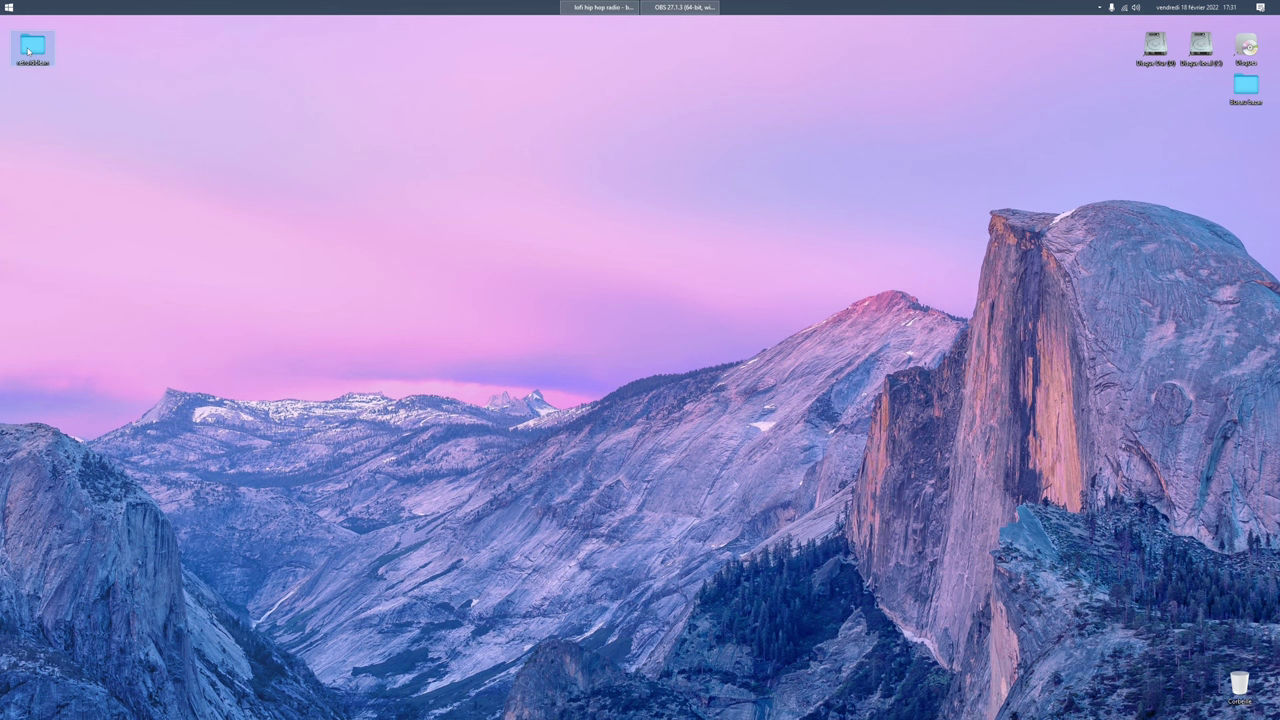
double_click(29, 51)
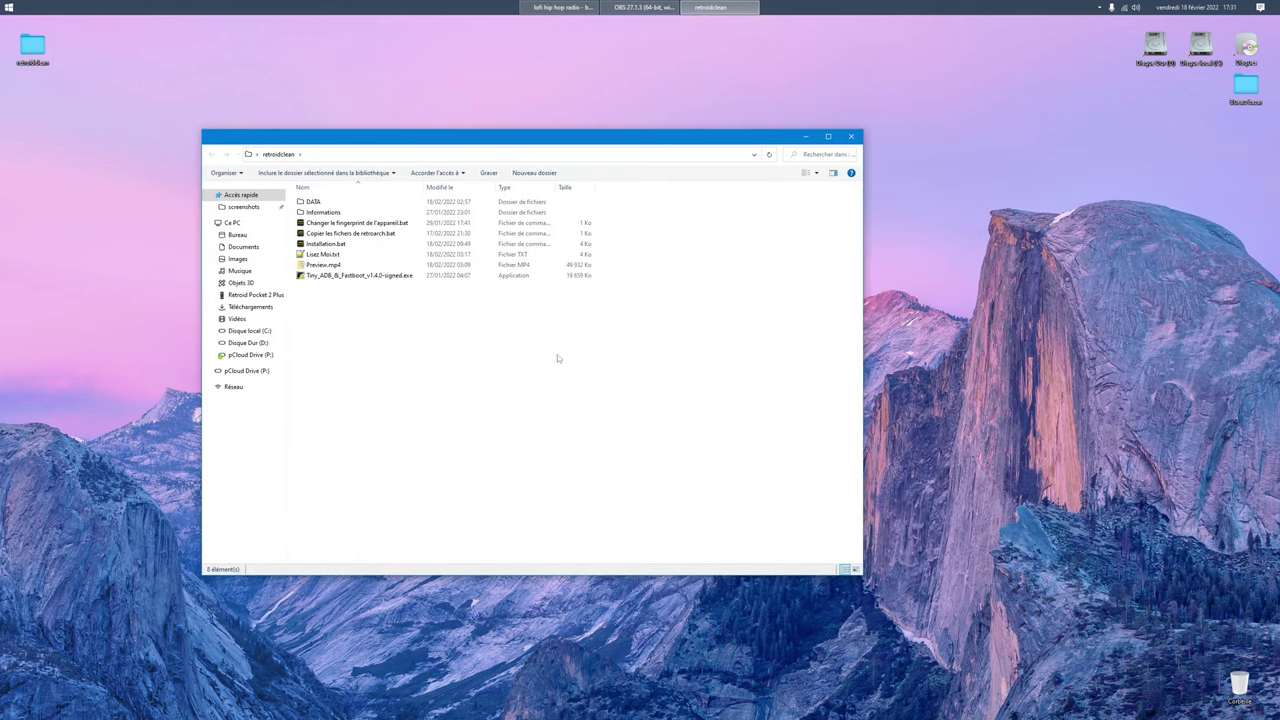
double_click(335, 203)
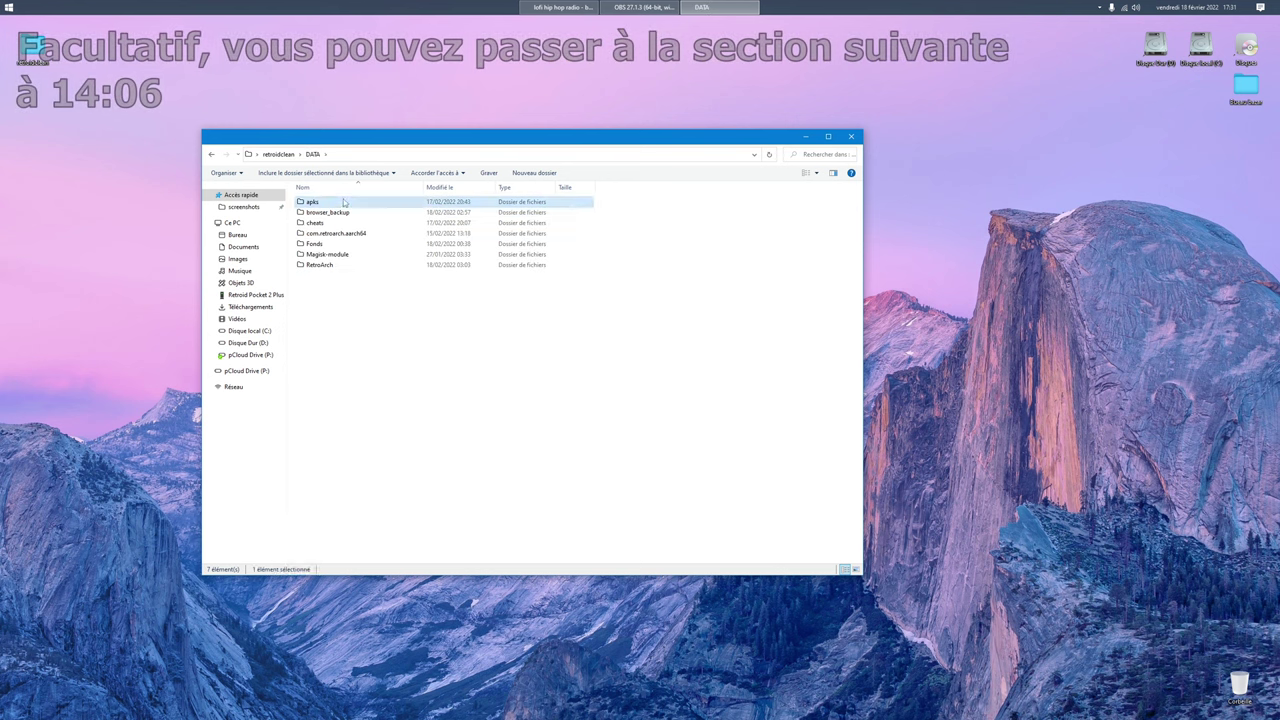
double_click(333, 203)
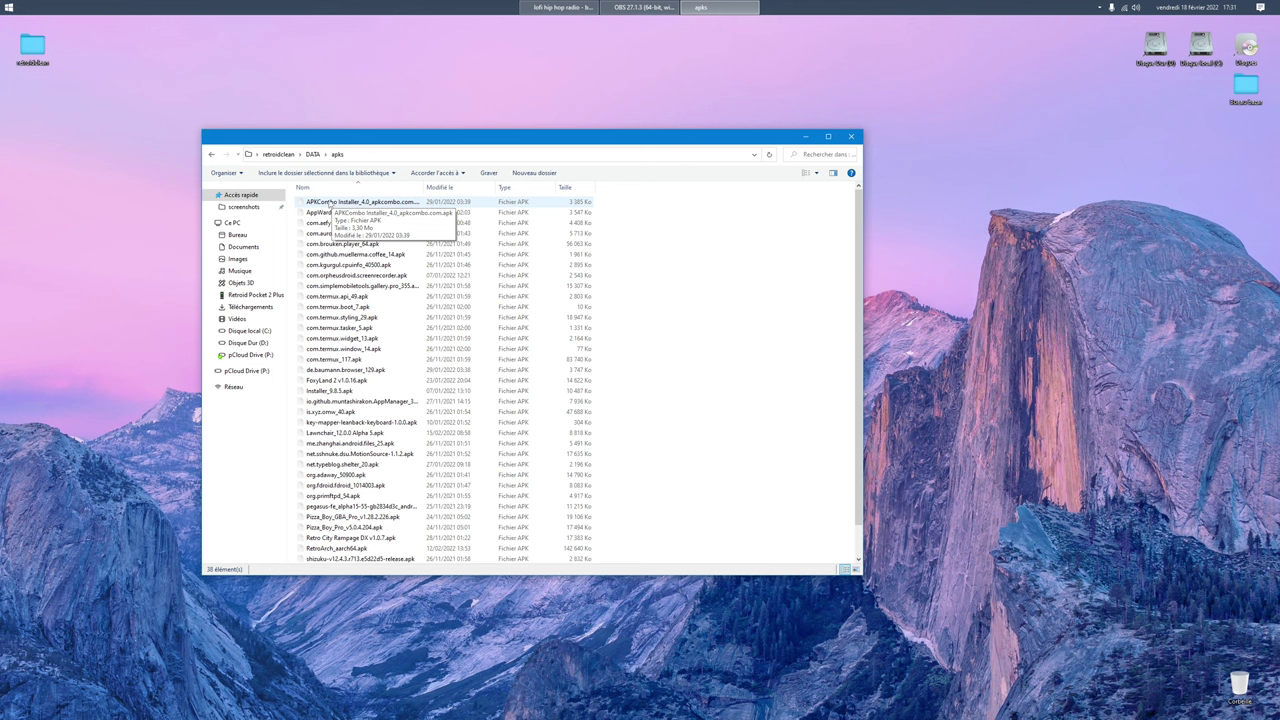
Step: Compare the two package installer files in the apks folder, APKCombo Installer_4.0 and com.aefyr.sai.fdroid_60.apk
left_click(330, 203)
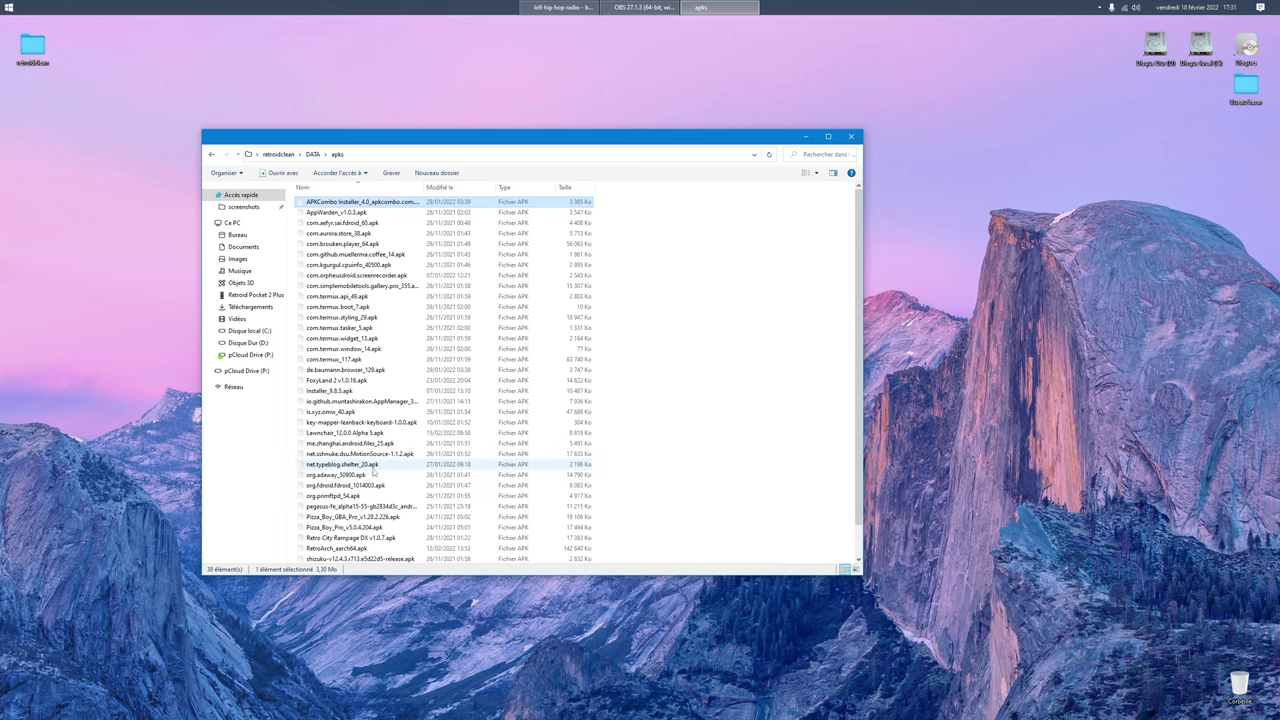
scroll(455, 560, "down", 1)
scroll(420, 285, "up", 1)
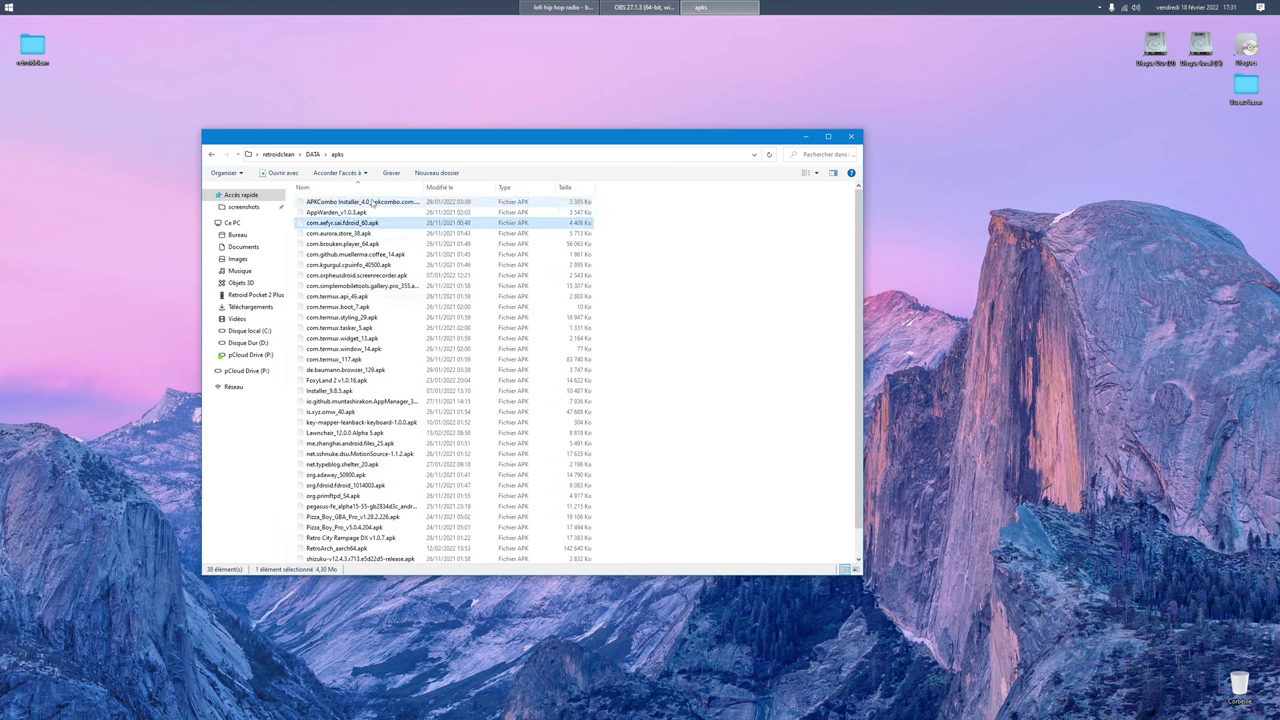
left_click(364, 222)
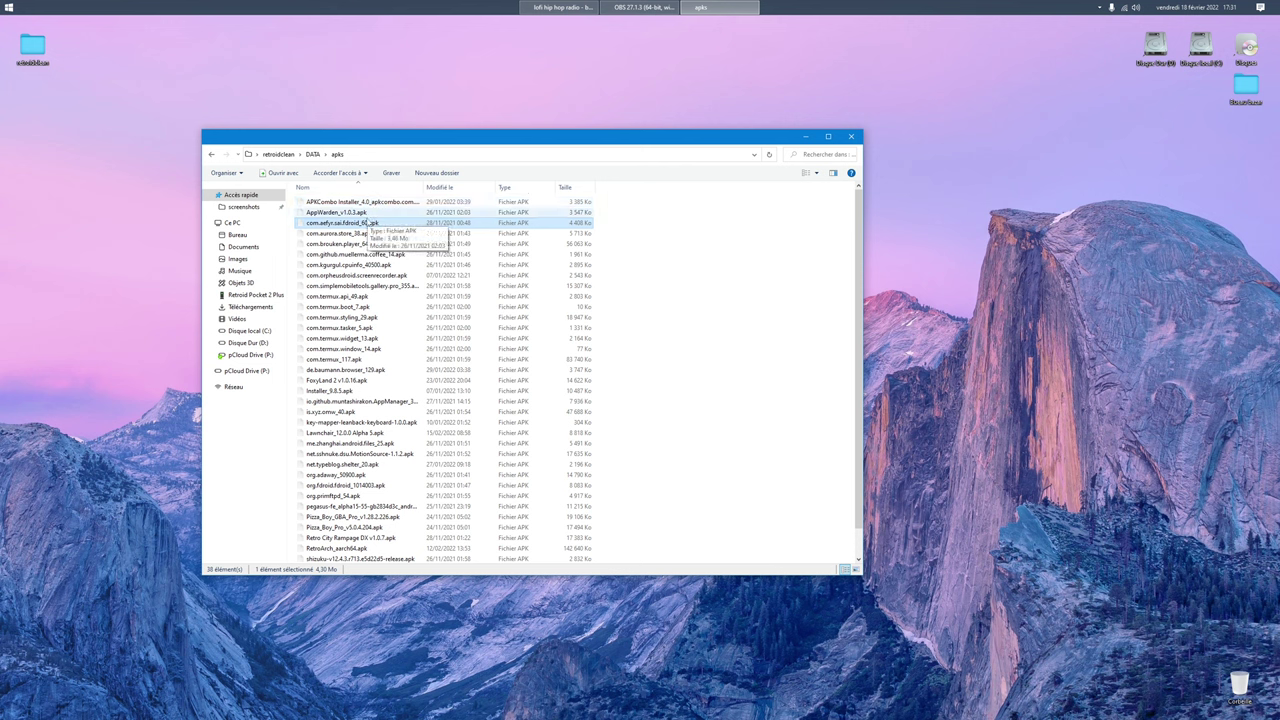
left_click(352, 212)
left_click(352, 222)
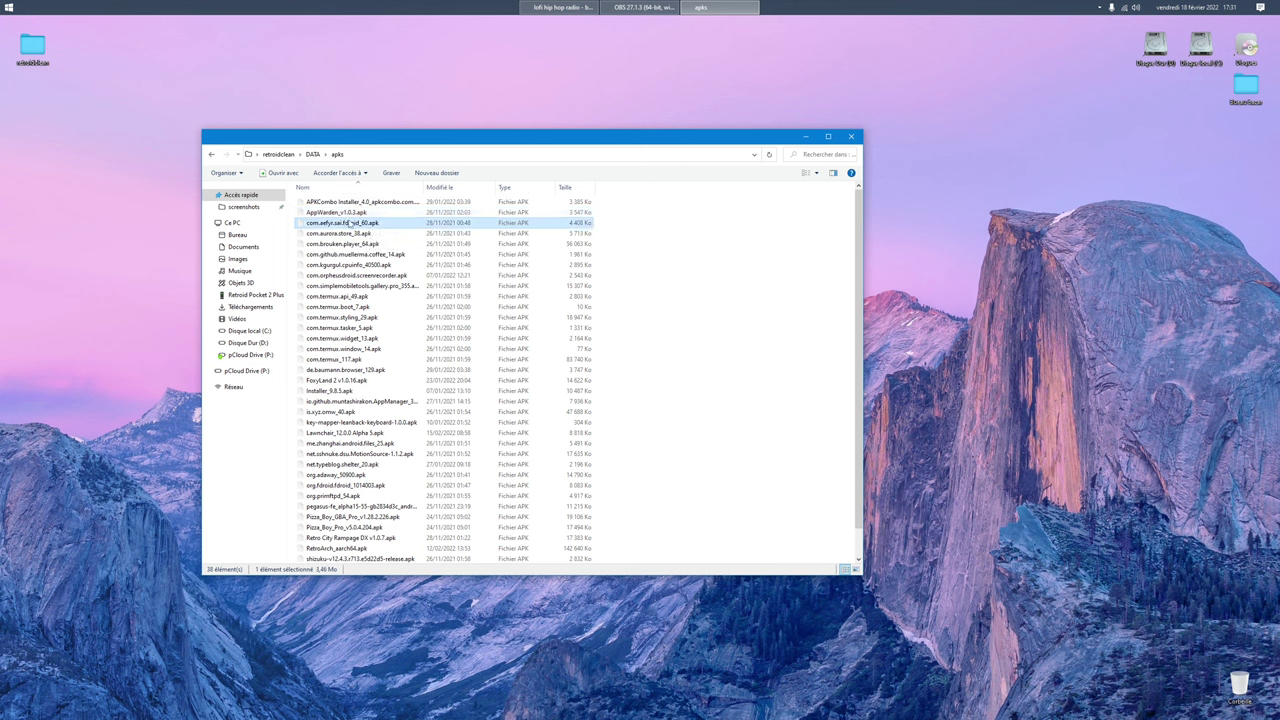
left_click(358, 204)
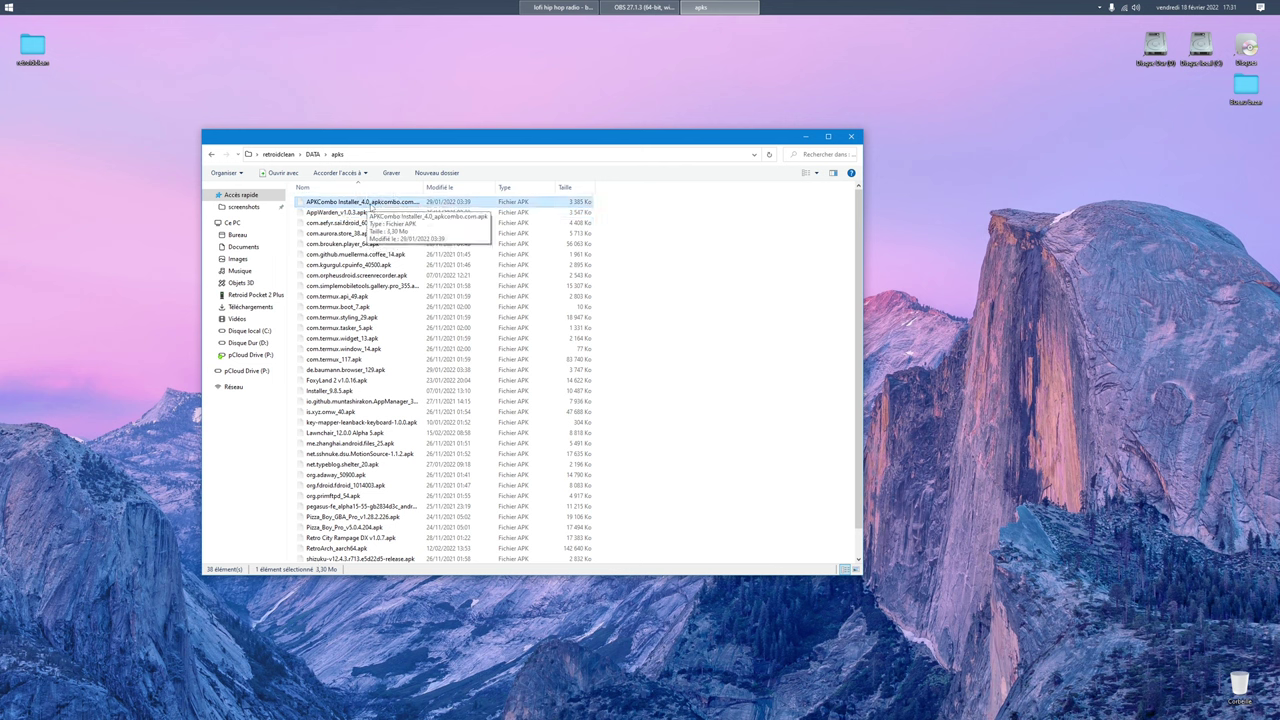
left_click(375, 222)
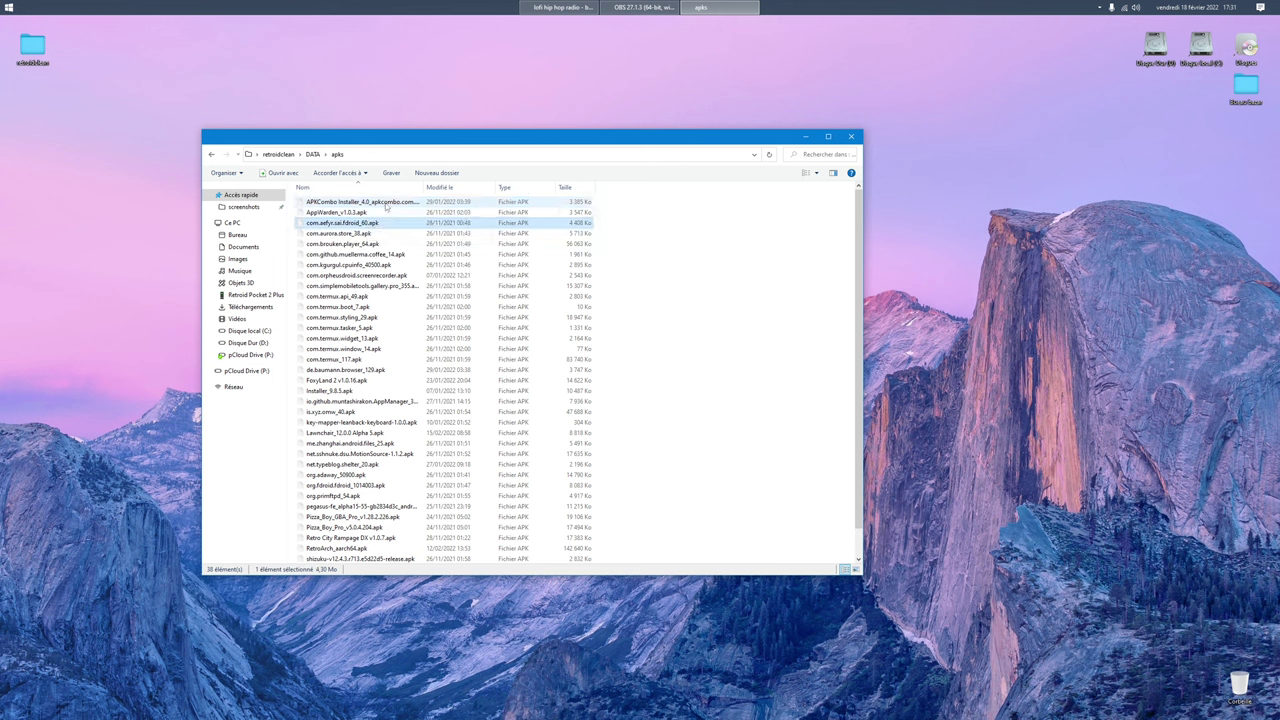
left_click(380, 203)
left_click(375, 222)
left_click(371, 203)
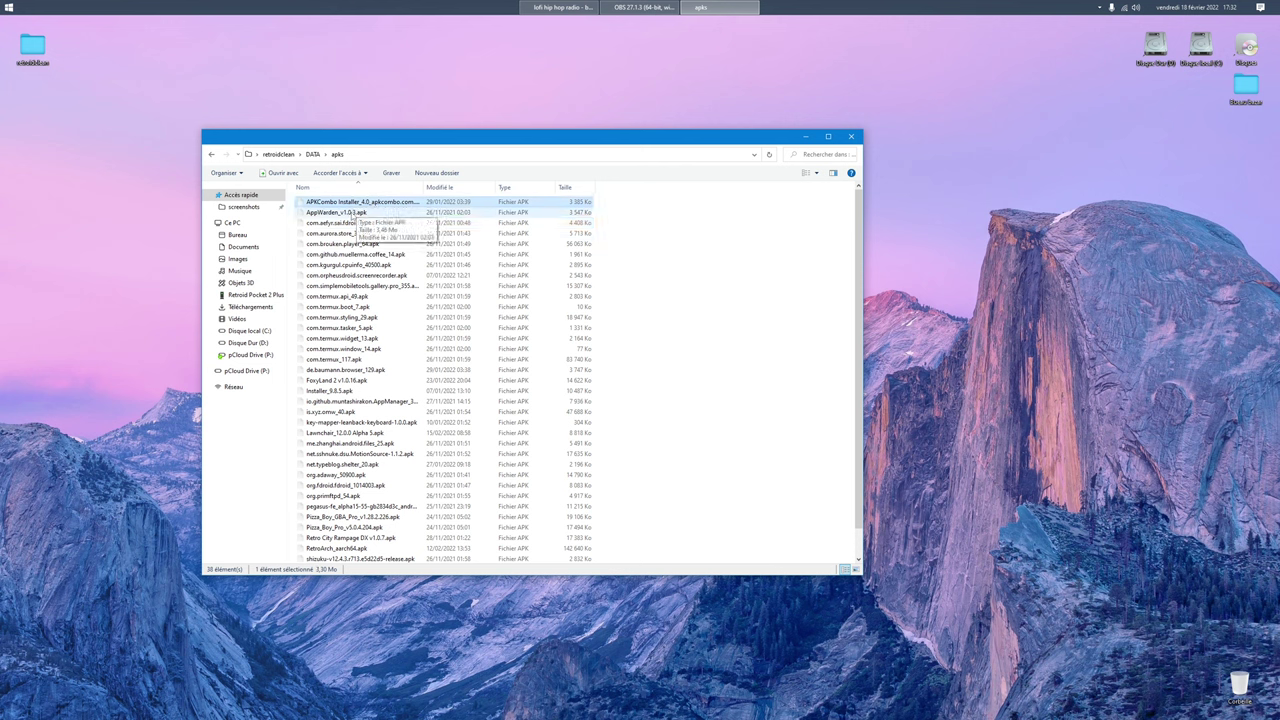
Step: Review the AppWarden, brouken player, coffee, cpuinfo, Installer_9.8.5 and Lawnchair APK files one after another
left_click(350, 214)
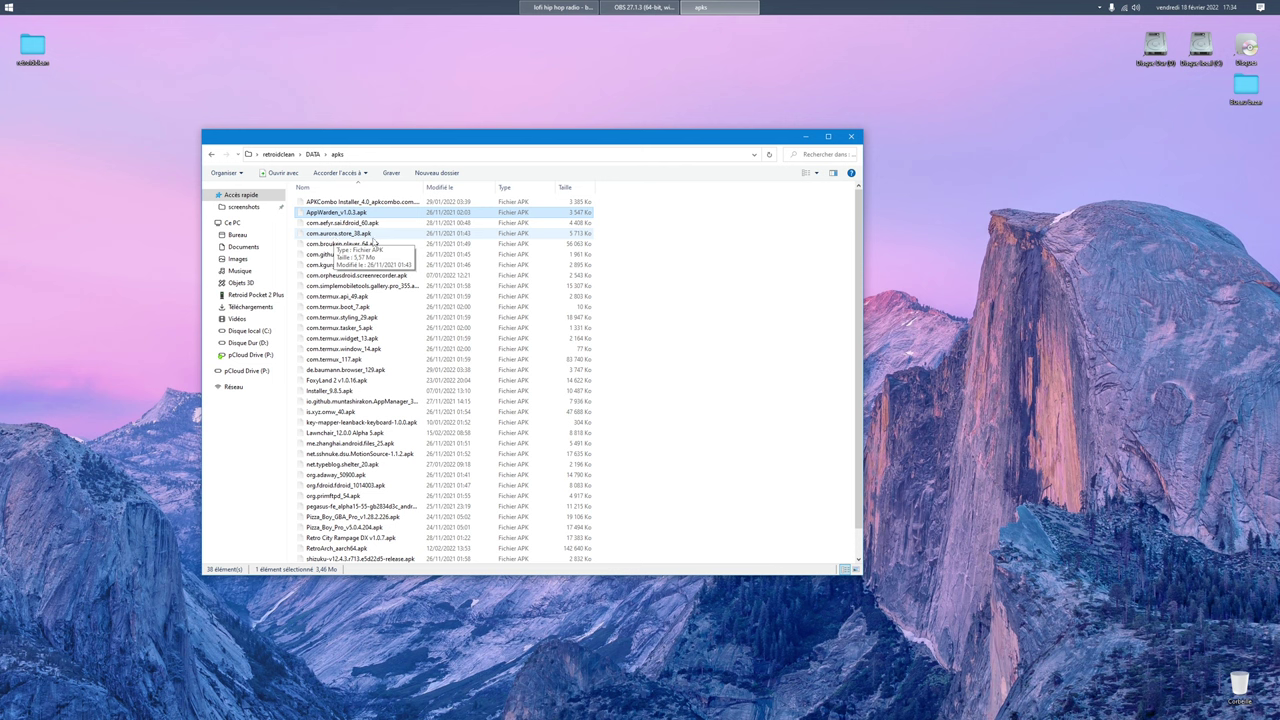
left_click(345, 244)
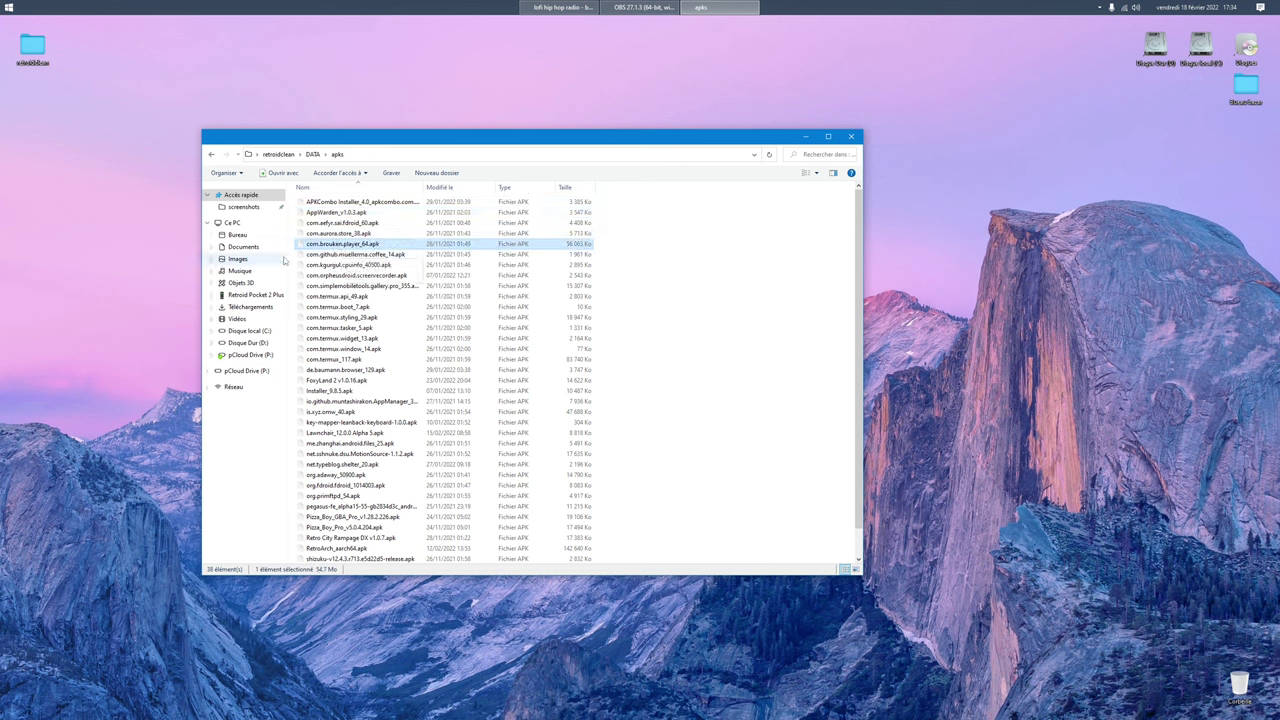
left_click(352, 254)
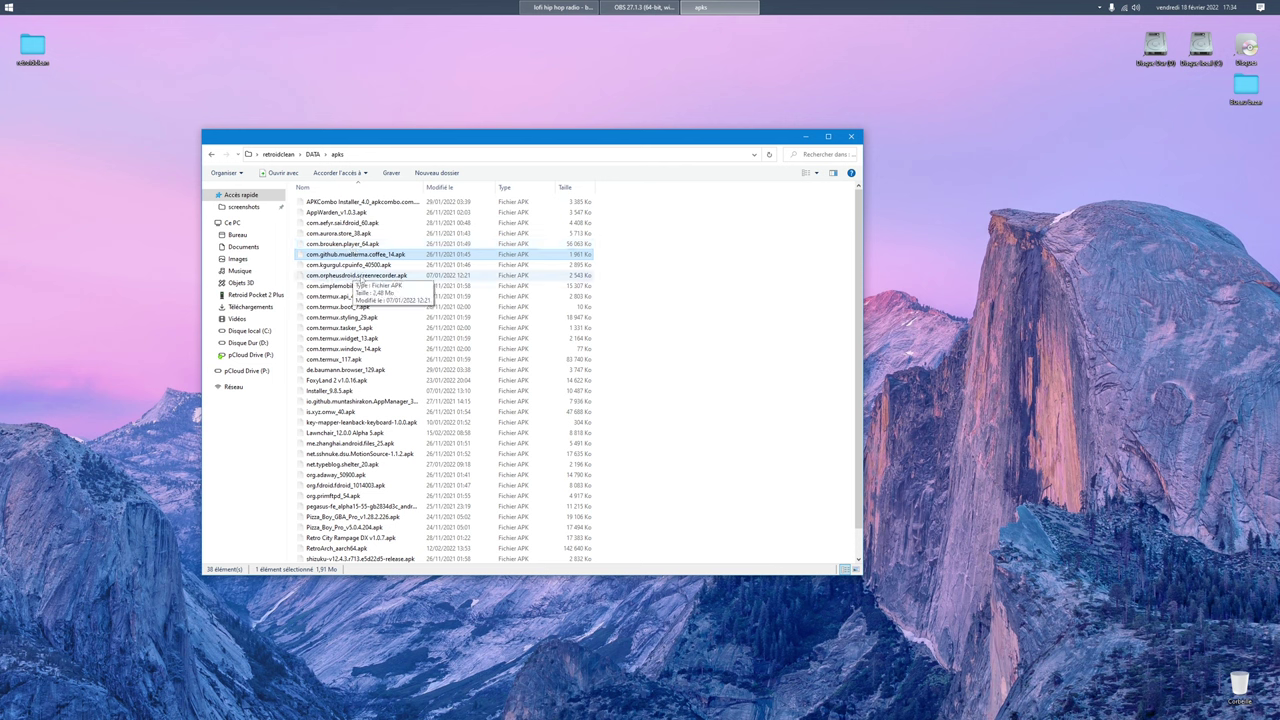
left_click(350, 266)
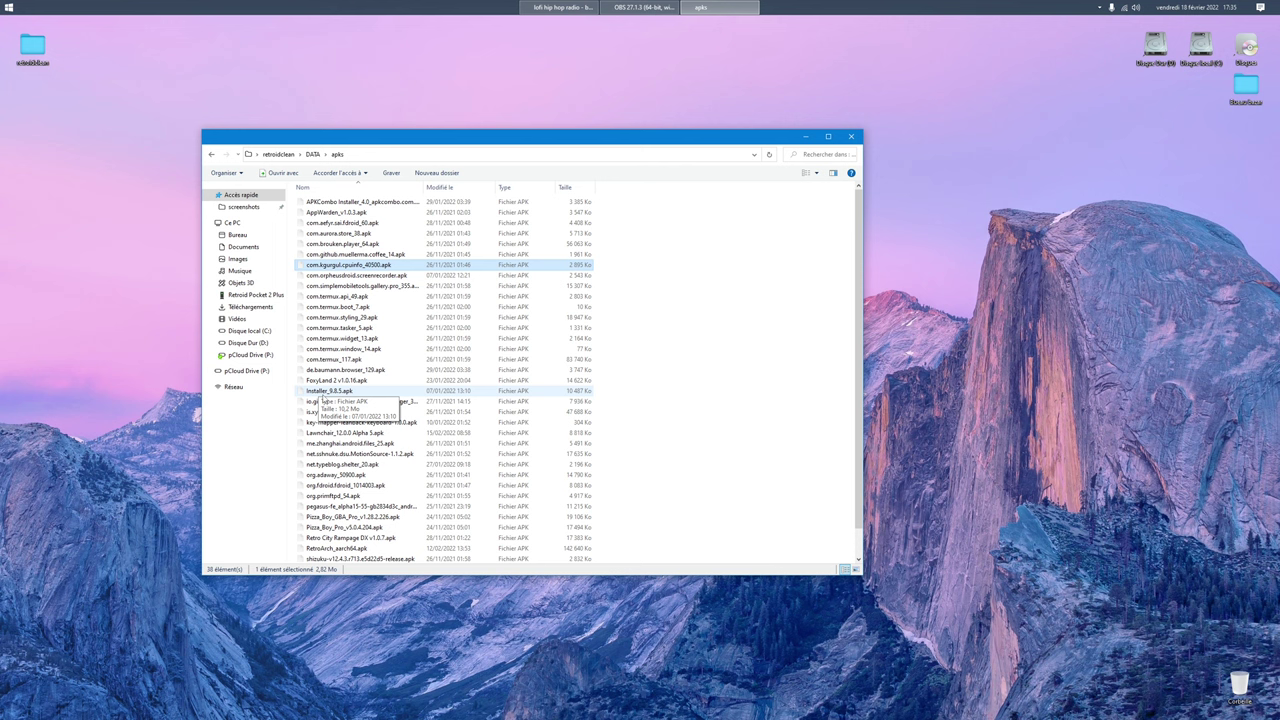
left_click(323, 392)
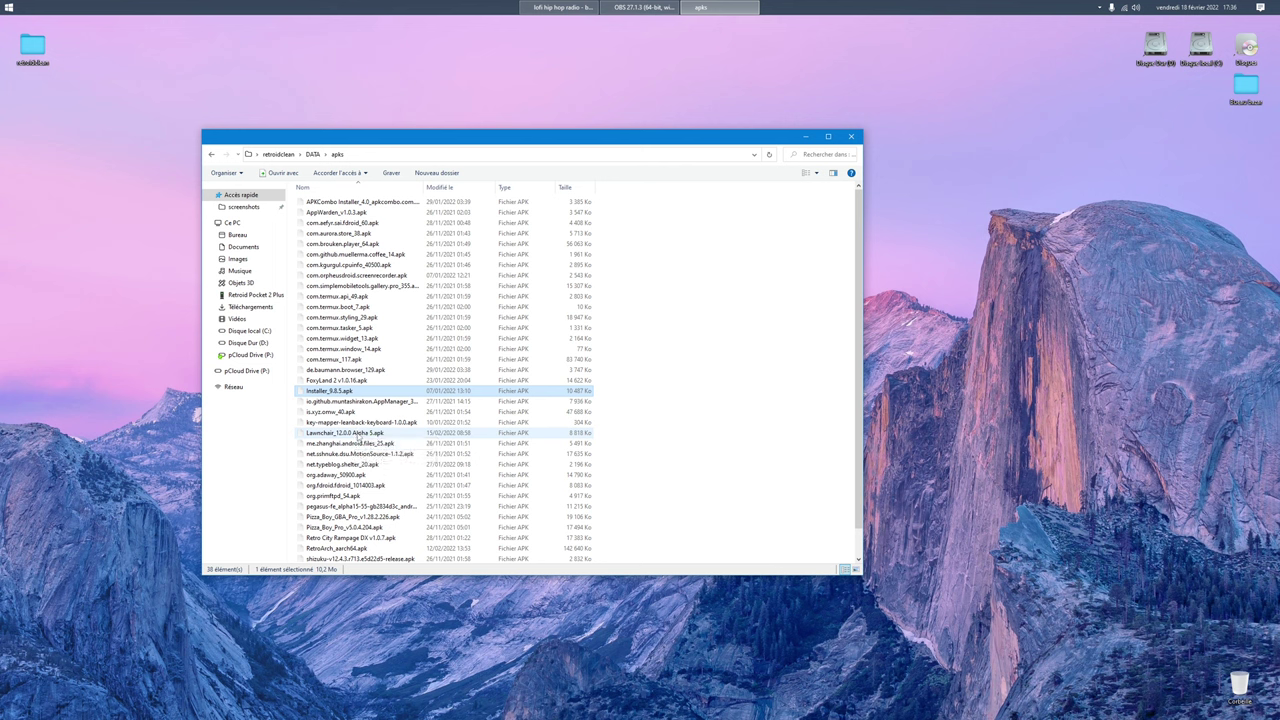
left_click(357, 434)
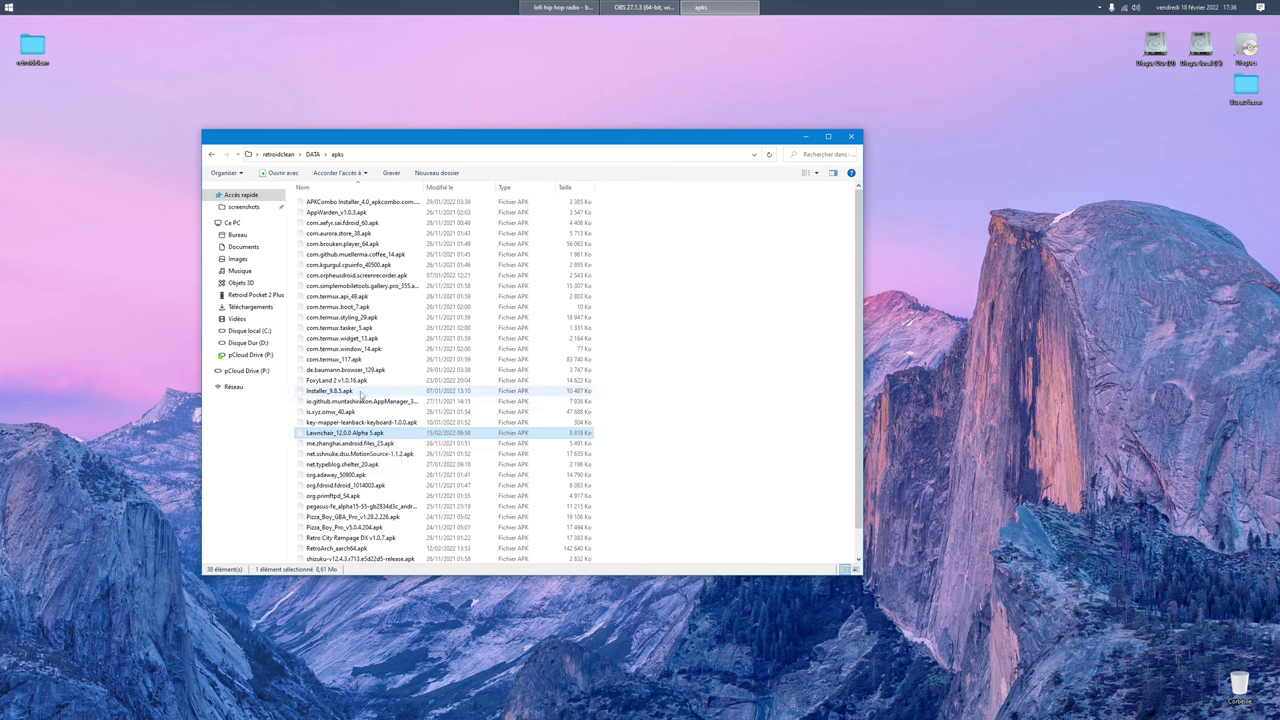
Step: Review the APK files from me.zhanghai.android.files through MotionSource, F-Droid, primftpd, Pegasus and Pizza Boy GBA Pro
scroll(420, 450, "down", 1)
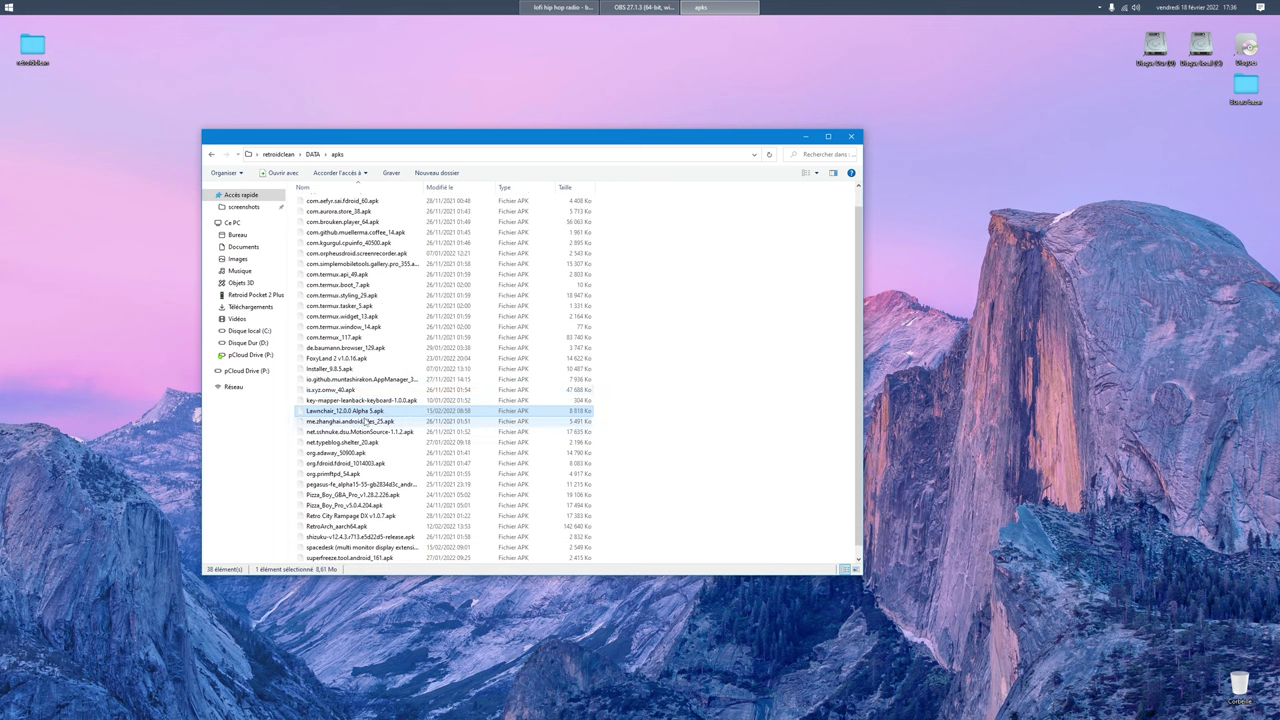
left_click(357, 421)
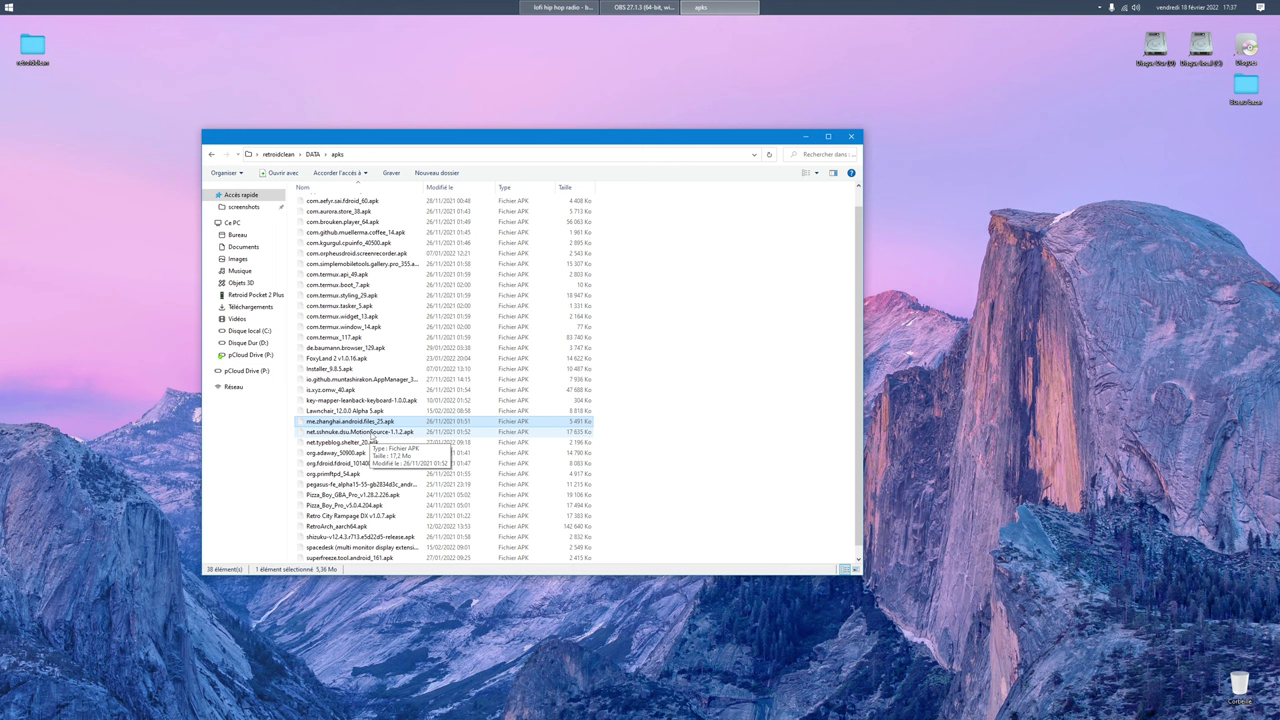
left_click(380, 432)
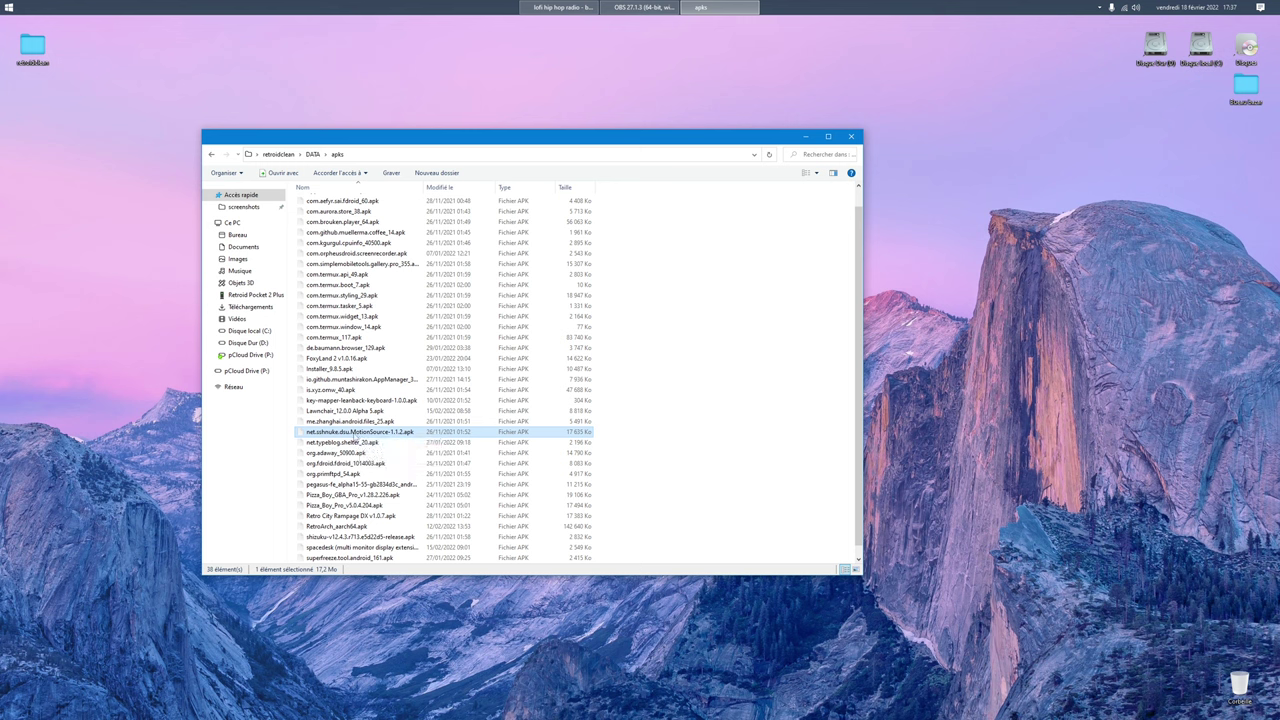
scroll(357, 437, "down", 1)
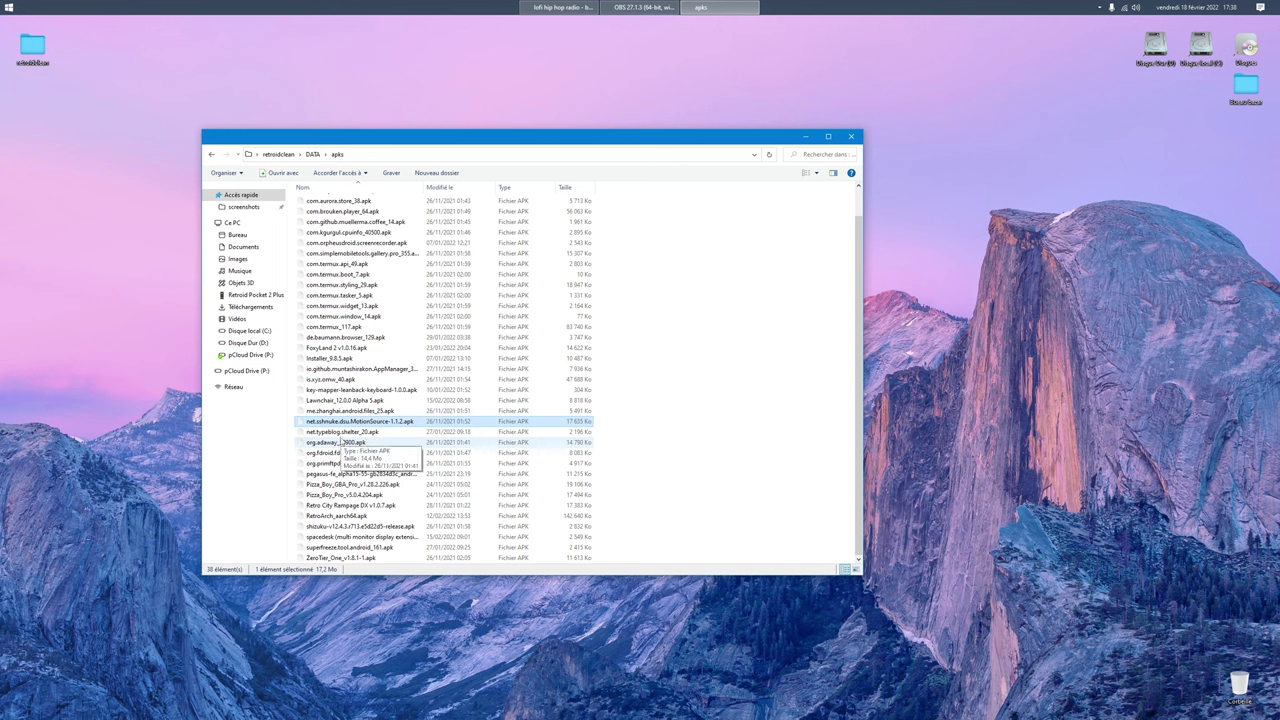
left_click(400, 453)
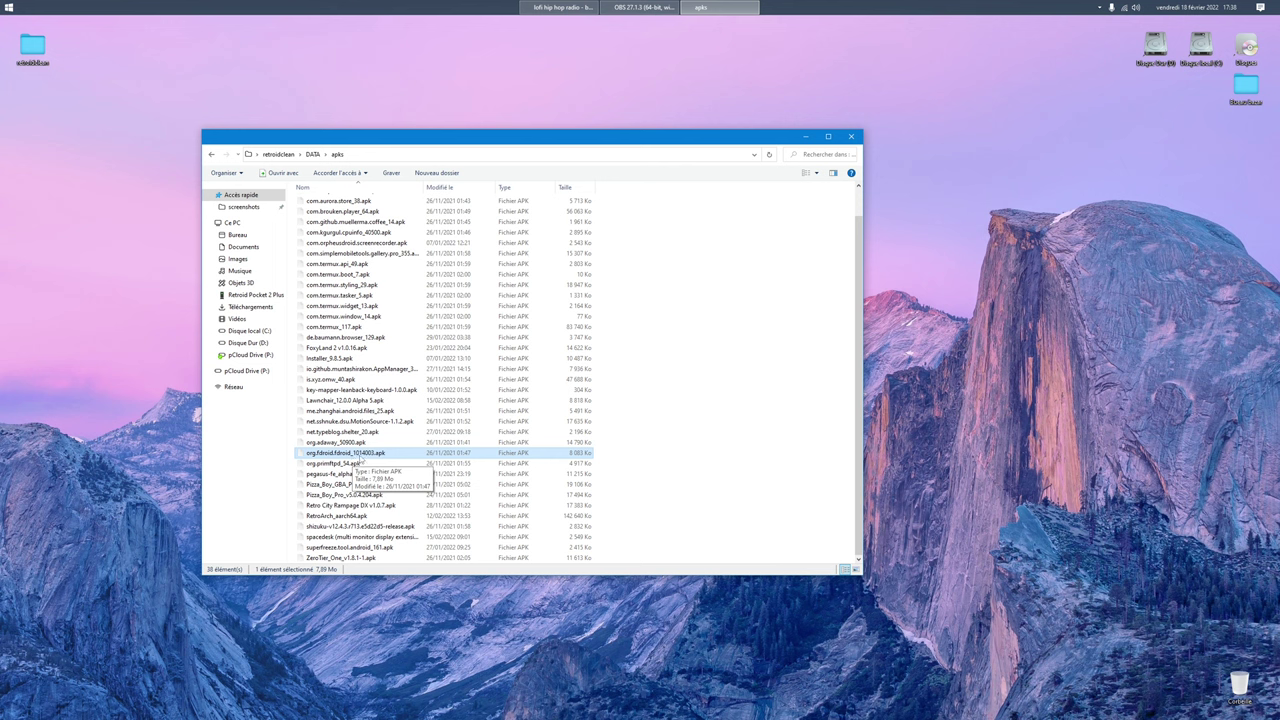
left_click(331, 465)
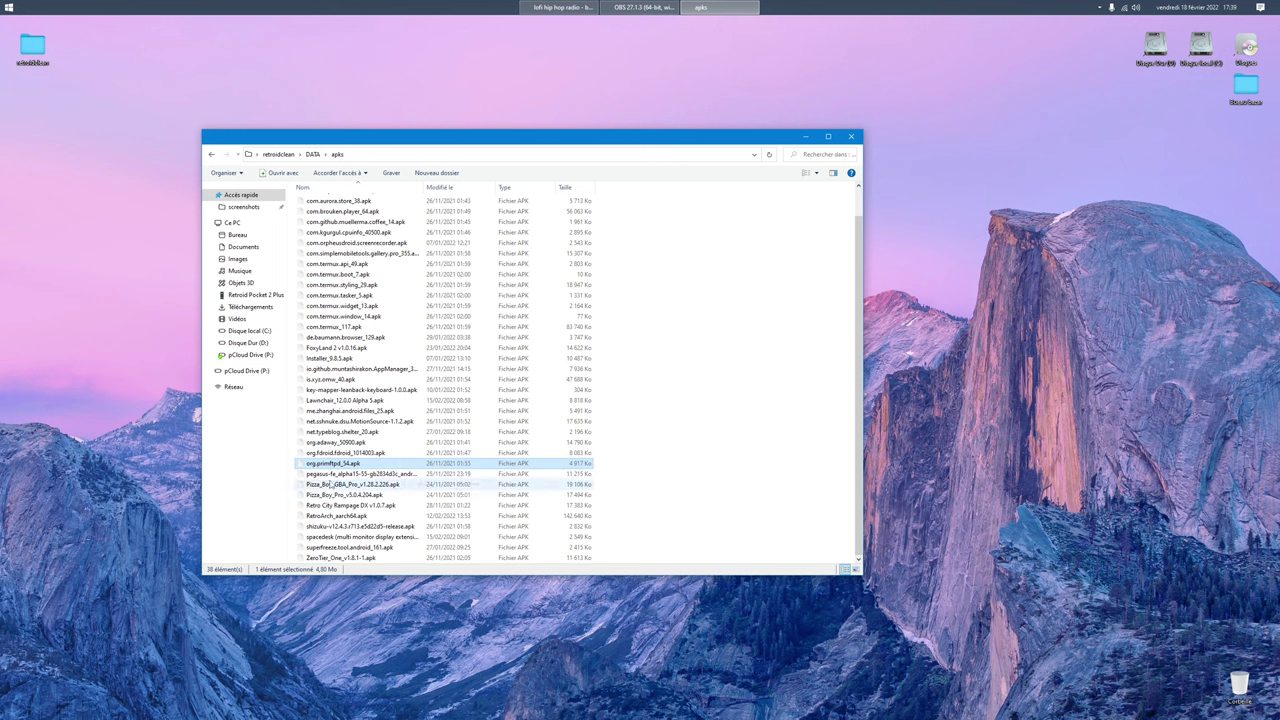
left_click(356, 474)
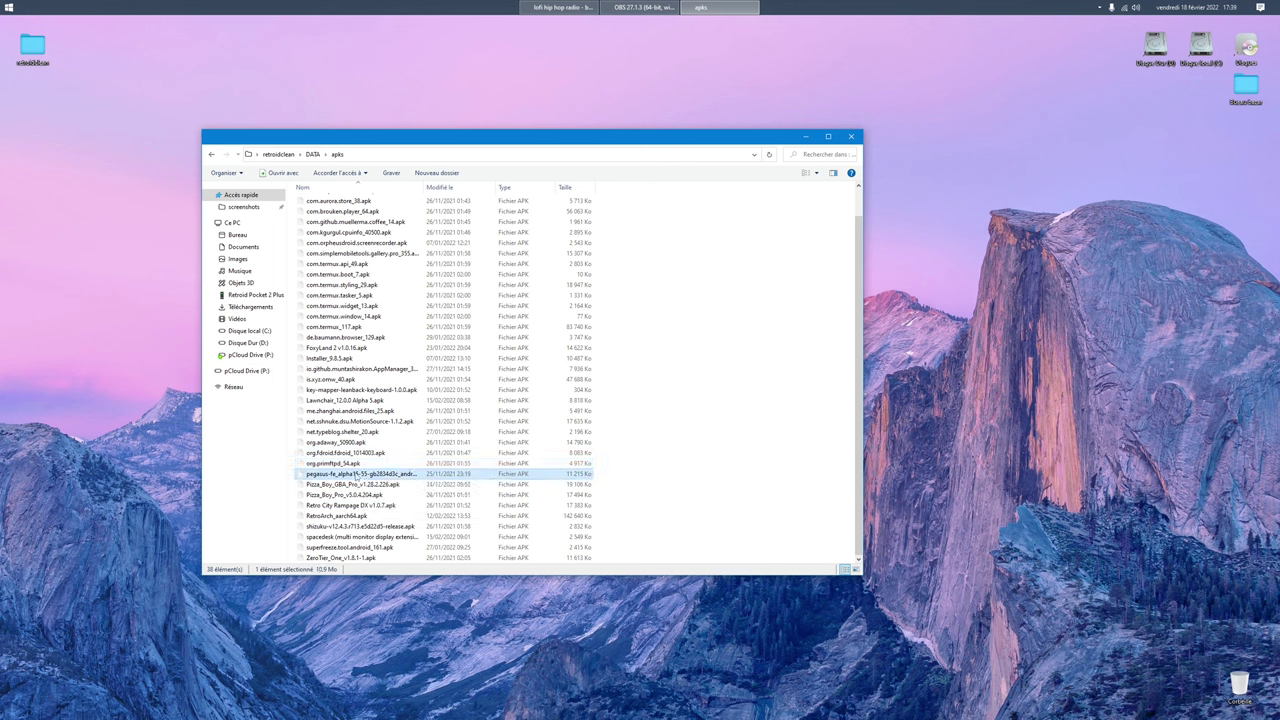
left_click(336, 485)
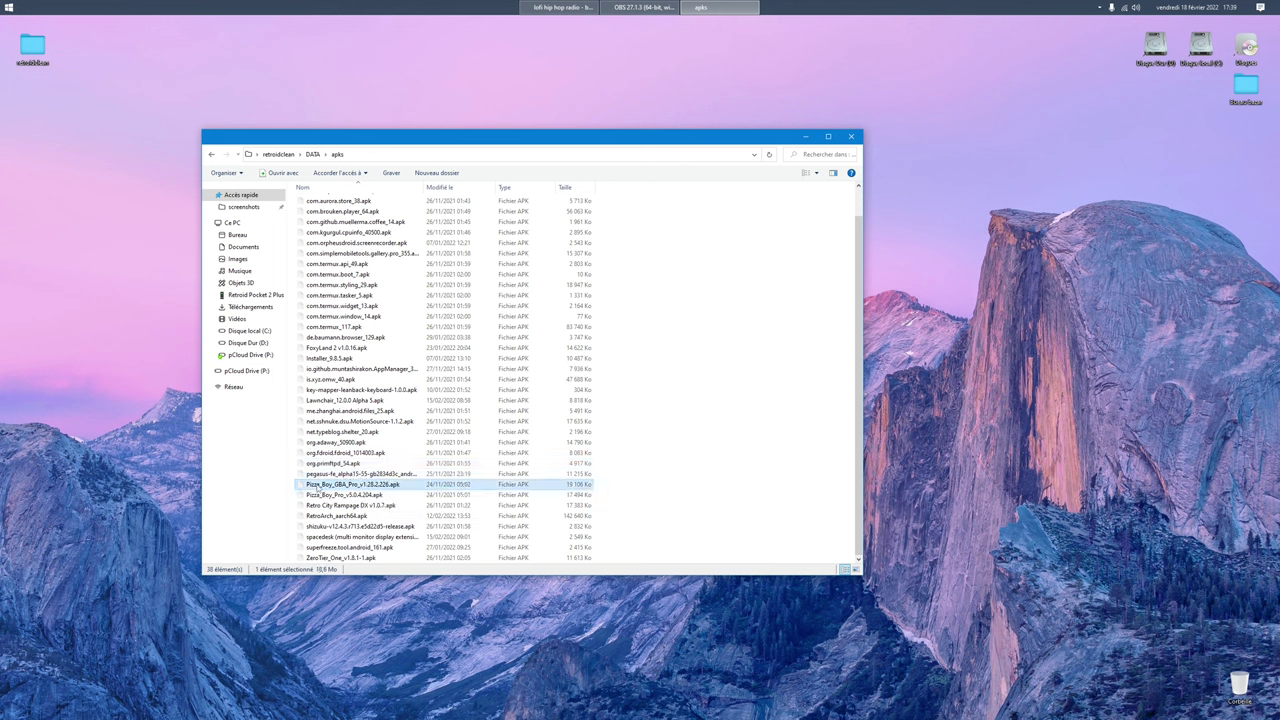
left_click(349, 476)
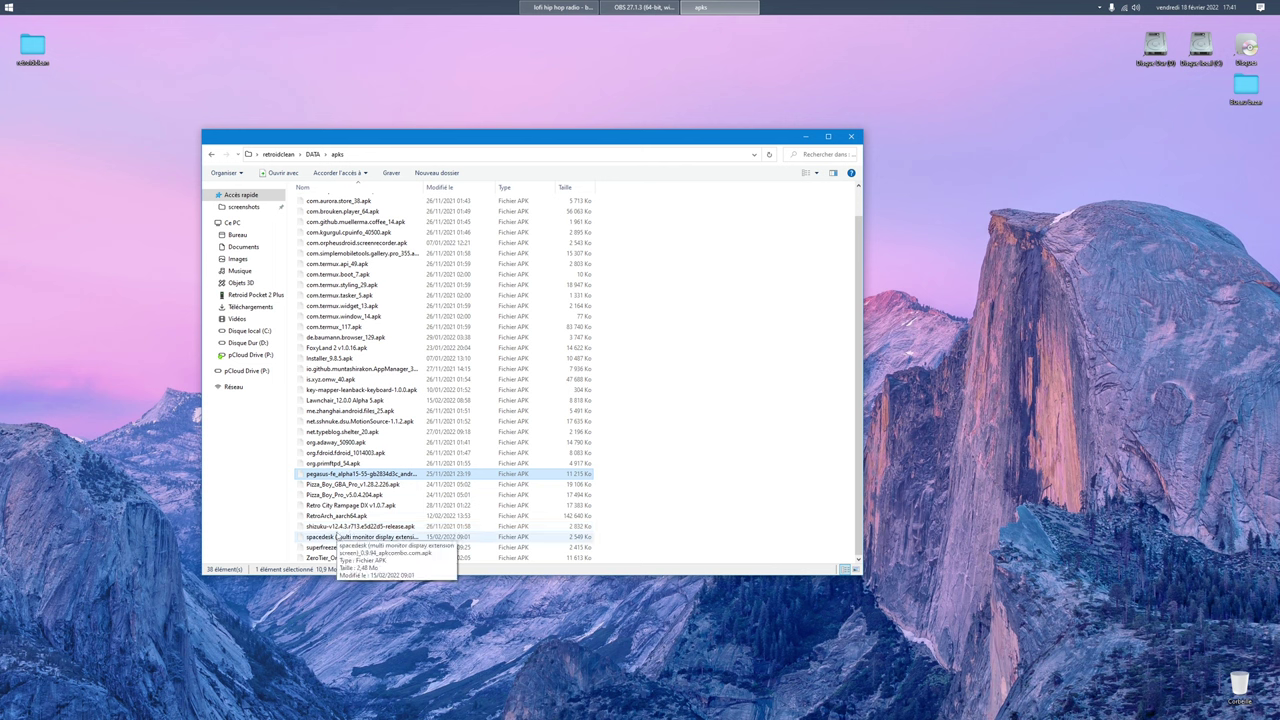
Step: Review the shizuku, superfreeze and ZeroTier One APK files, enlarging the folder window to fit the whole list
left_click(340, 527)
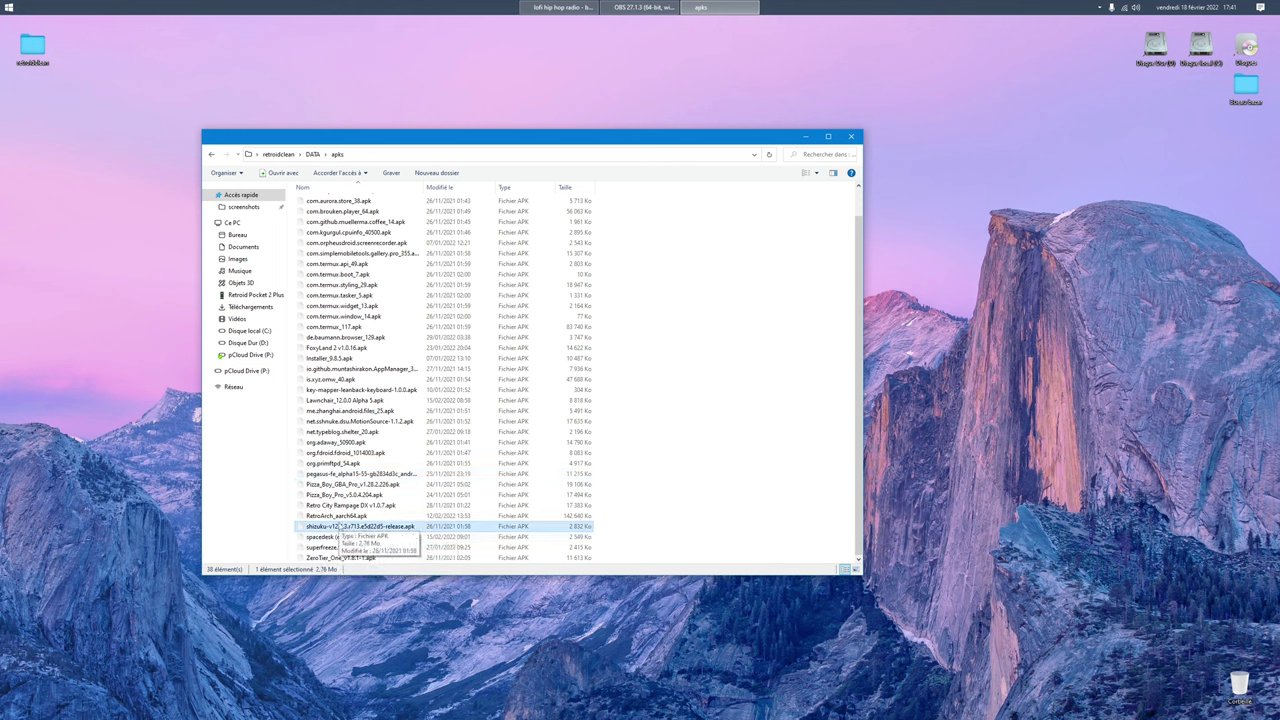
left_click(340, 547)
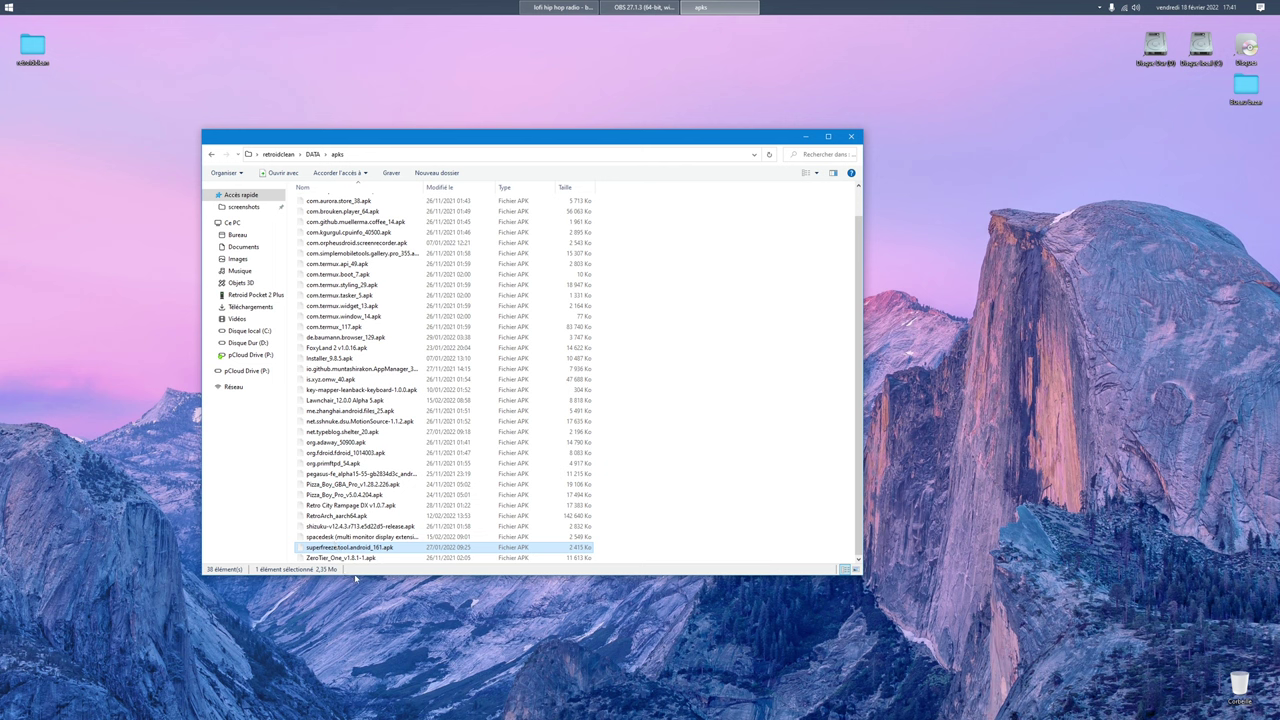
left_click_drag(355, 576, 344, 627)
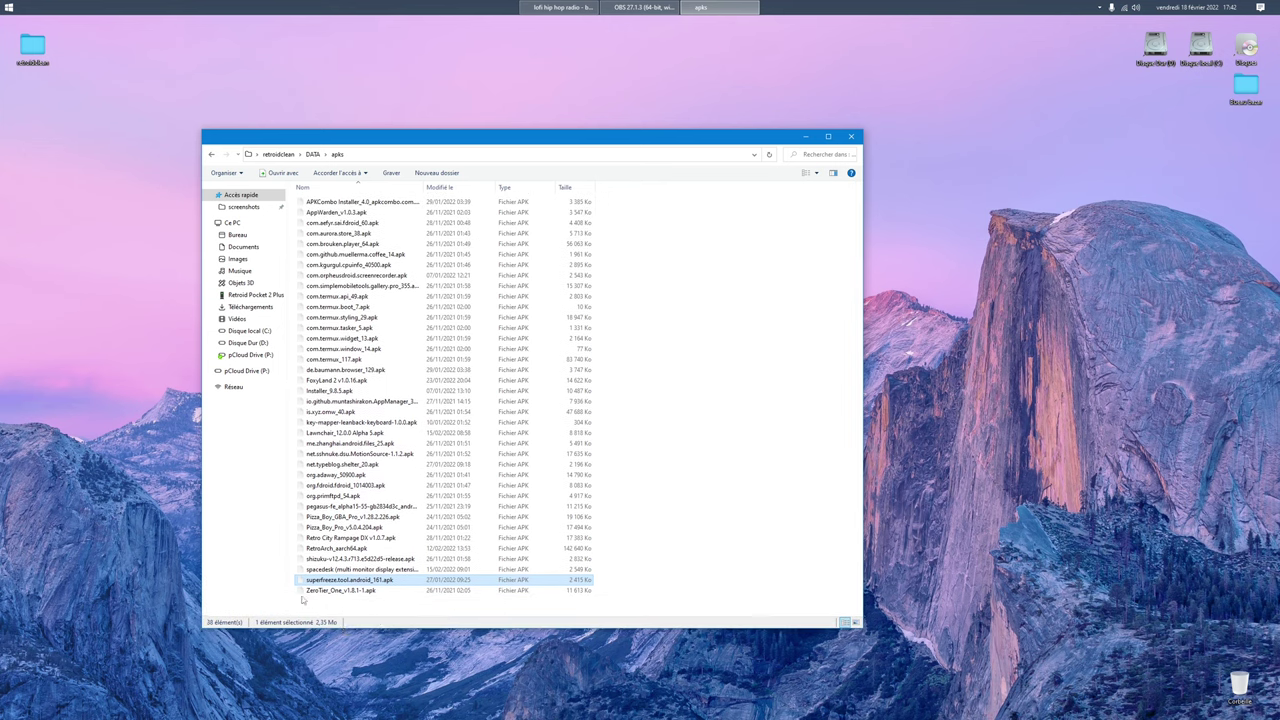
left_click(356, 592)
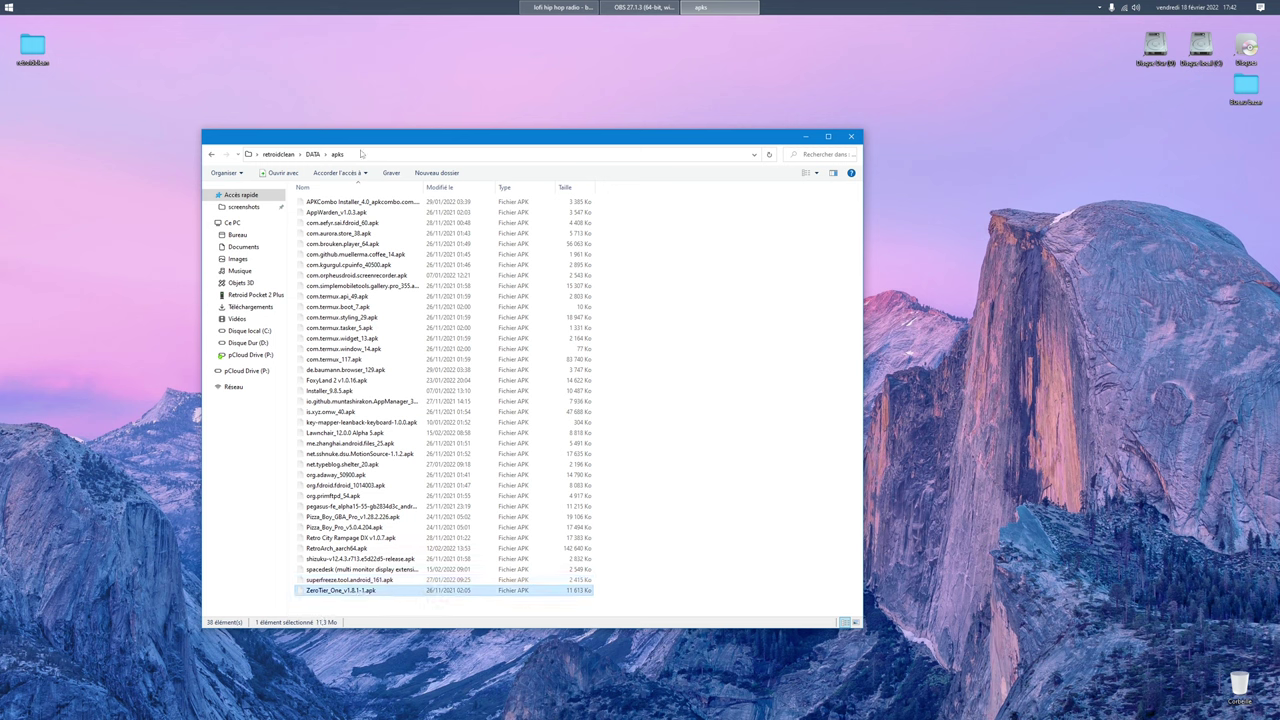
Step: Return to the DATA folder and review its browser_backup and cheats subfolders
left_click(313, 154)
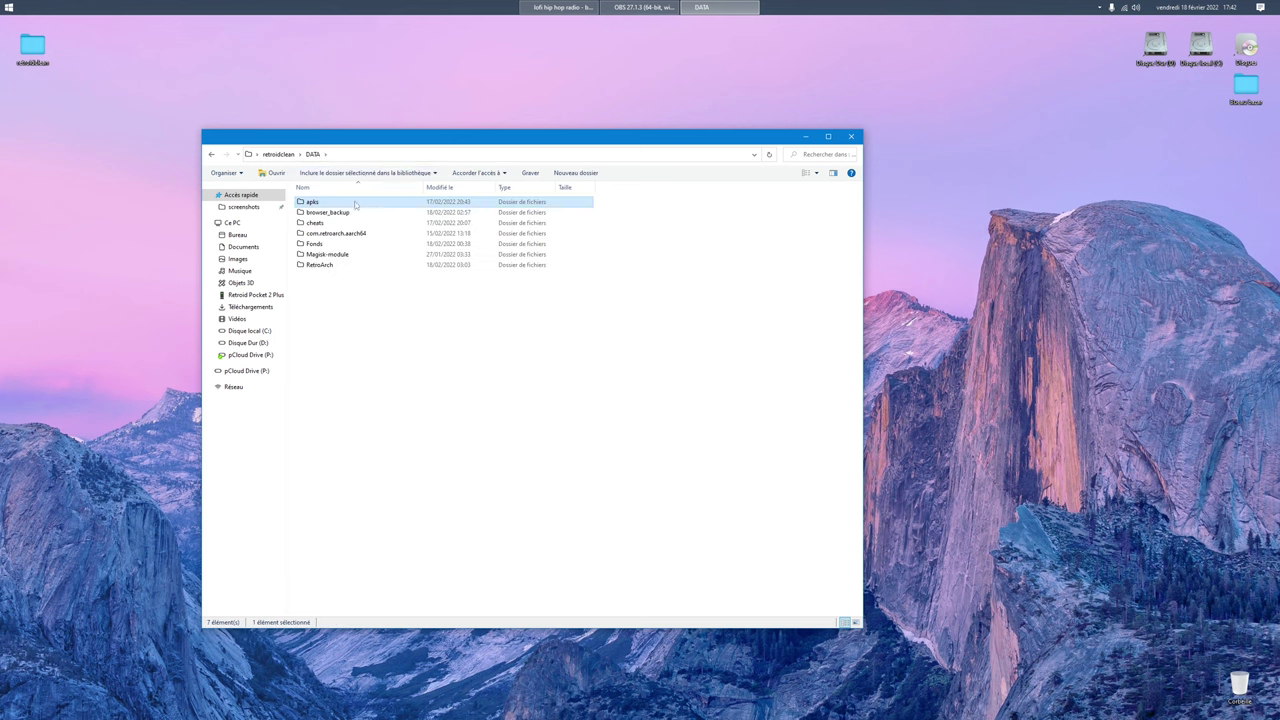
double_click(313, 203)
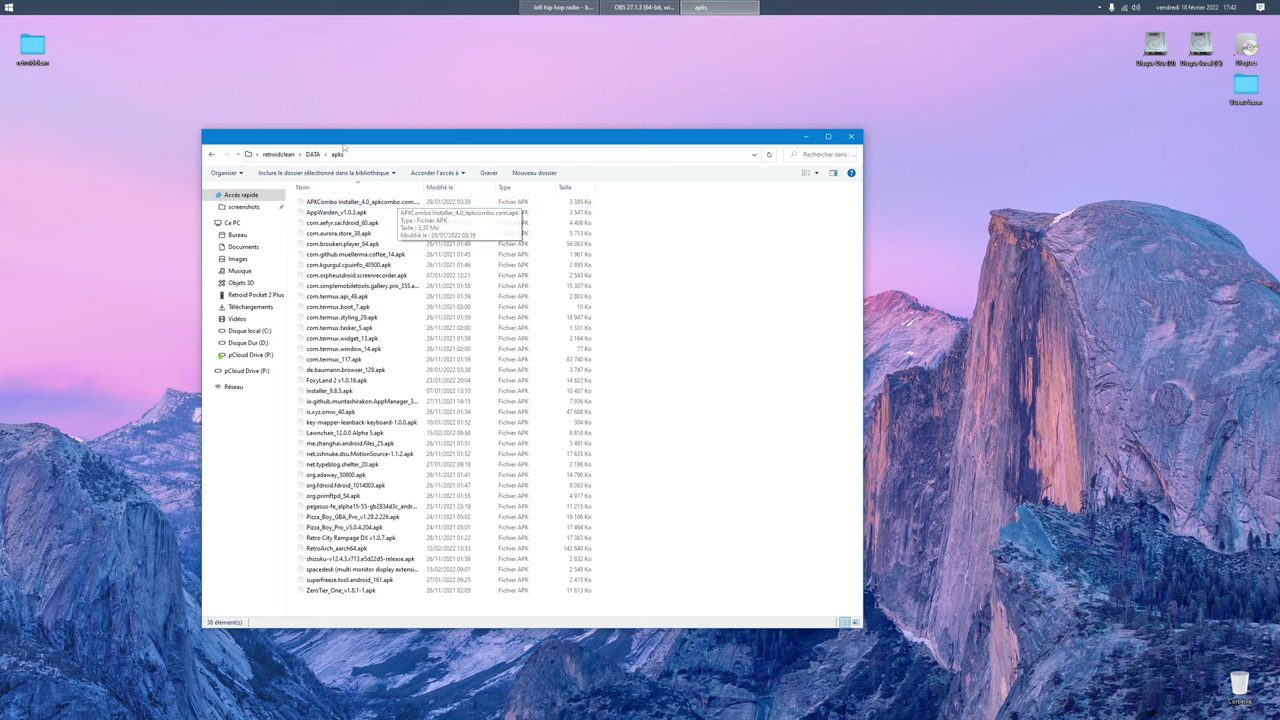
left_click(313, 154)
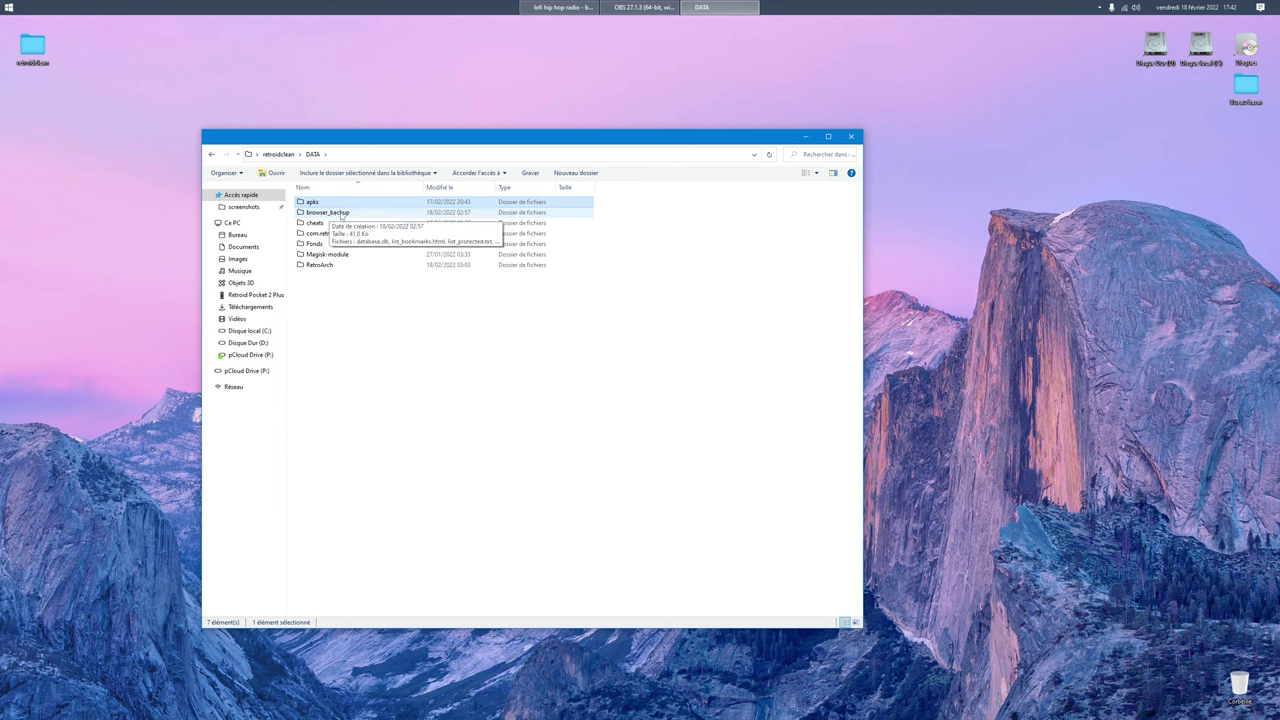
left_click(344, 215)
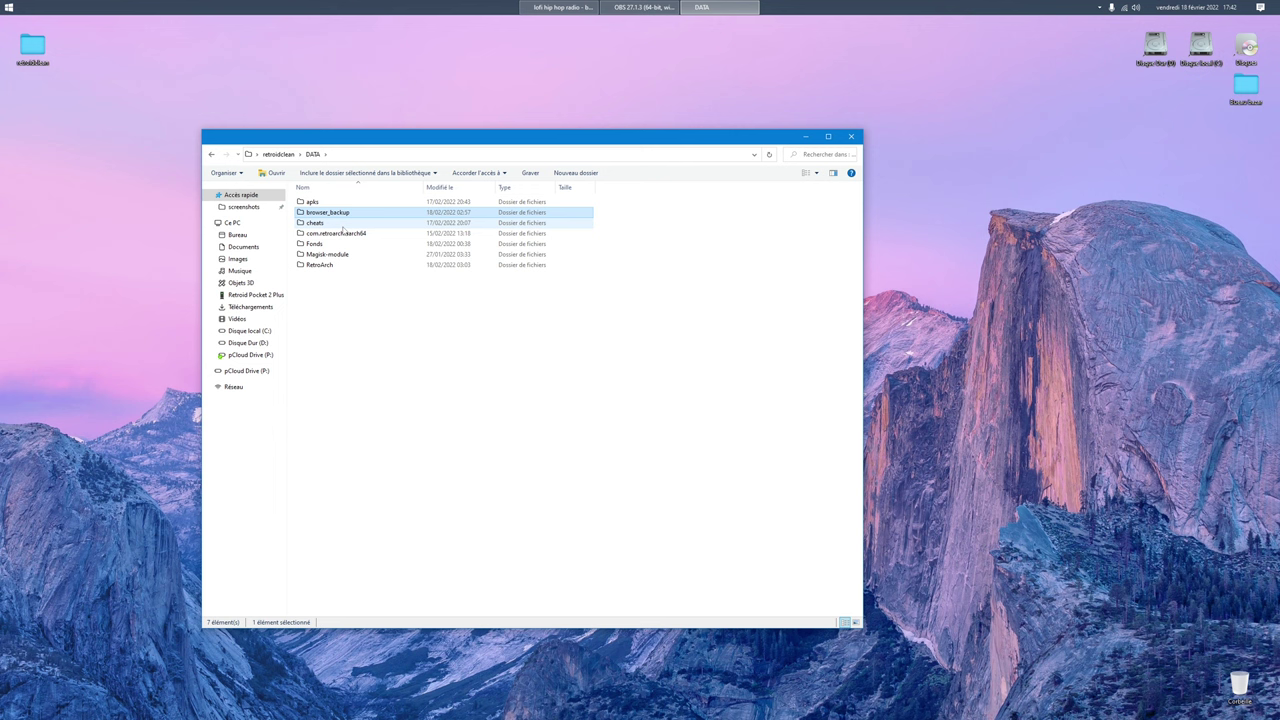
left_click(343, 224)
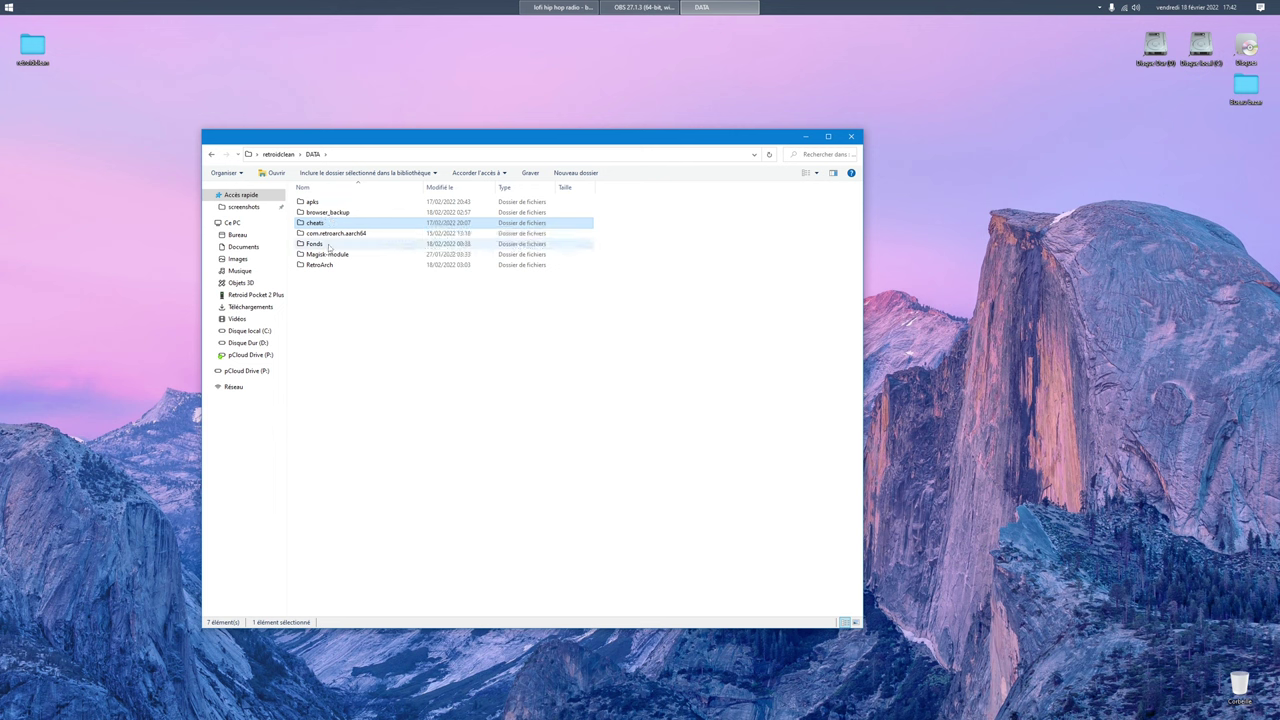
Step: Review the cheats folder's console subfolders, and the com.retroarch.aarch64 and Fonds folders in DATA
double_click(324, 224)
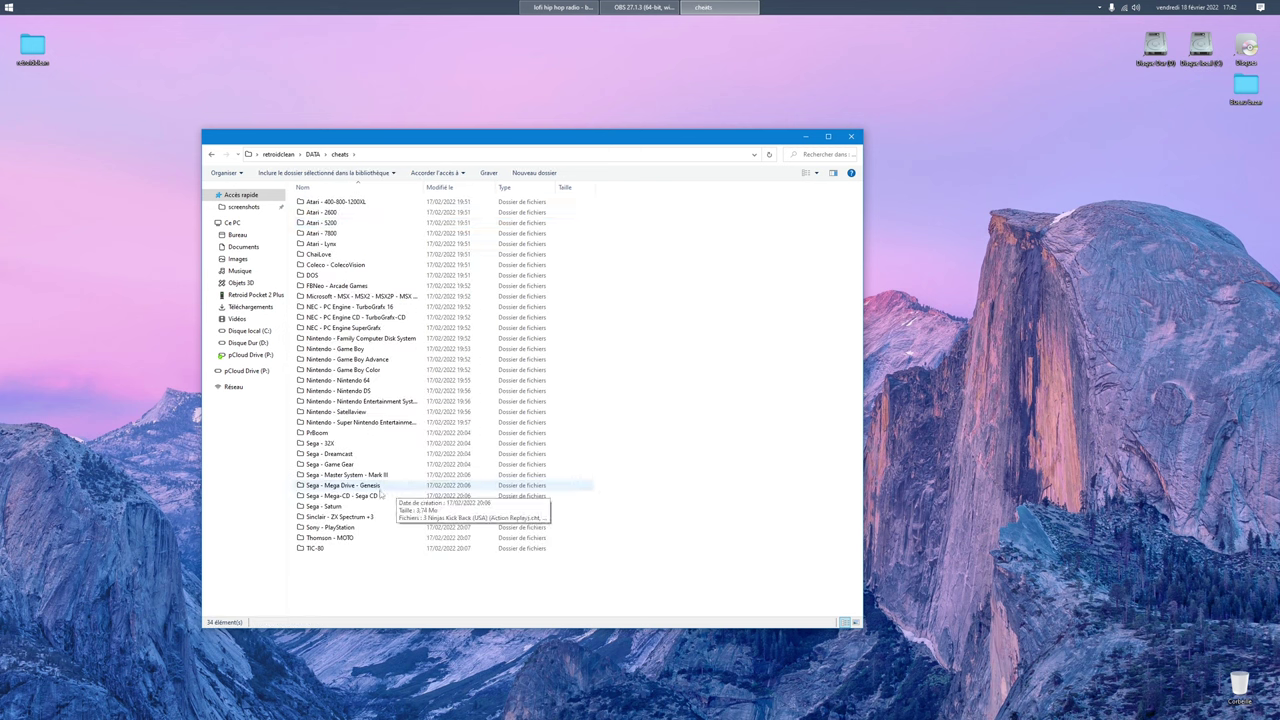
left_click(312, 155)
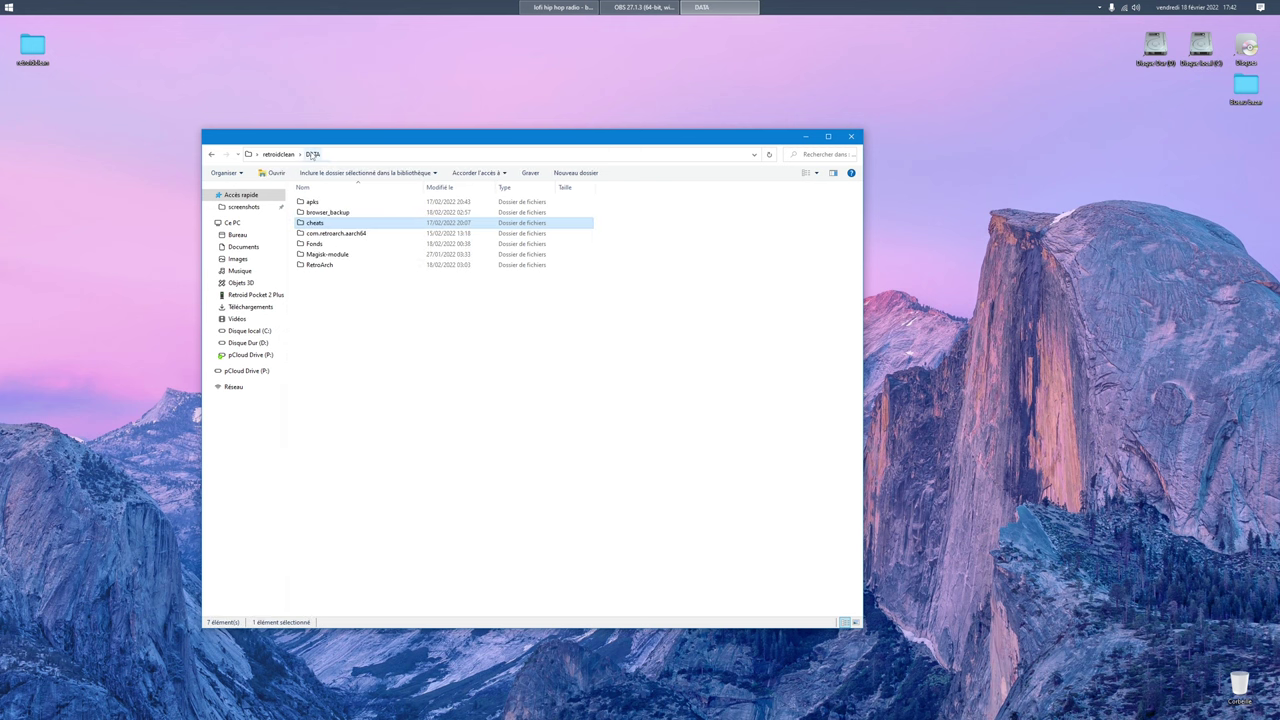
left_click(348, 236)
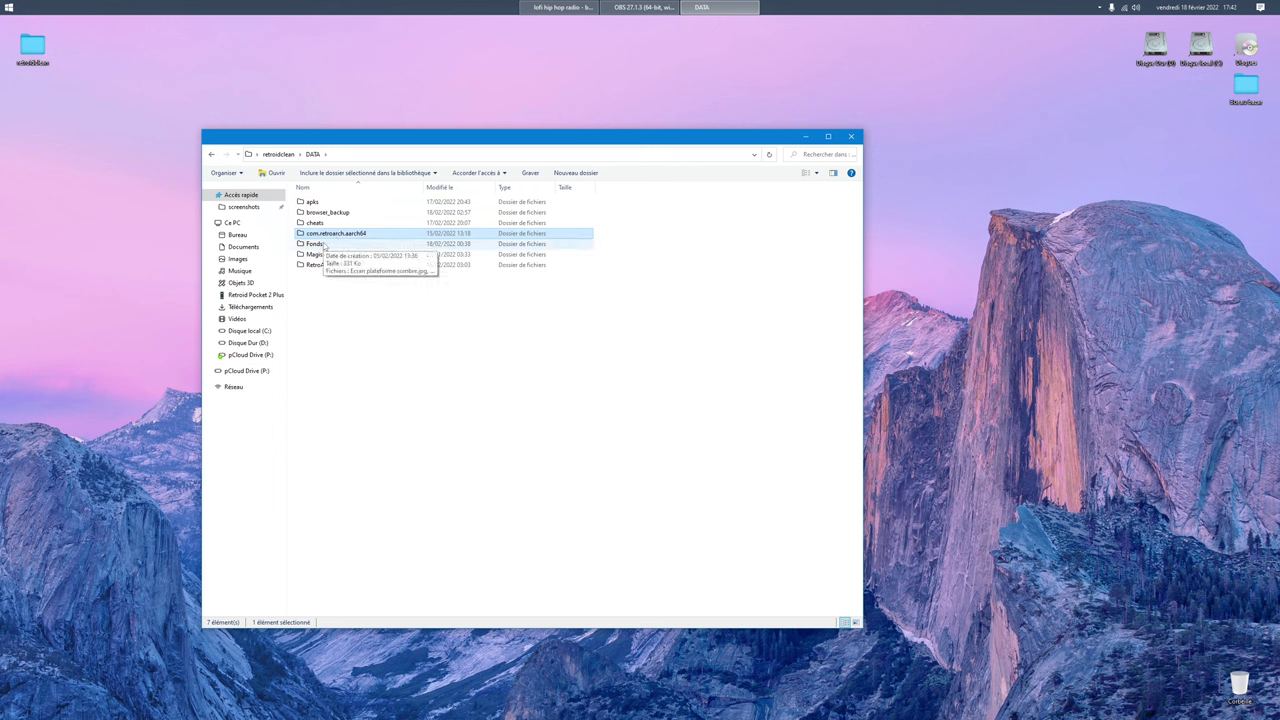
left_click(325, 246)
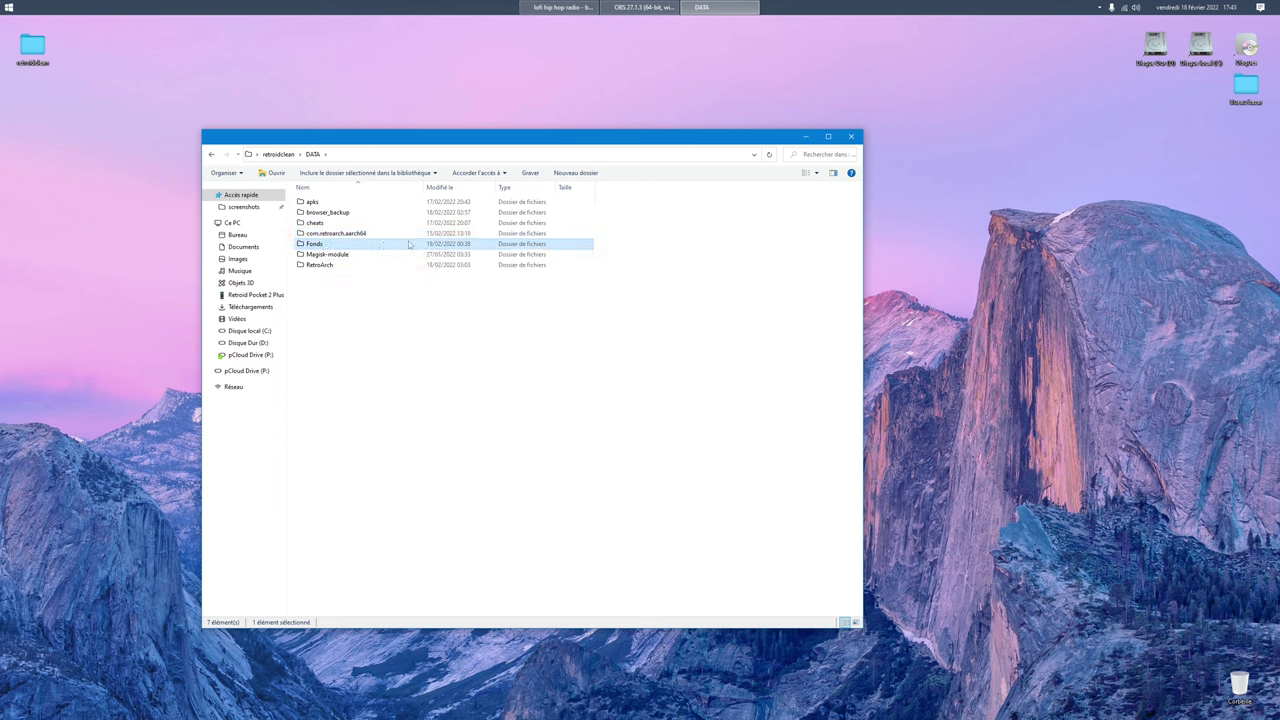
Step: Open the Magisk-module folder and review the SafetyNet fix, MagiskHide Props Config, LSPosed, Riru, sui and ViPER4Android ZIP files
left_click(330, 256)
double_click(330, 256)
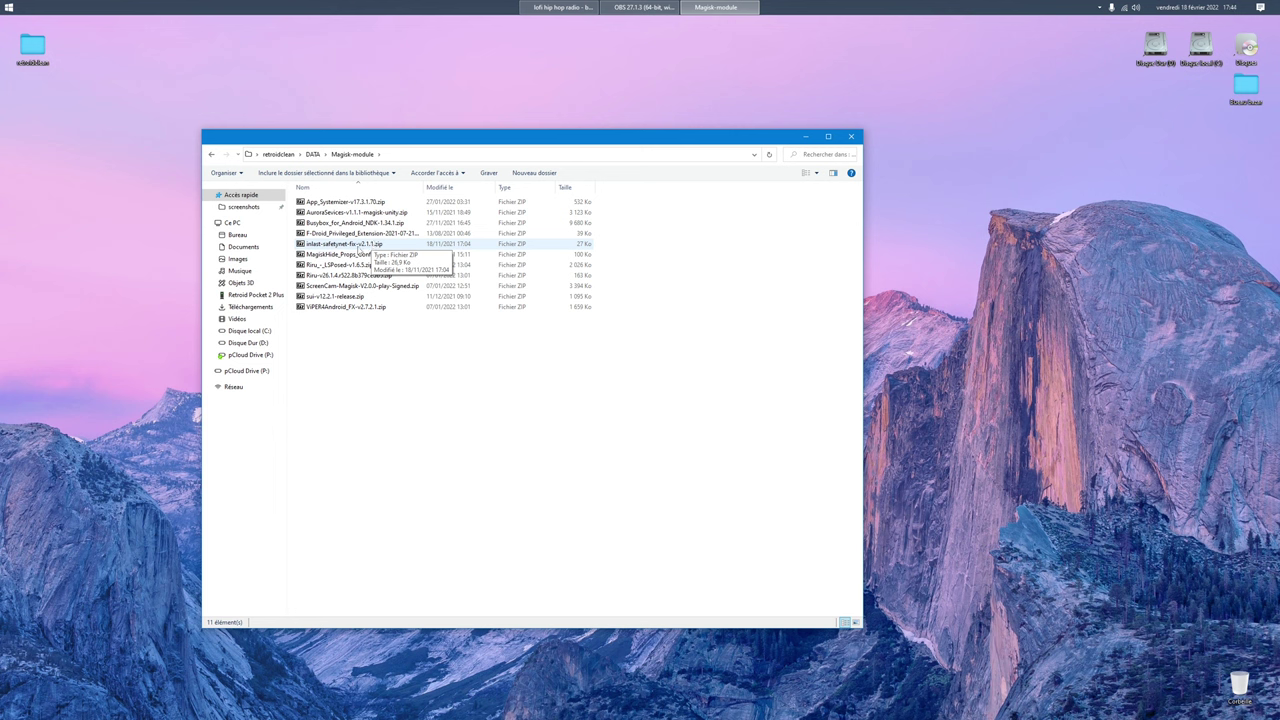
left_click(321, 256)
key("Up")
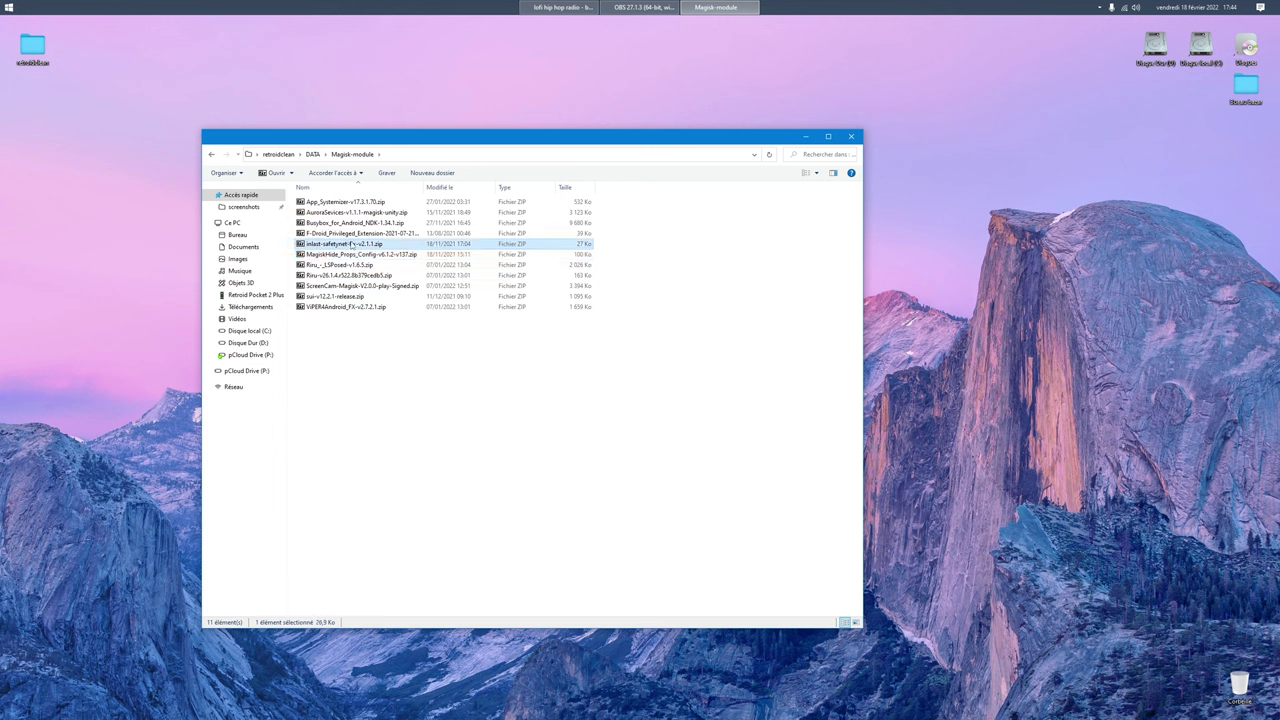
key("Down")
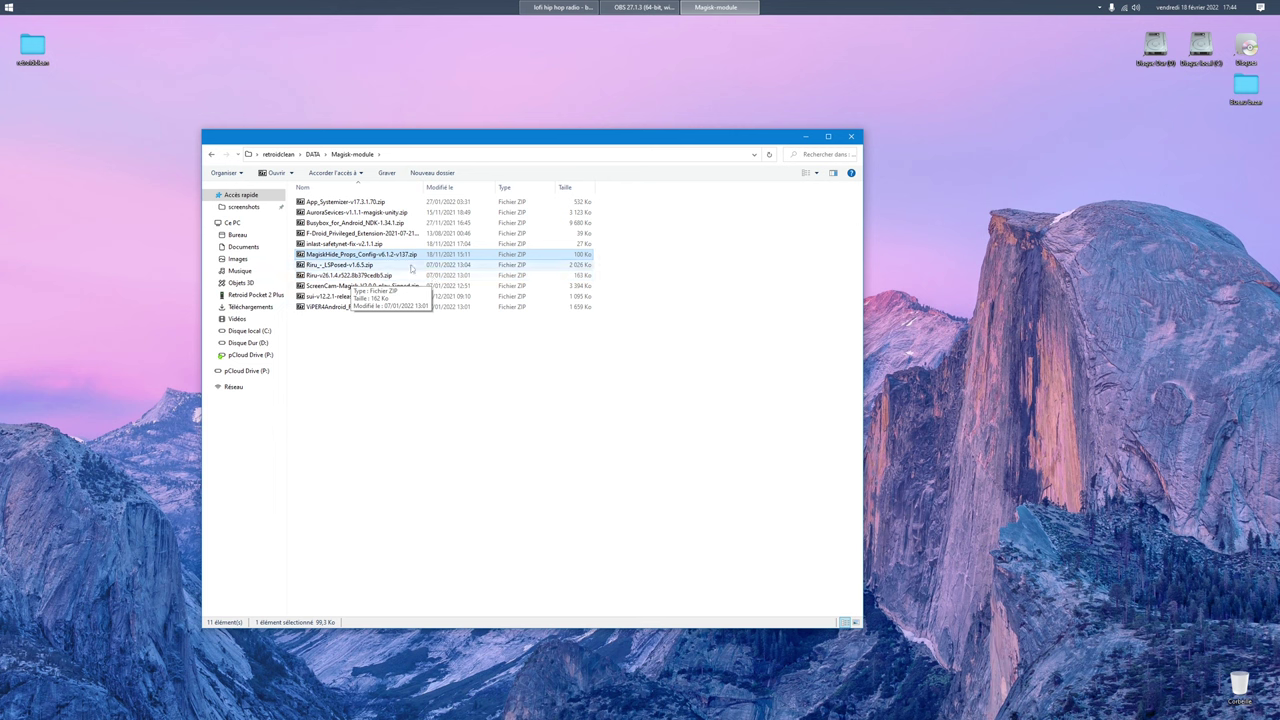
left_click(325, 265)
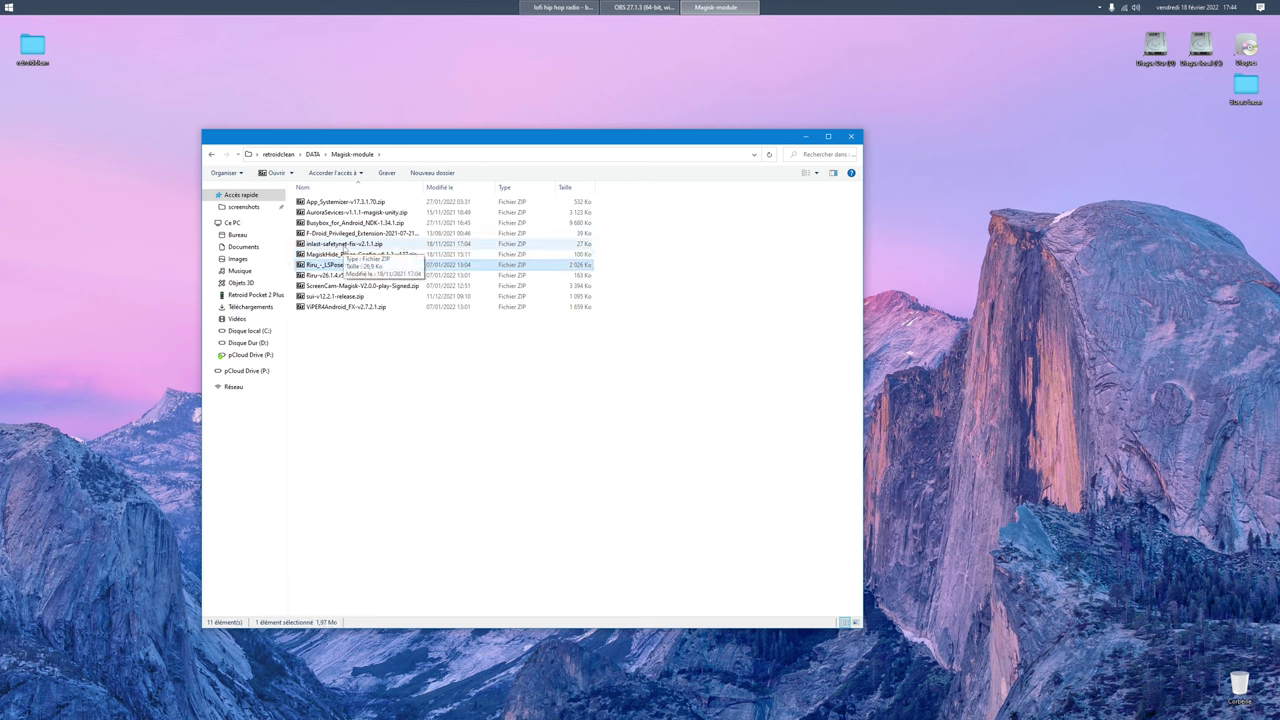
left_click(384, 274)
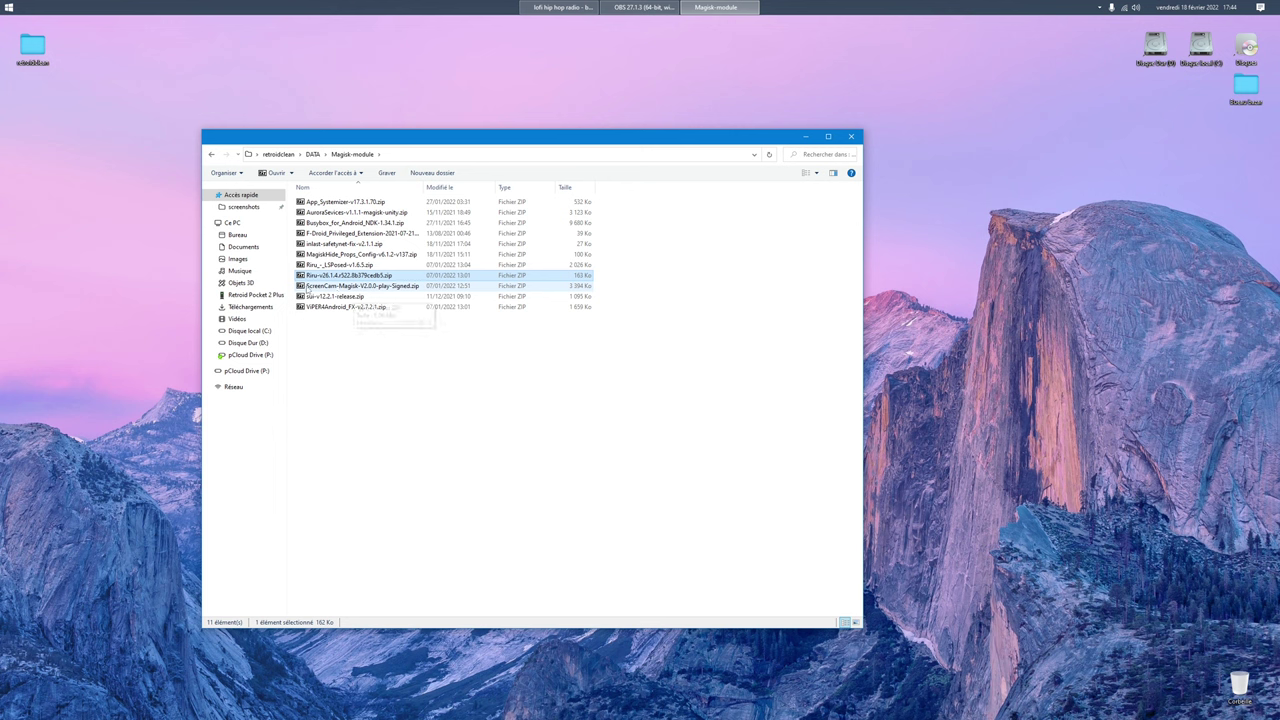
left_click(352, 297)
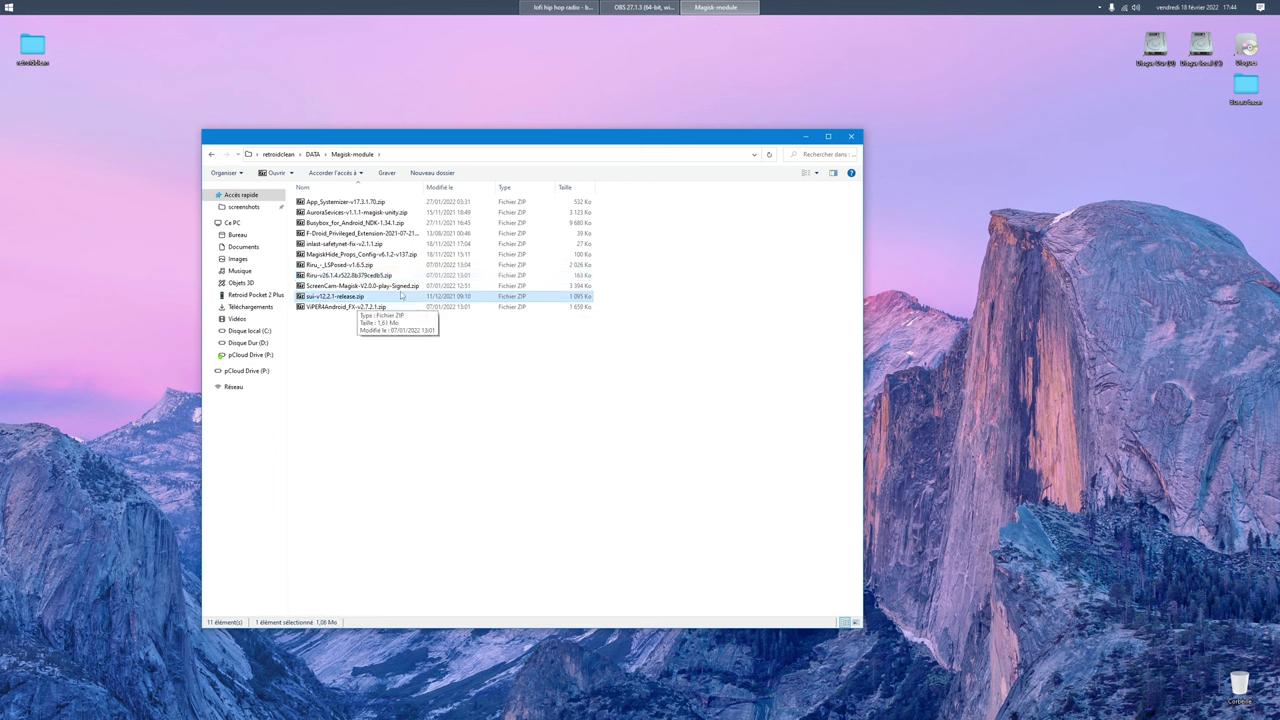
left_click(338, 309)
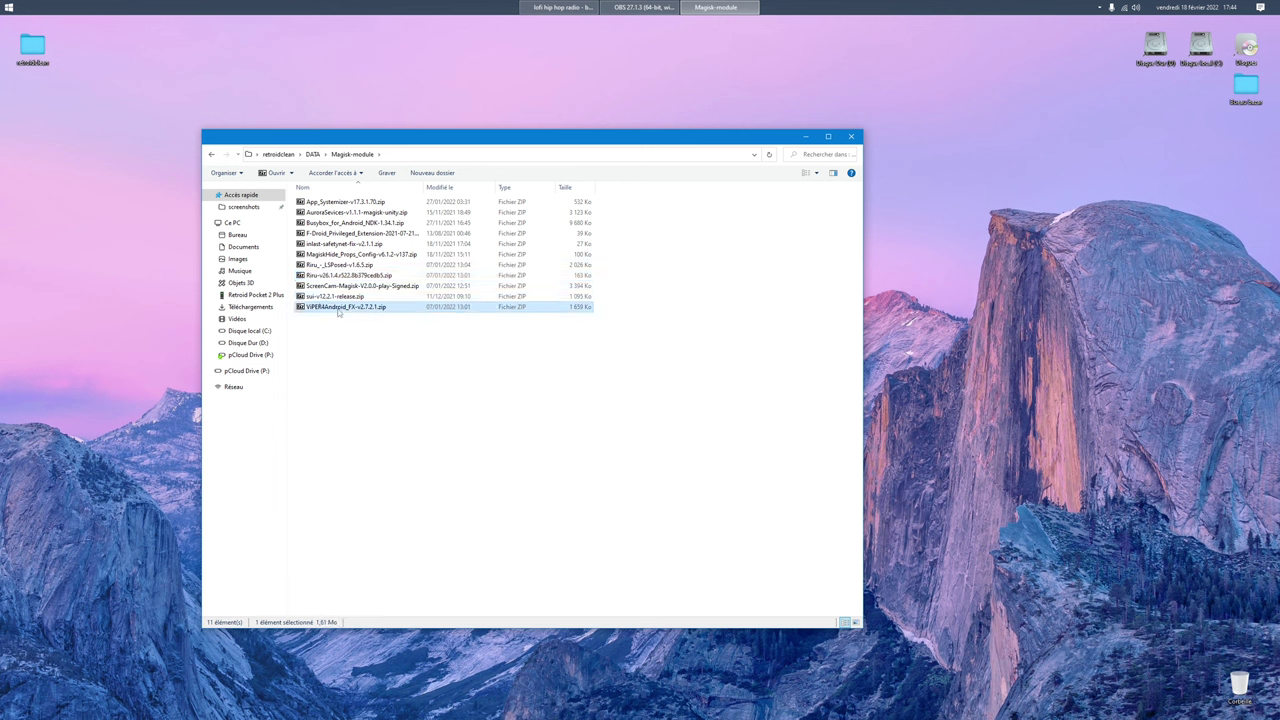
Step: Return through DATA to the top-level retroidclean folder and reposition its window on the desktop
left_click(316, 155)
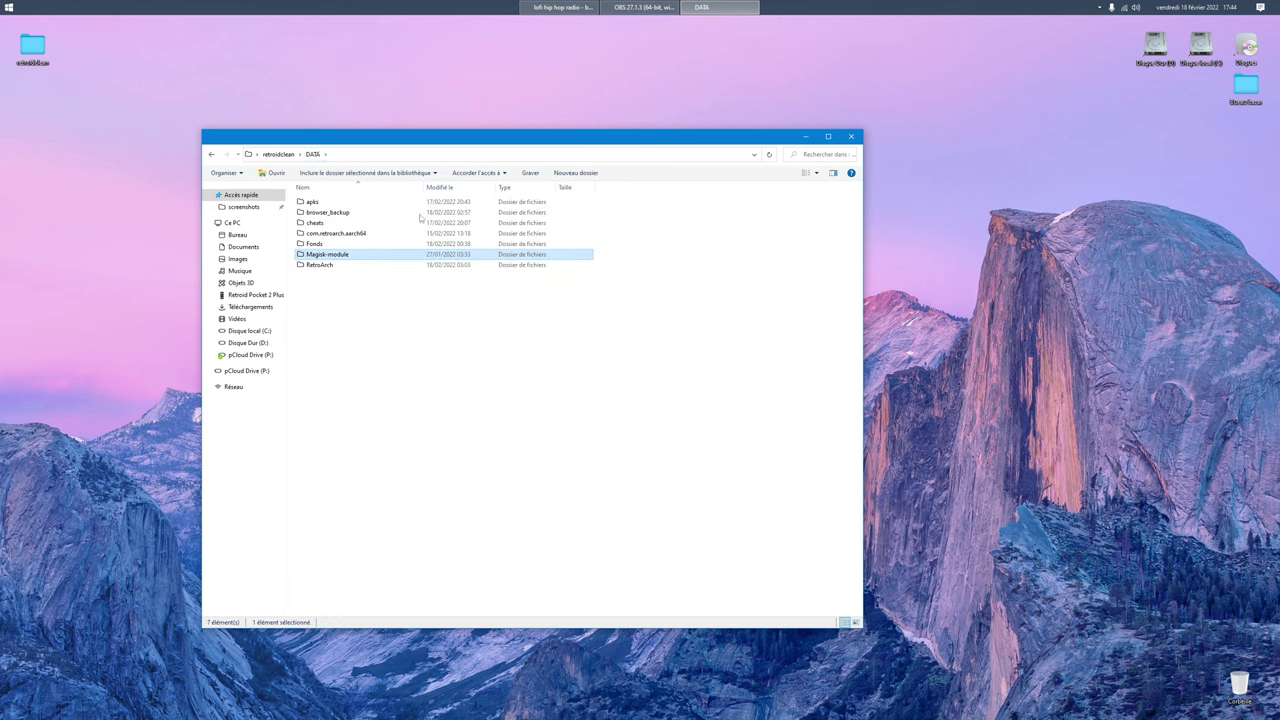
left_click(279, 154)
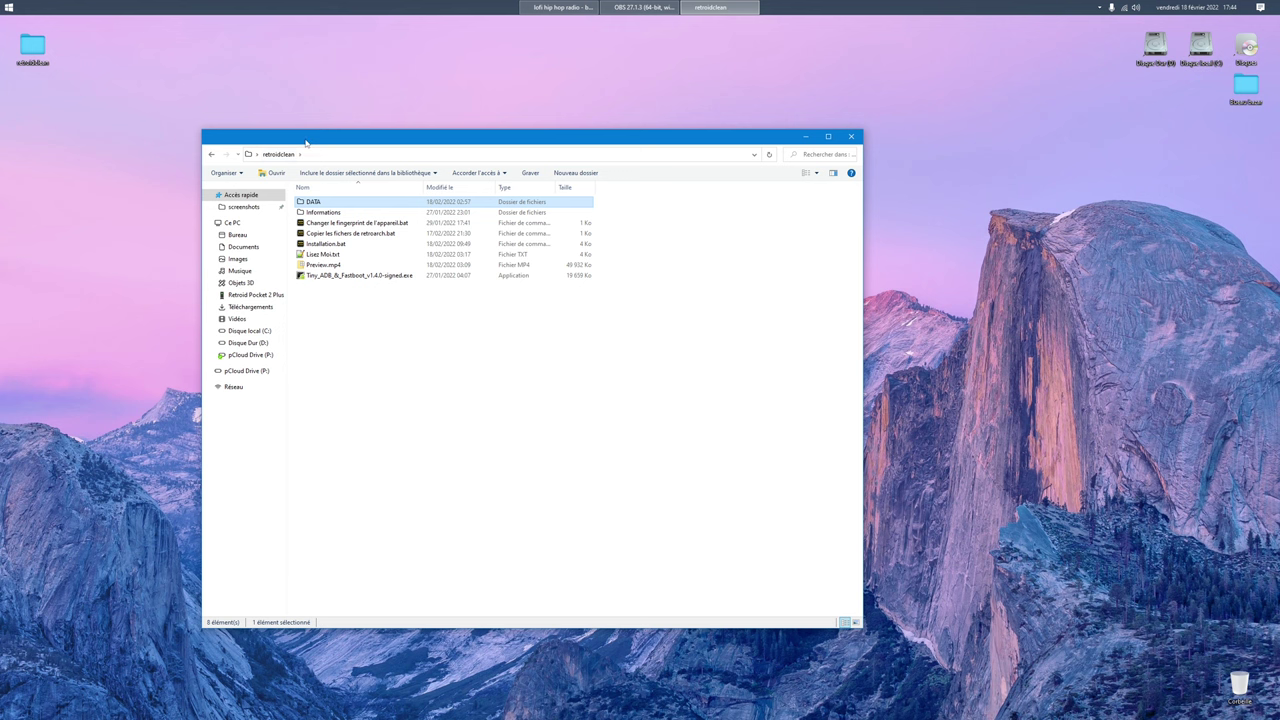
left_click_drag(308, 140, 244, 126)
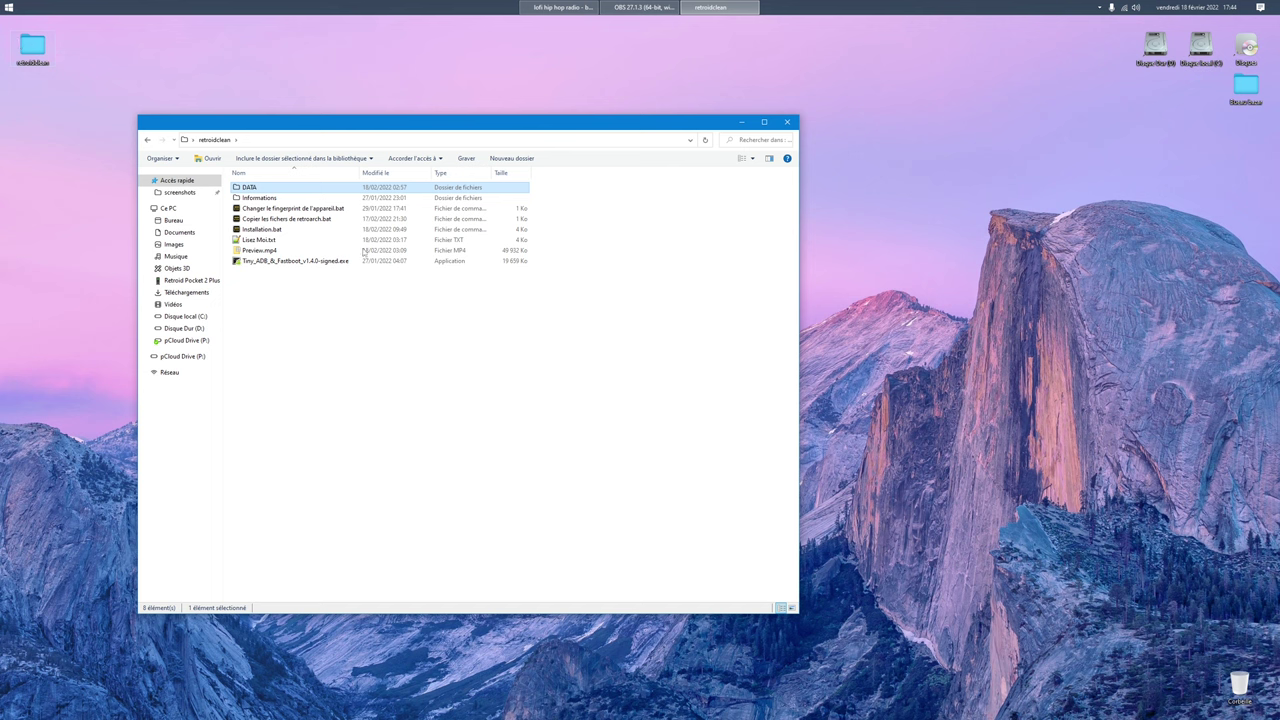
double_click(262, 229)
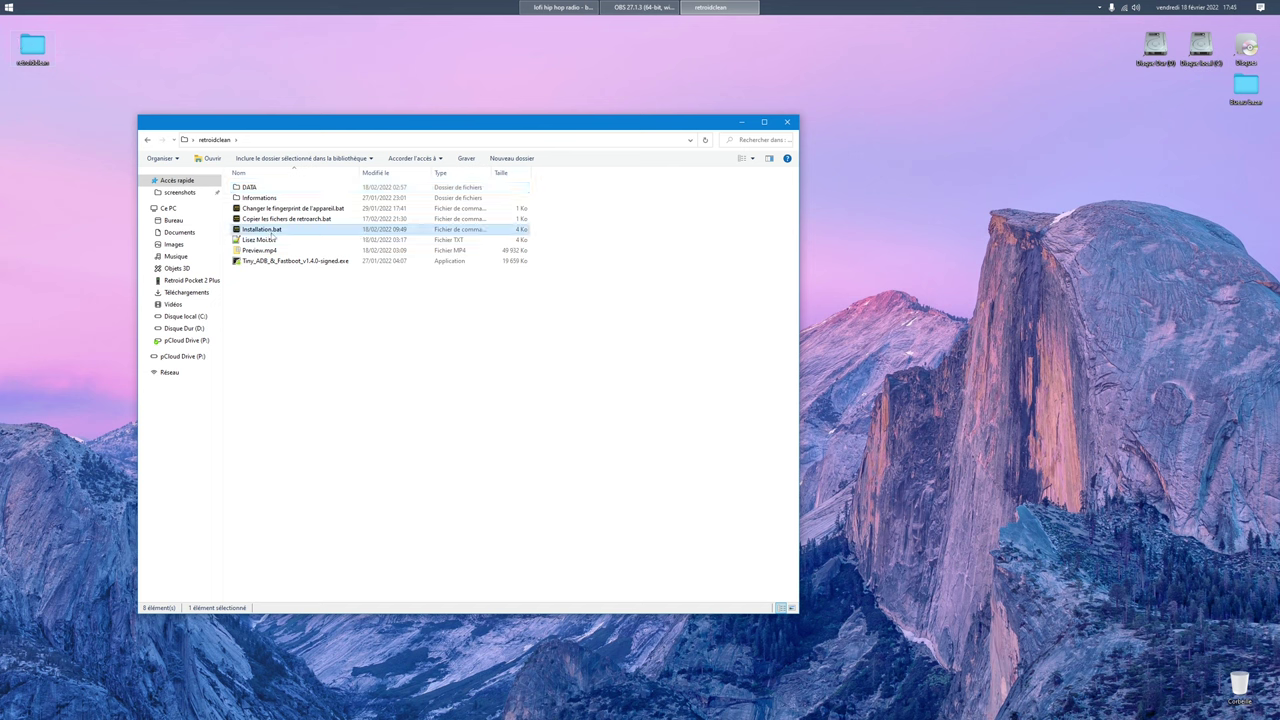
left_click_drag(266, 191, 213, 78)
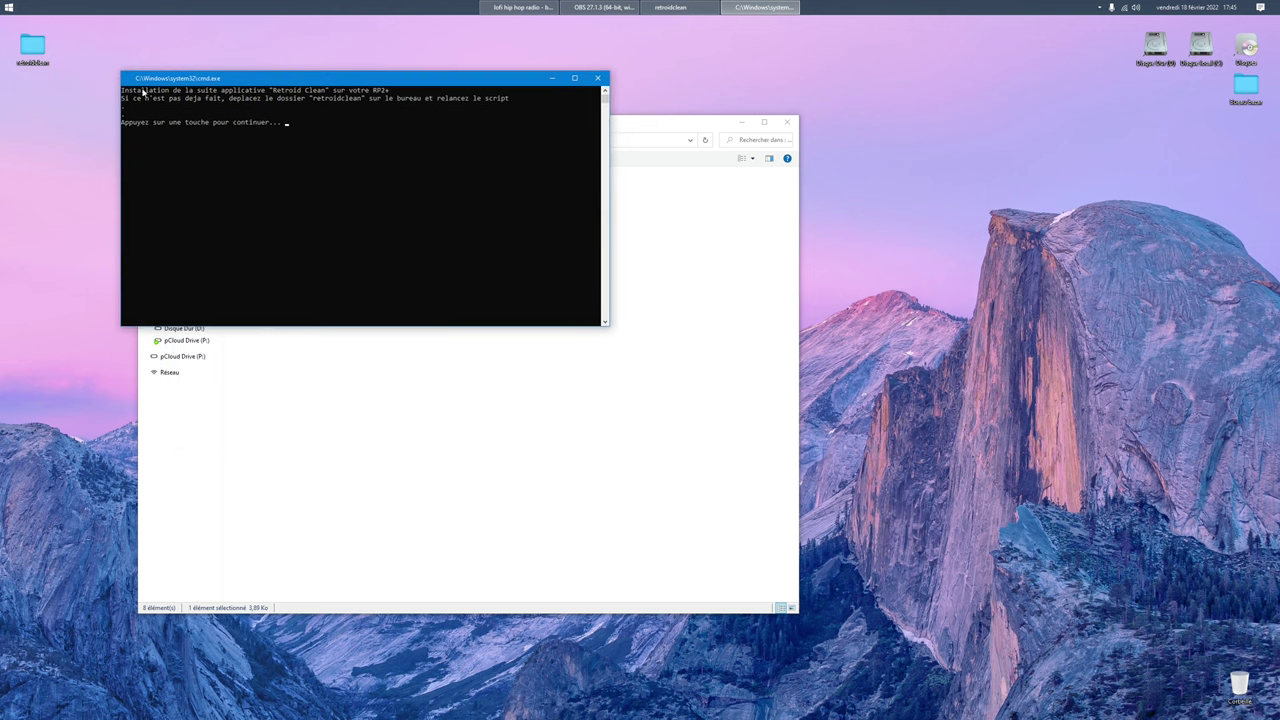
left_click(597, 78)
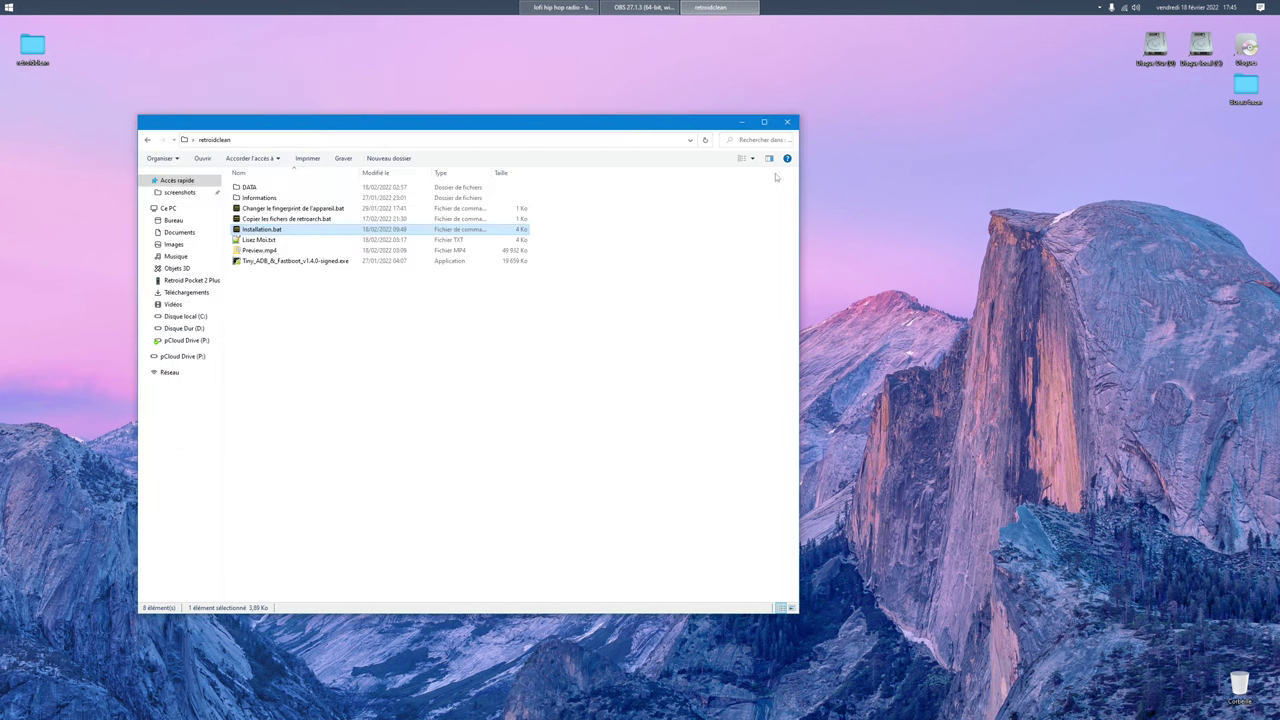
left_click(787, 122)
double_click(32, 45)
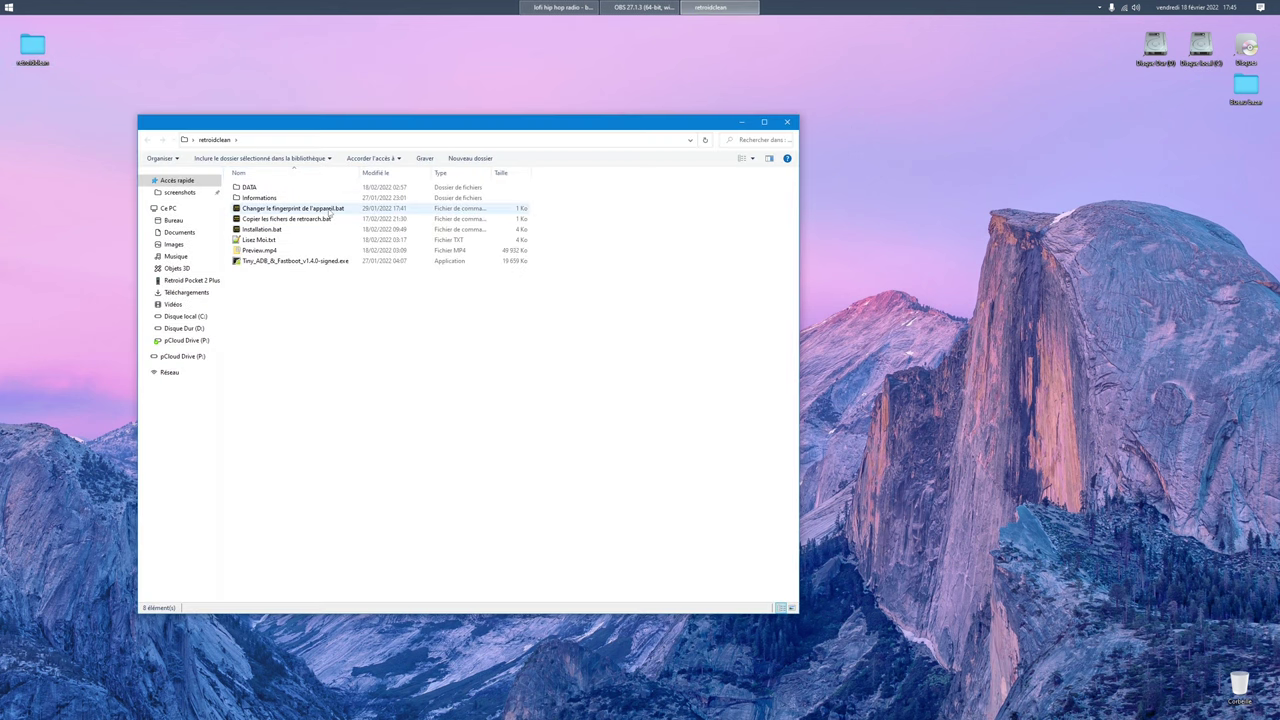
Step: Run Installation.bat from the retroidclean folder and continue past its opening pause to start installing the apps
double_click(290, 229)
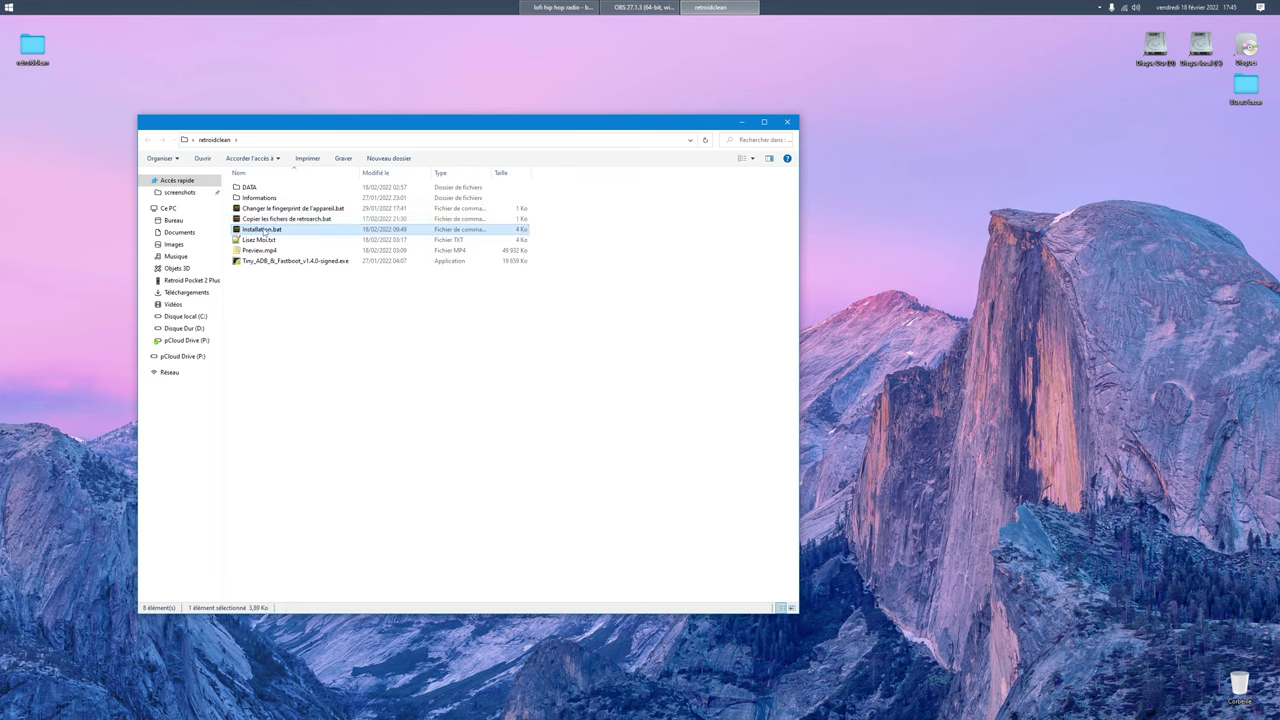
left_click_drag(226, 43, 232, 183)
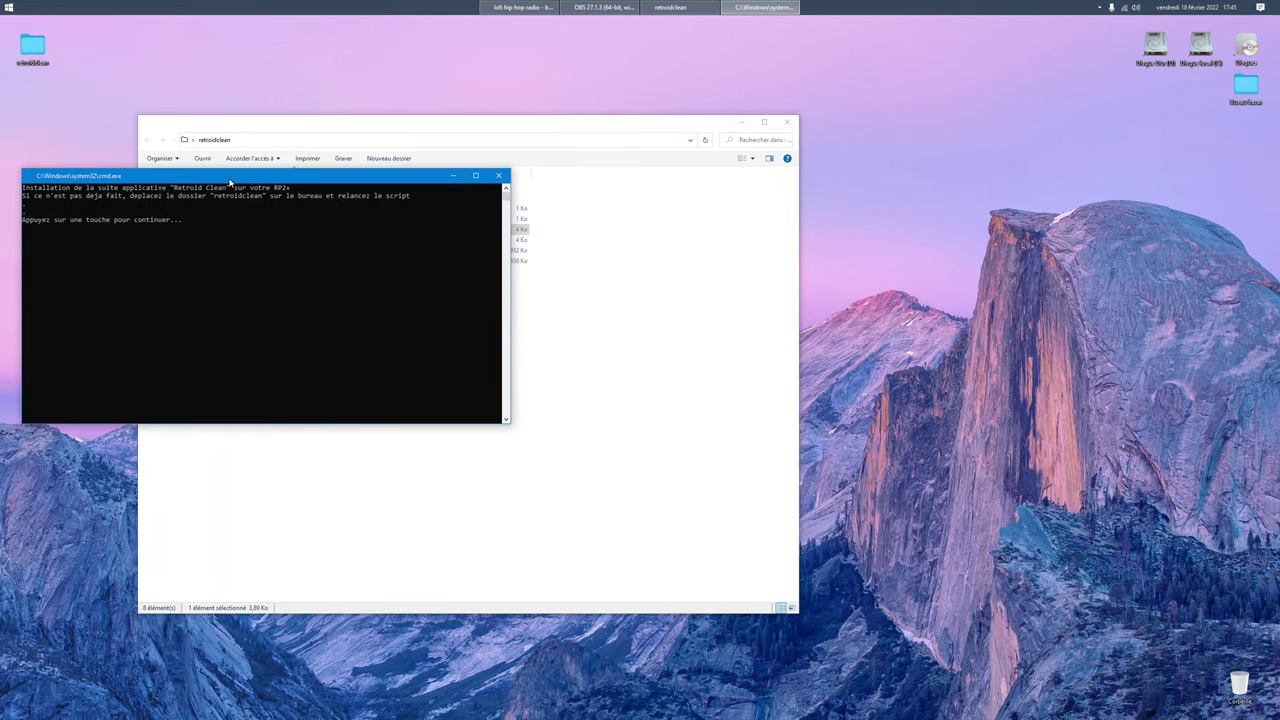
left_click(231, 261)
key("Return")
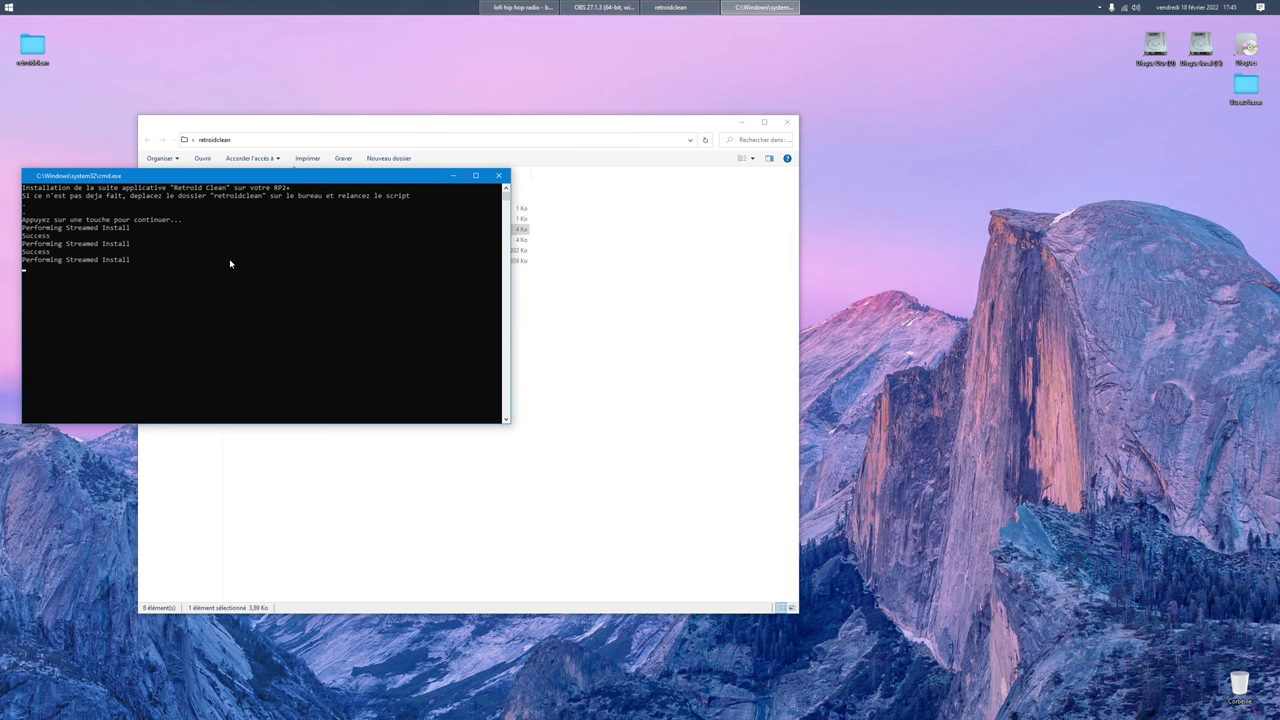
Step: Place the retroidclean folder window beside the installation console and narrow the console so both are fully visible
left_click(586, 308)
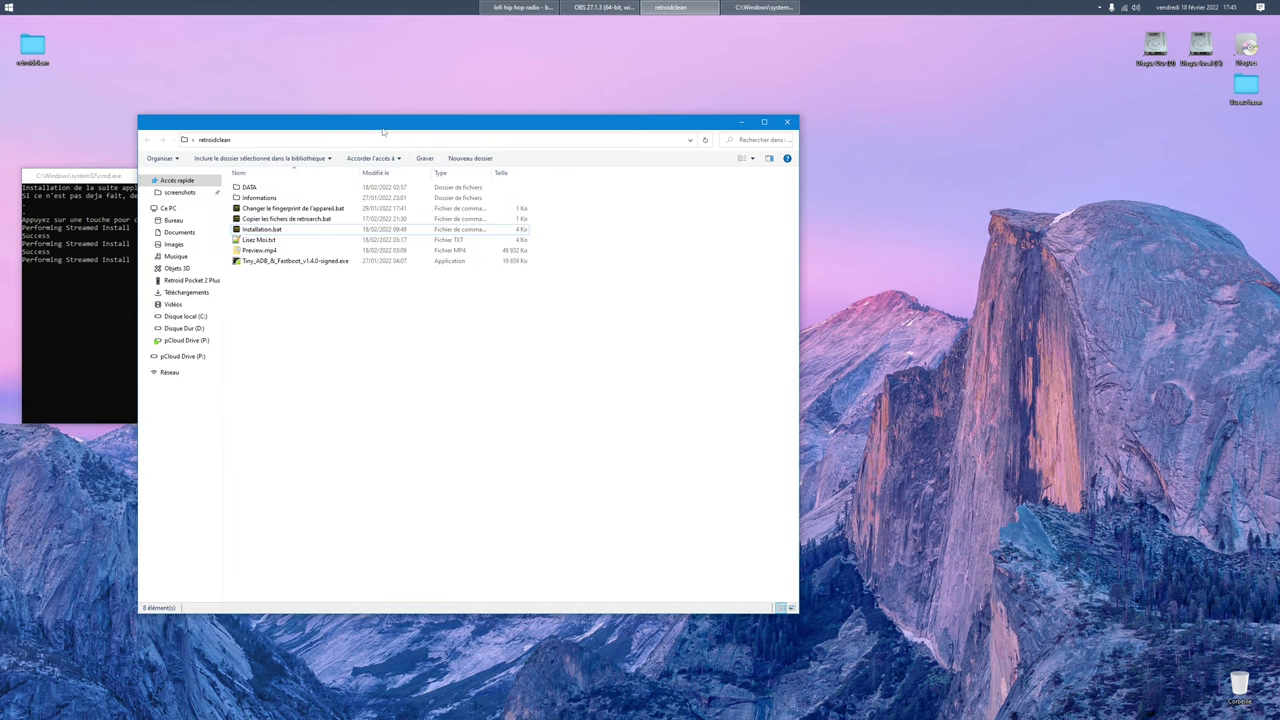
left_click_drag(383, 131, 724, 127)
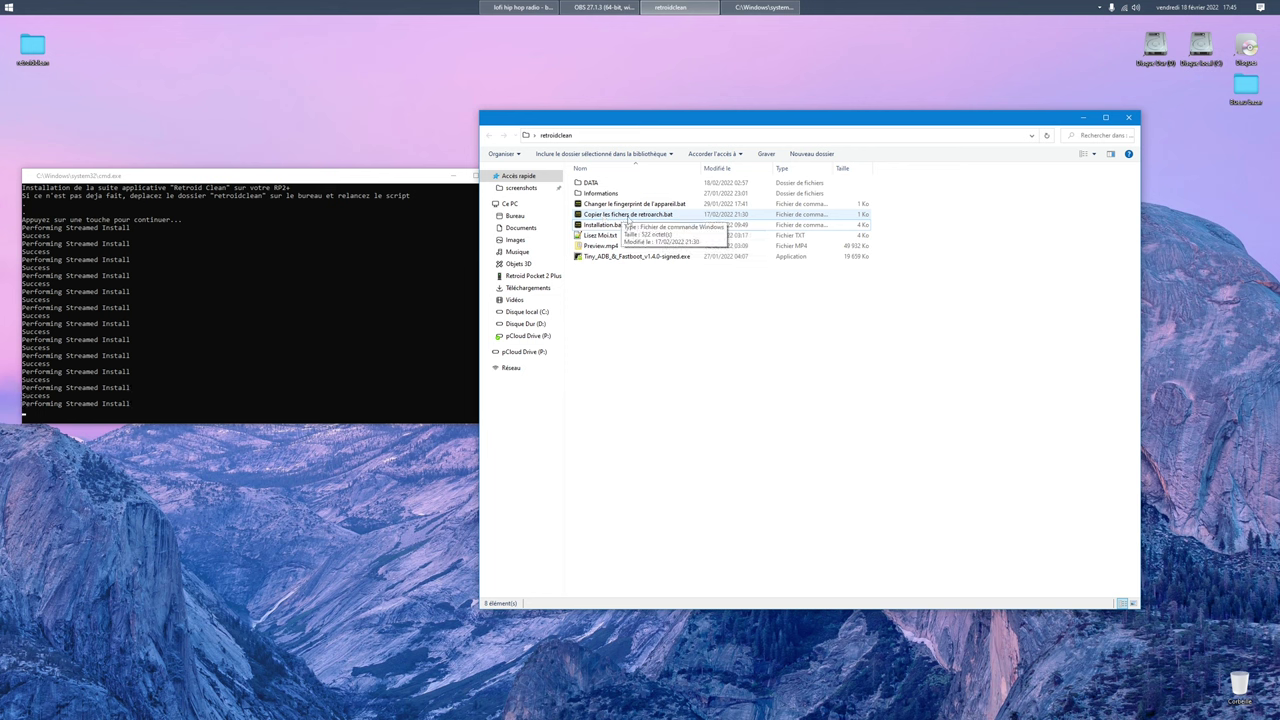
left_click_drag(400, 176, 394, 163)
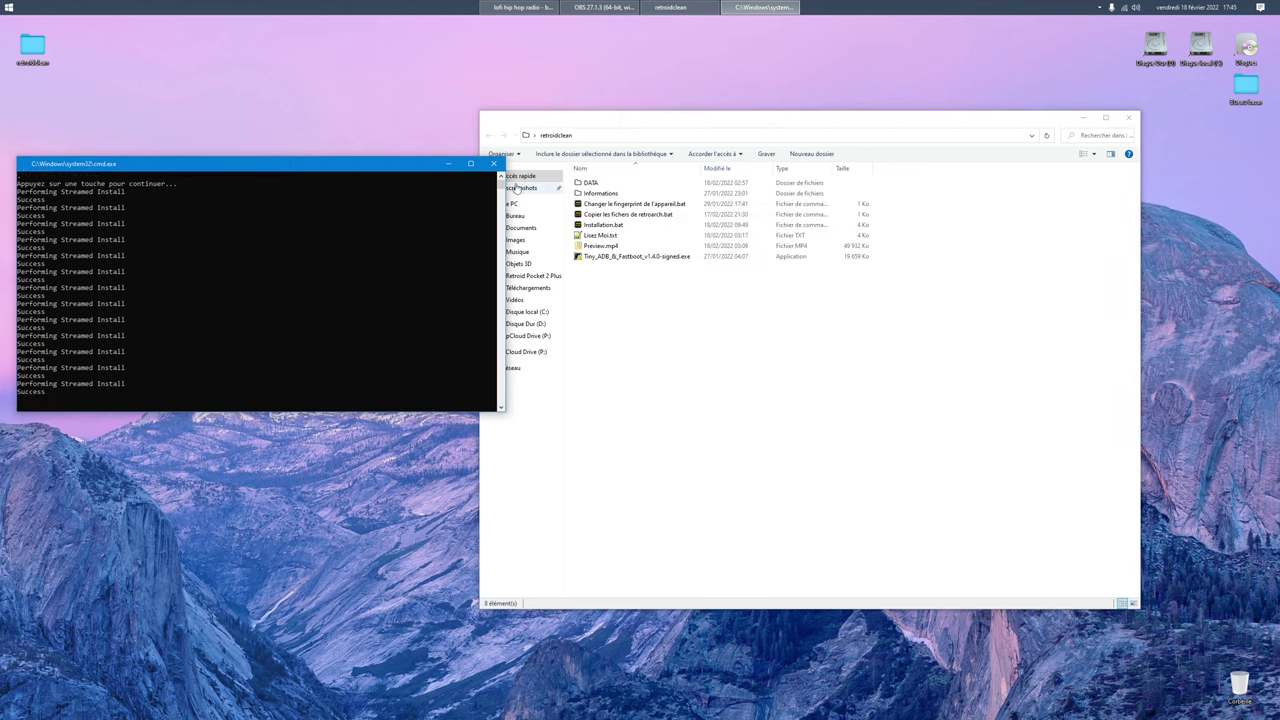
left_click_drag(505, 180, 477, 180)
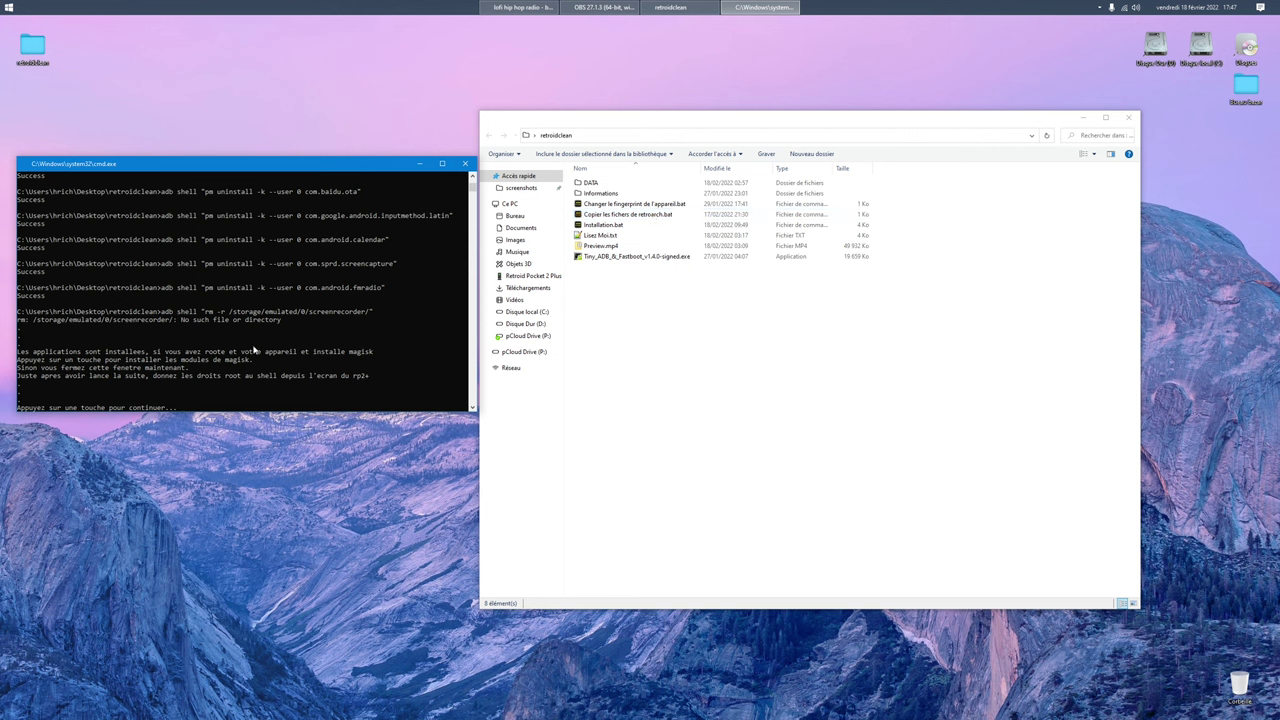
Step: Reverse the retroidclean folder's name sorting, check the DATA subfolders and return to the retroidclean folder
left_click(299, 393)
left_click(580, 168)
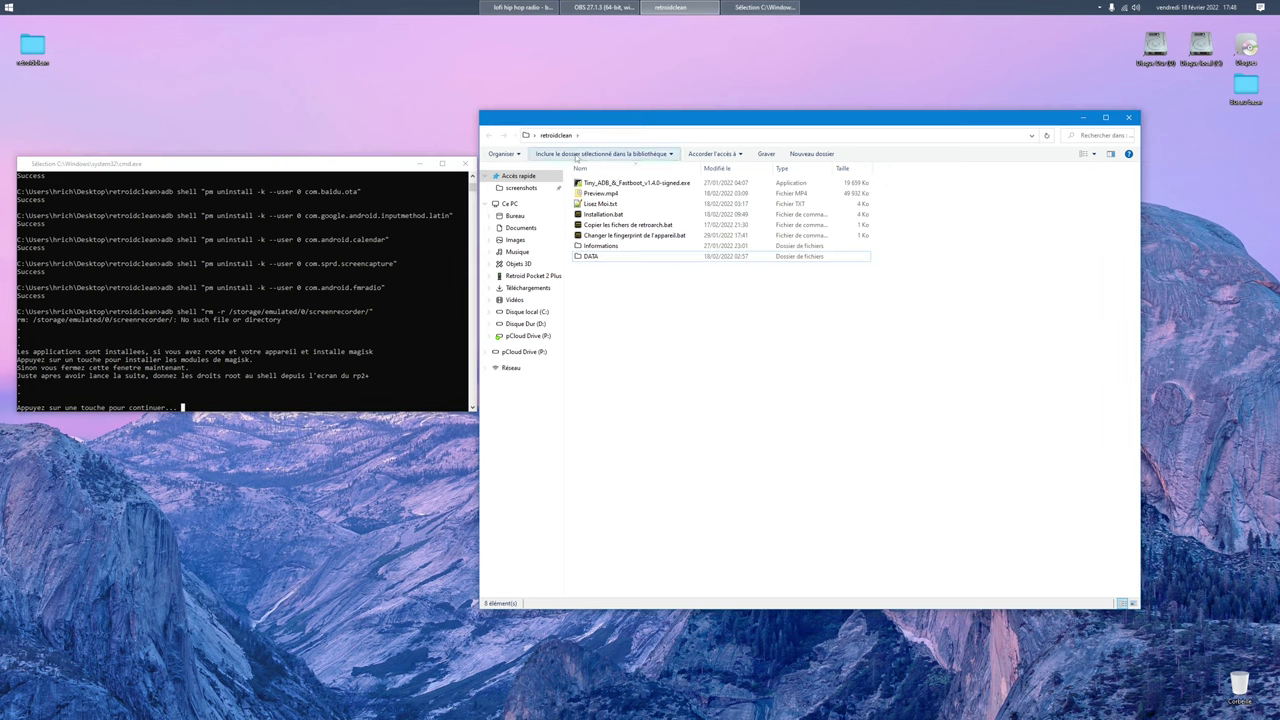
left_click(580, 156)
left_click(614, 300)
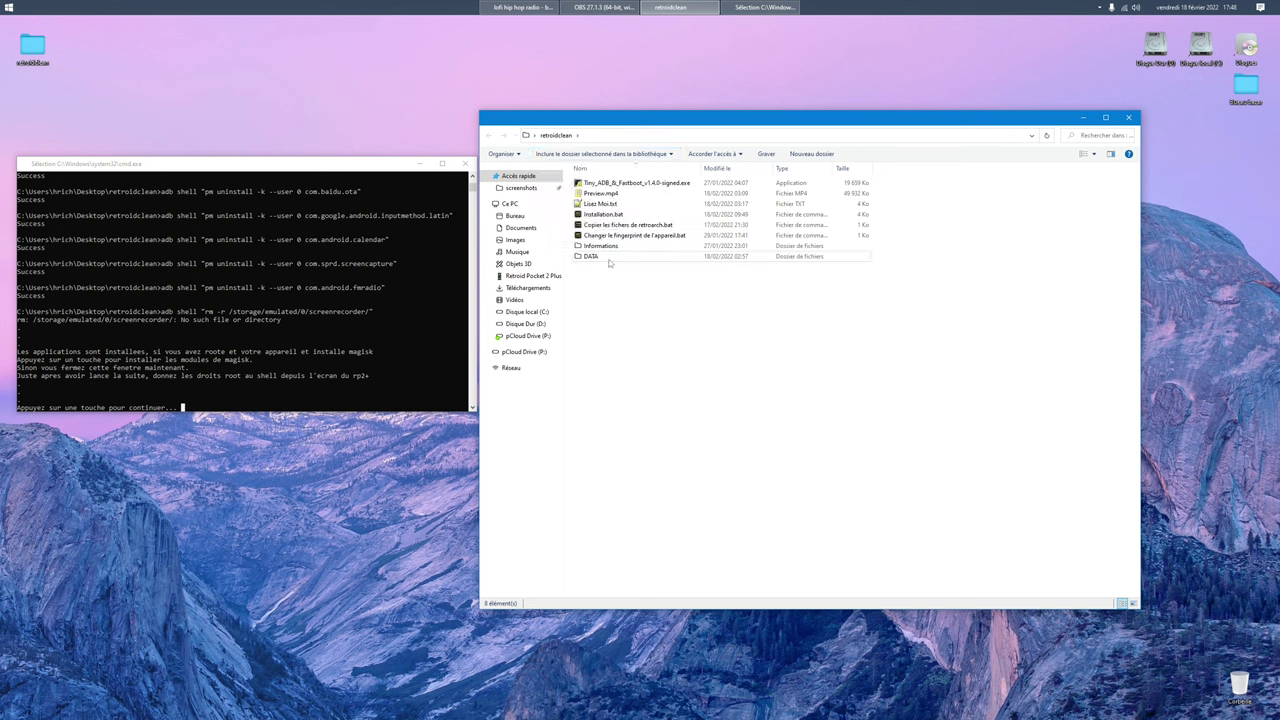
double_click(608, 257)
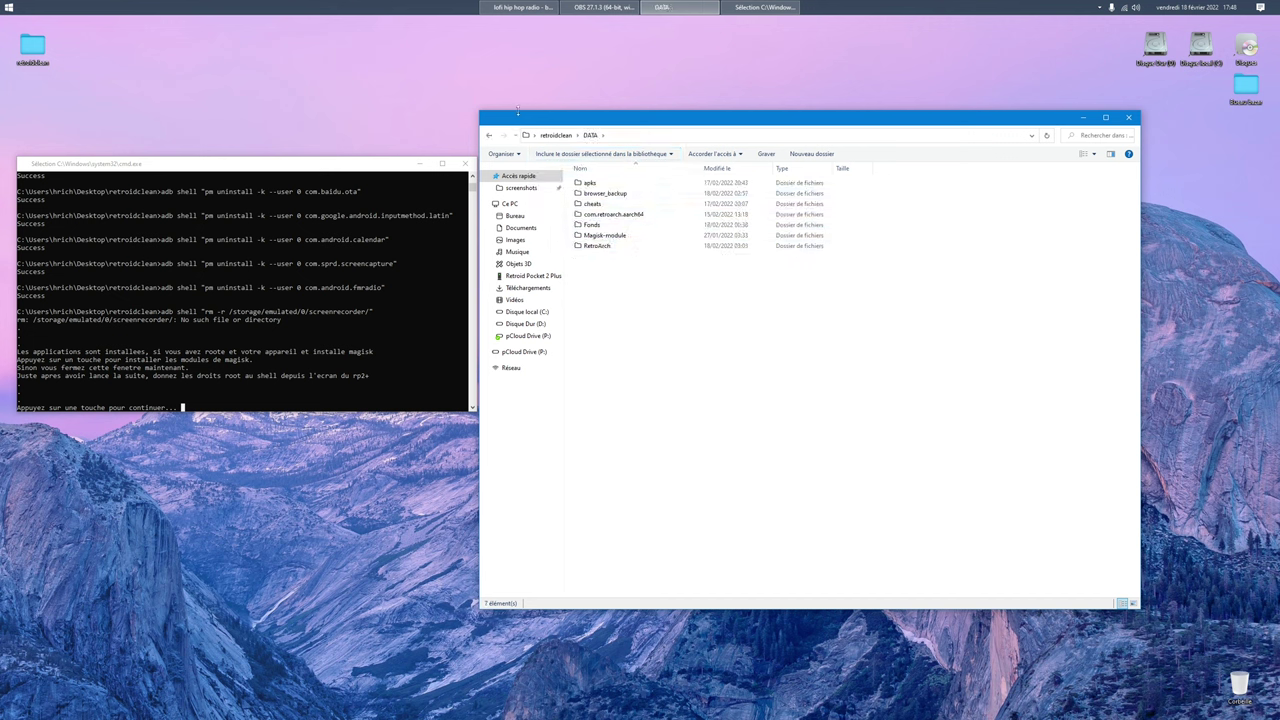
left_click(556, 135)
Step: Continue the installation script to install the Magisk modules, and make the console taller to show more output
left_click(243, 395)
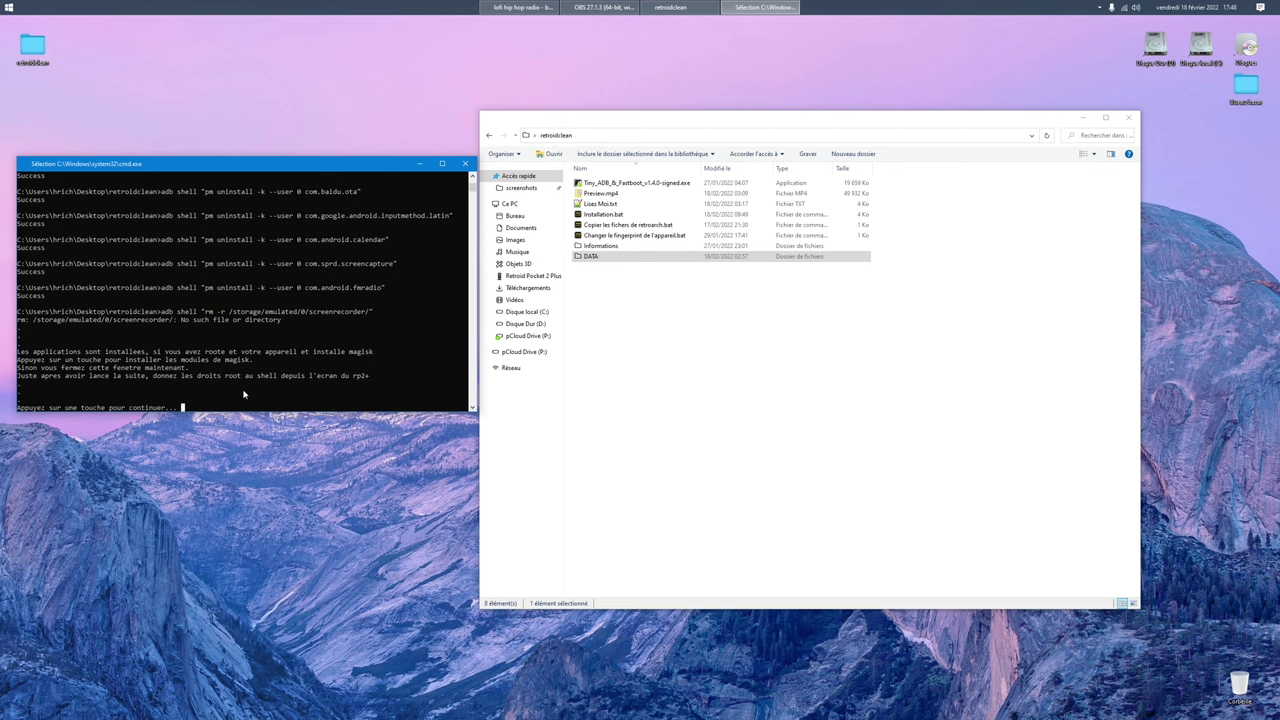
key("Return")
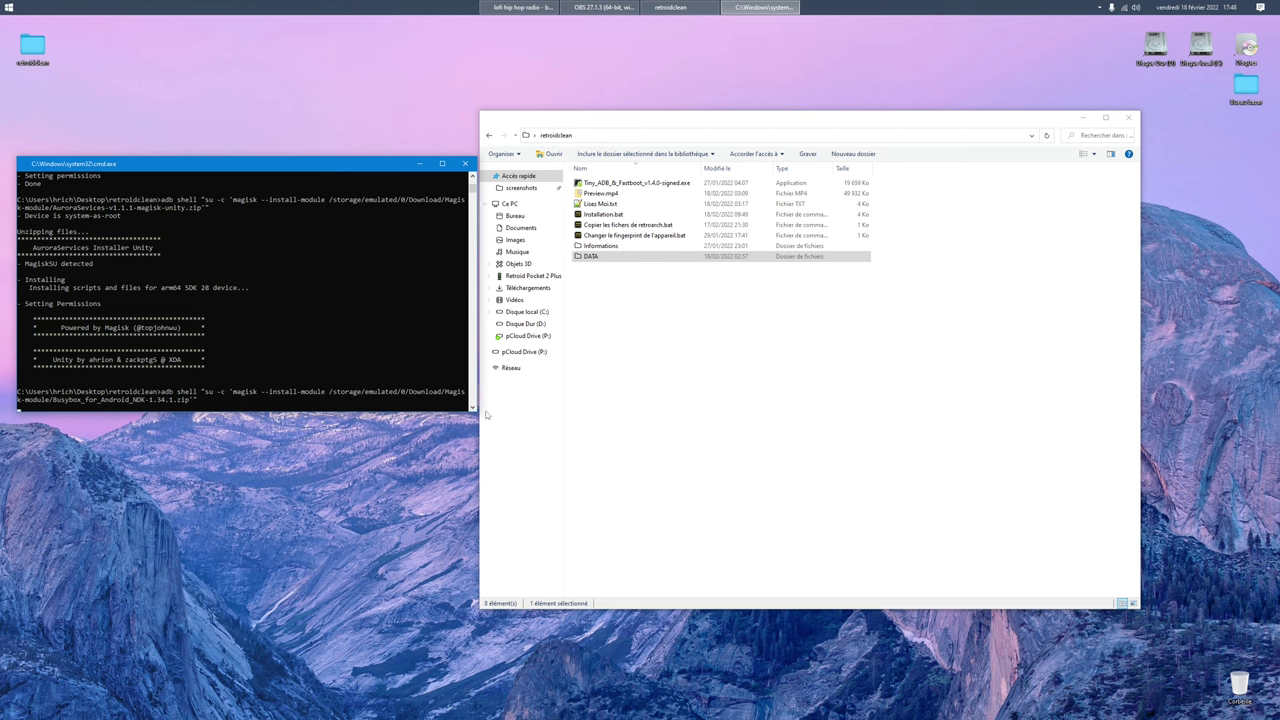
left_click_drag(471, 413, 471, 597)
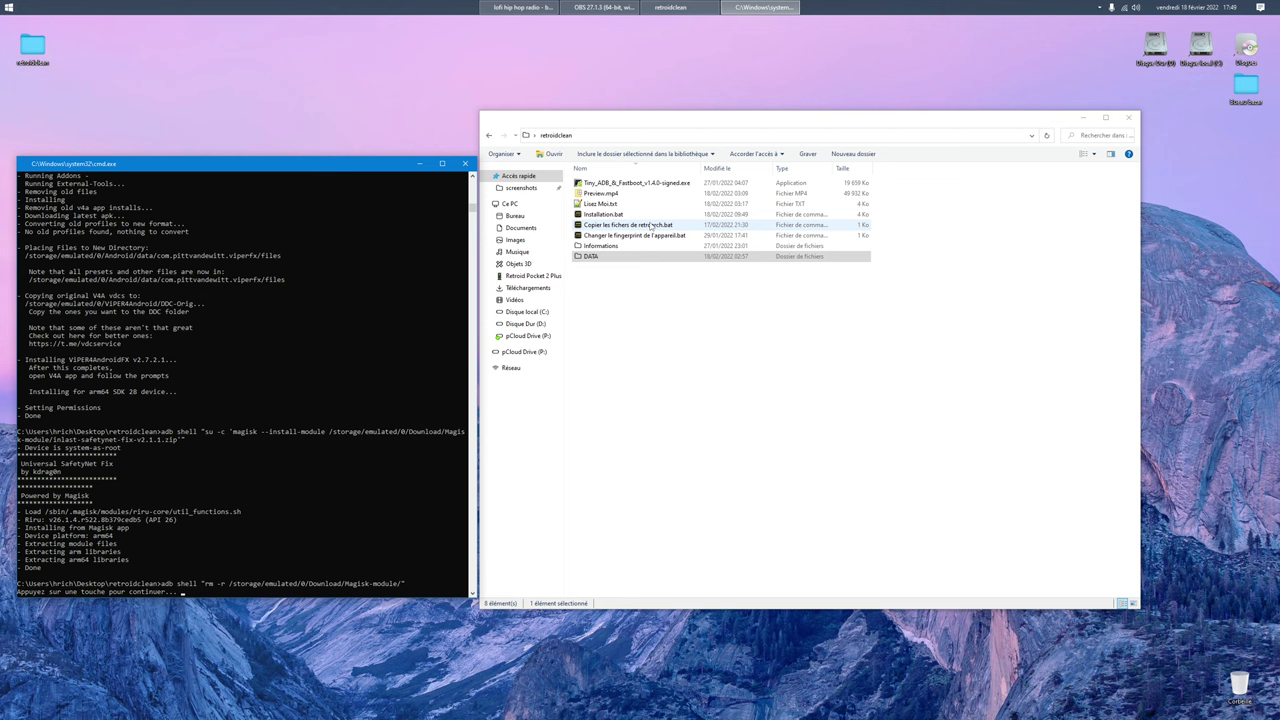
Step: Check the end of the module output, then continue through the script's final pauses to finish the Retroid Clean installation
left_click(351, 578)
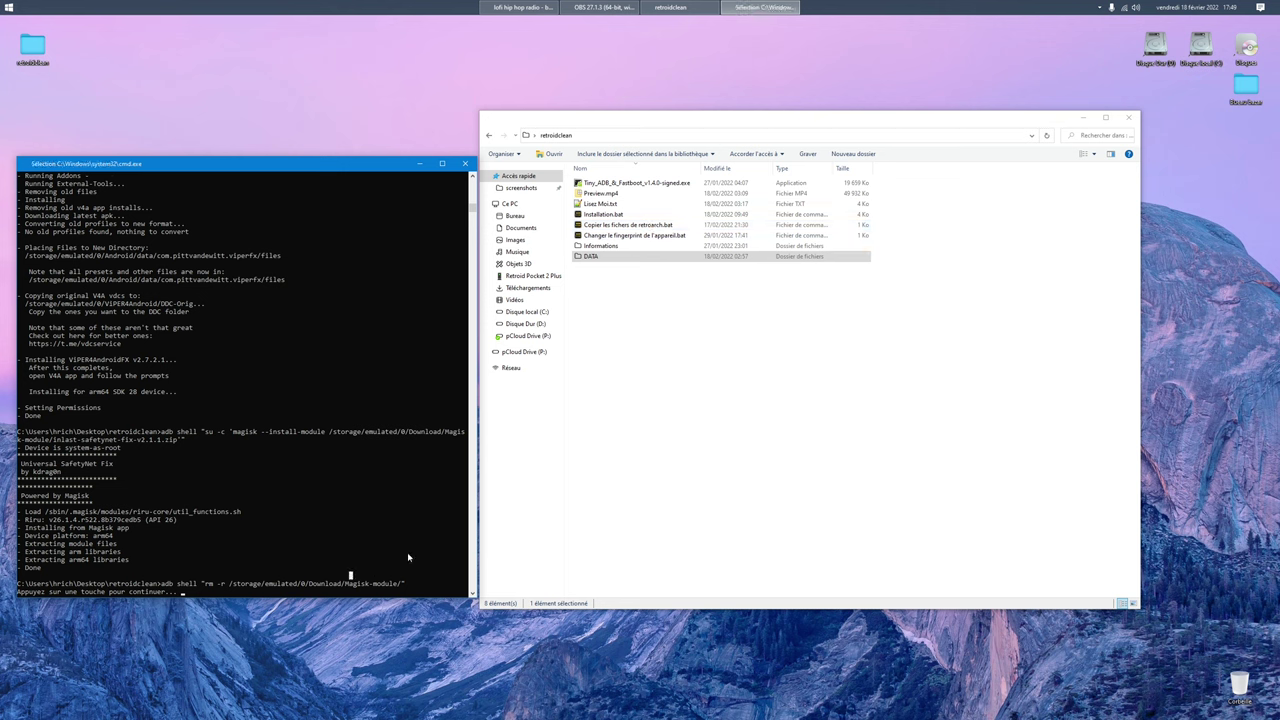
left_click(302, 497)
scroll(253, 510, "down", 4)
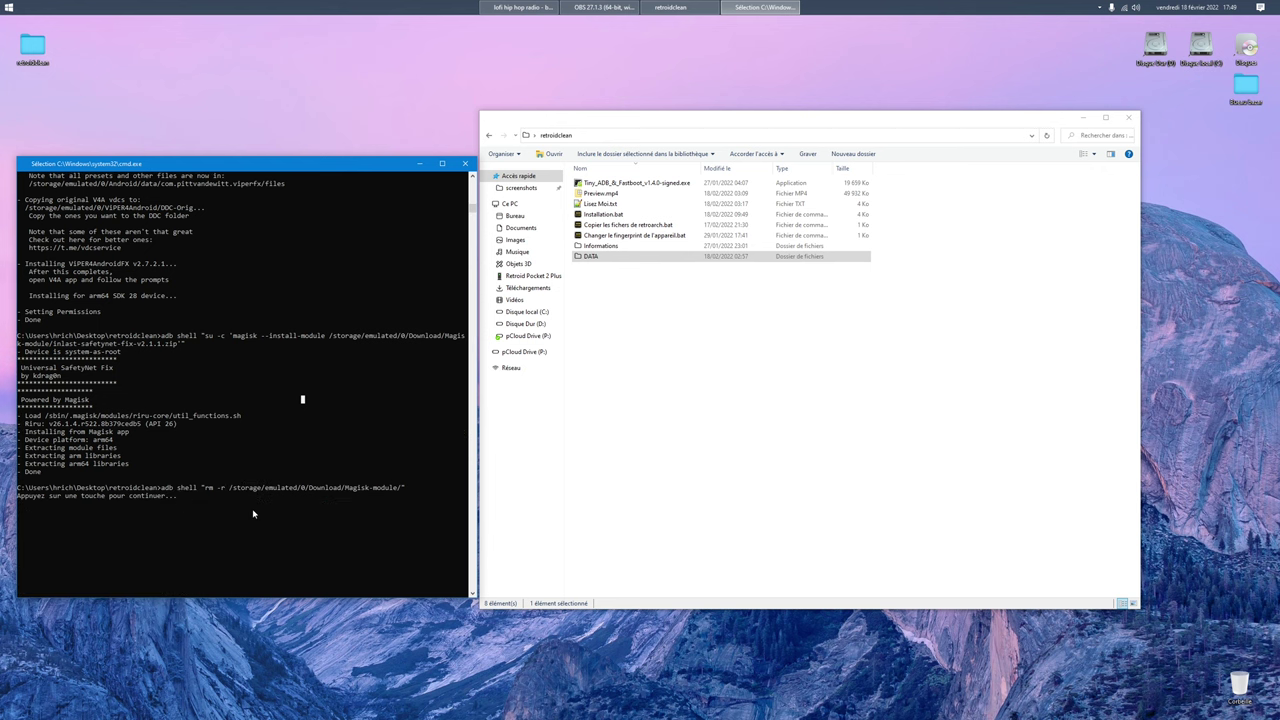
key("Return")
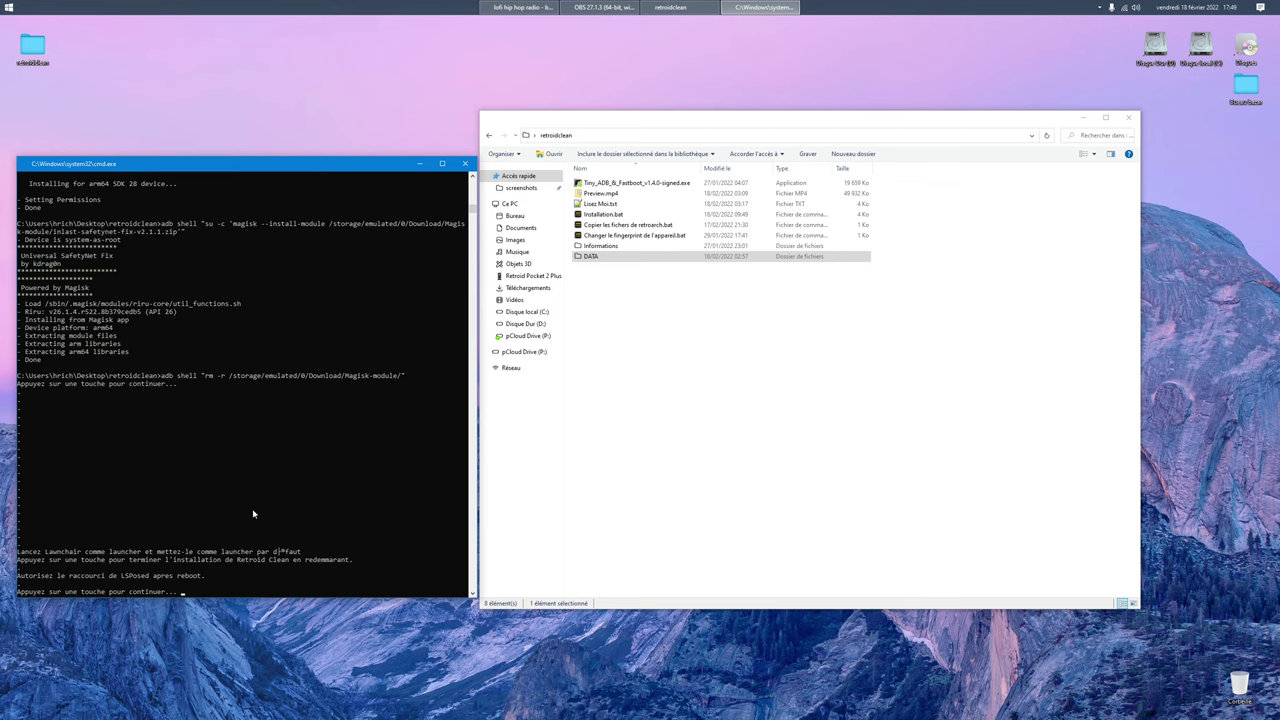
key("Return")
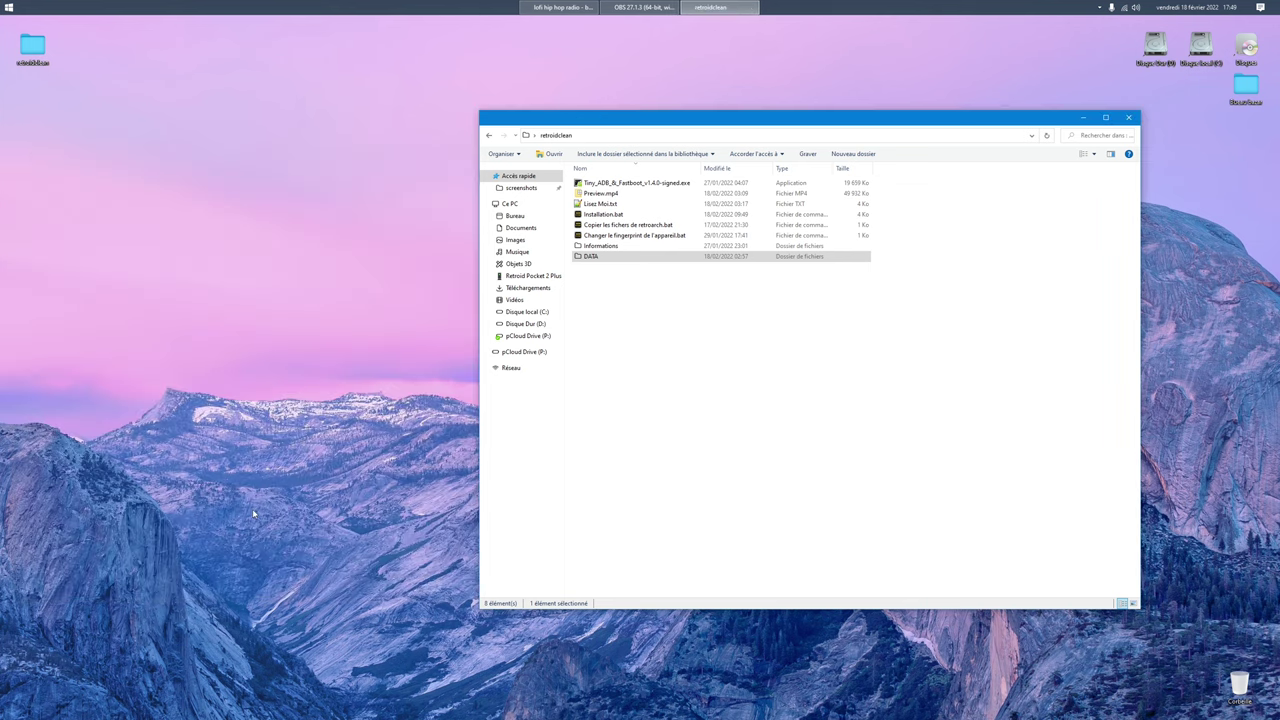
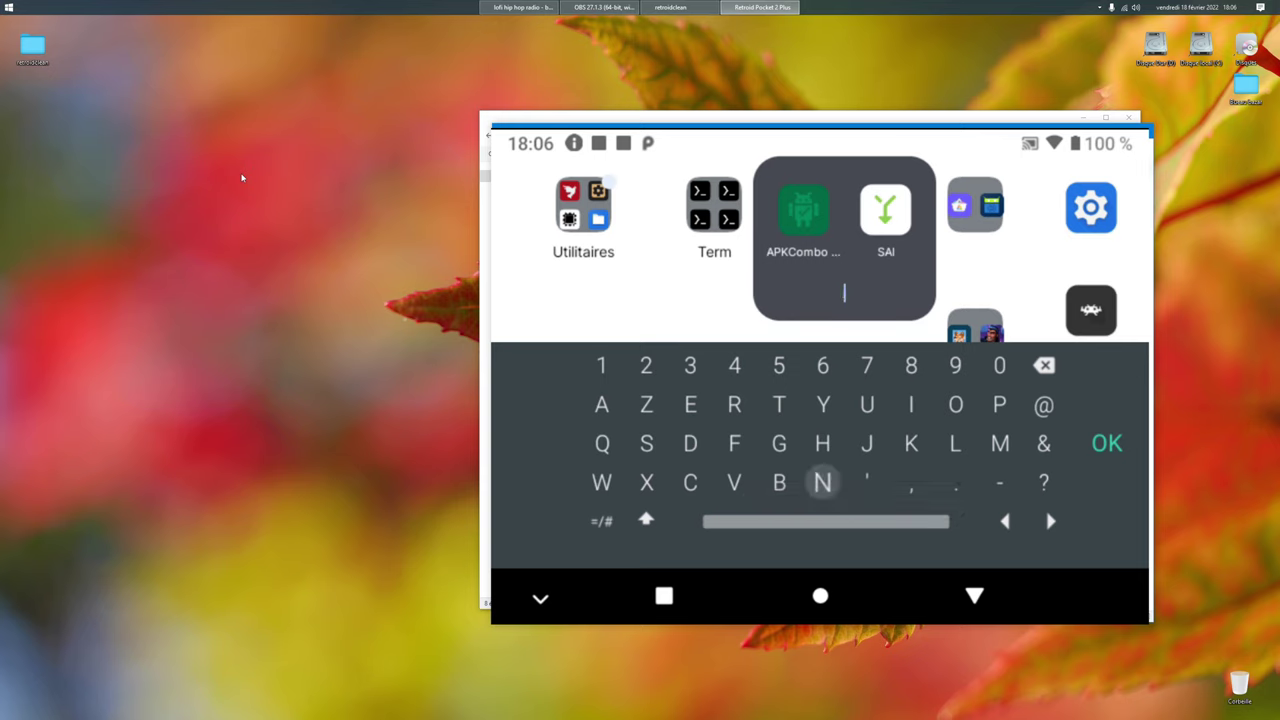
Step: Name the home-screen folder containing APKCombo and SAI "Install", then close the folder
key("Down")
key("Left")
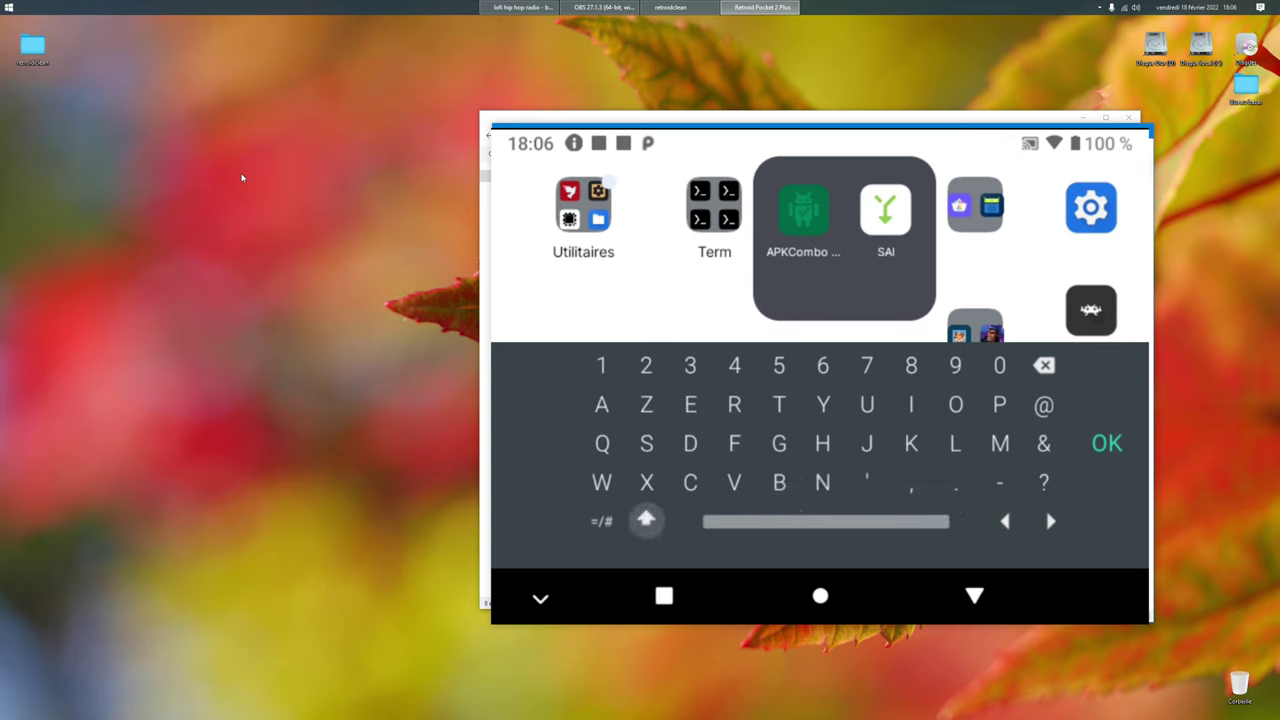
key("Return")
key("Right")
key("Up")
key("Right")
key("Right")
key("Right")
key("Return")
key("Left")
key("Left")
key("Left")
key("Left")
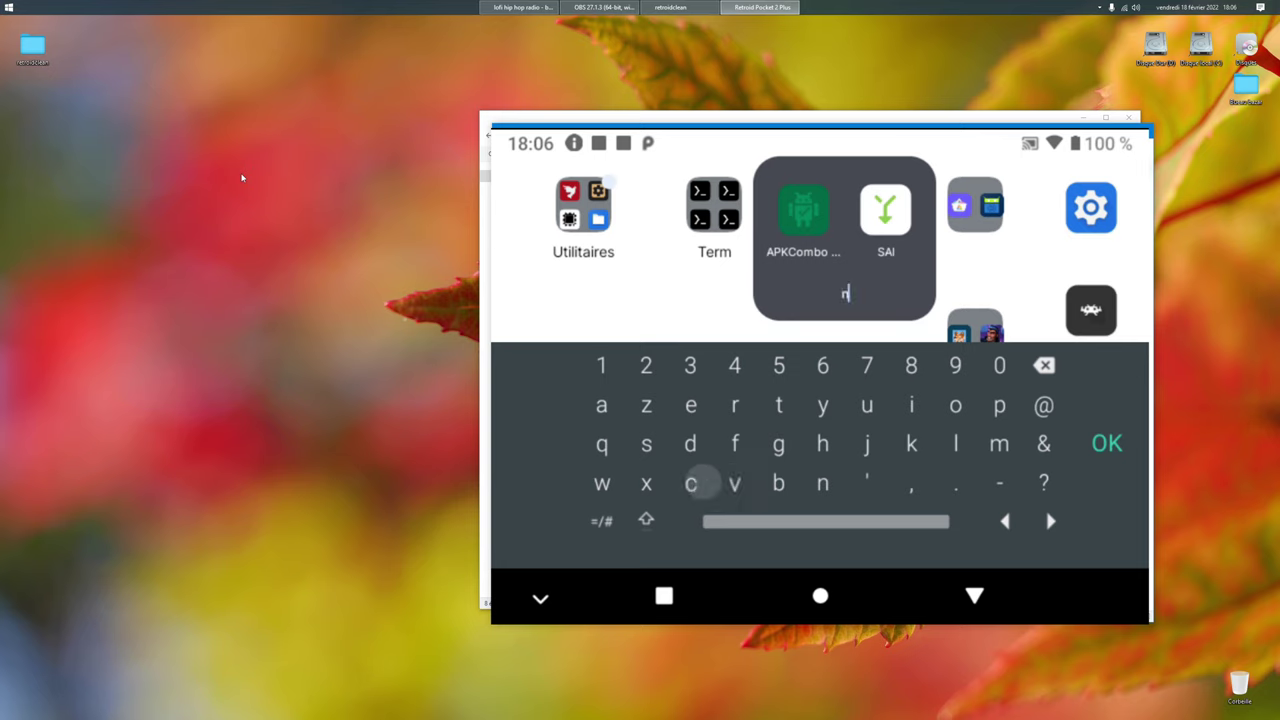
key("Up")
key("Return")
key("Right")
key("Right")
key("Right")
key("Up")
key("Left")
key("Left")
key("Left")
key("Left")
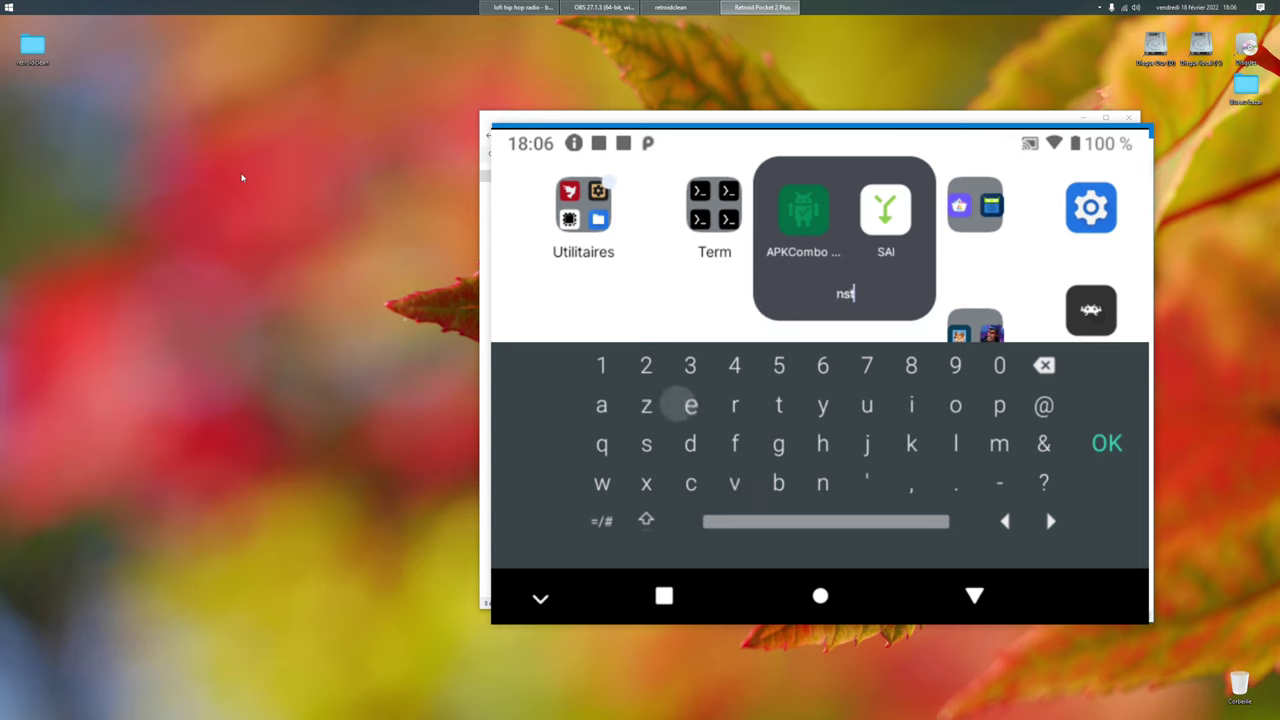
key("Right")
key("Right")
key("Right")
key("Right")
key("Return")
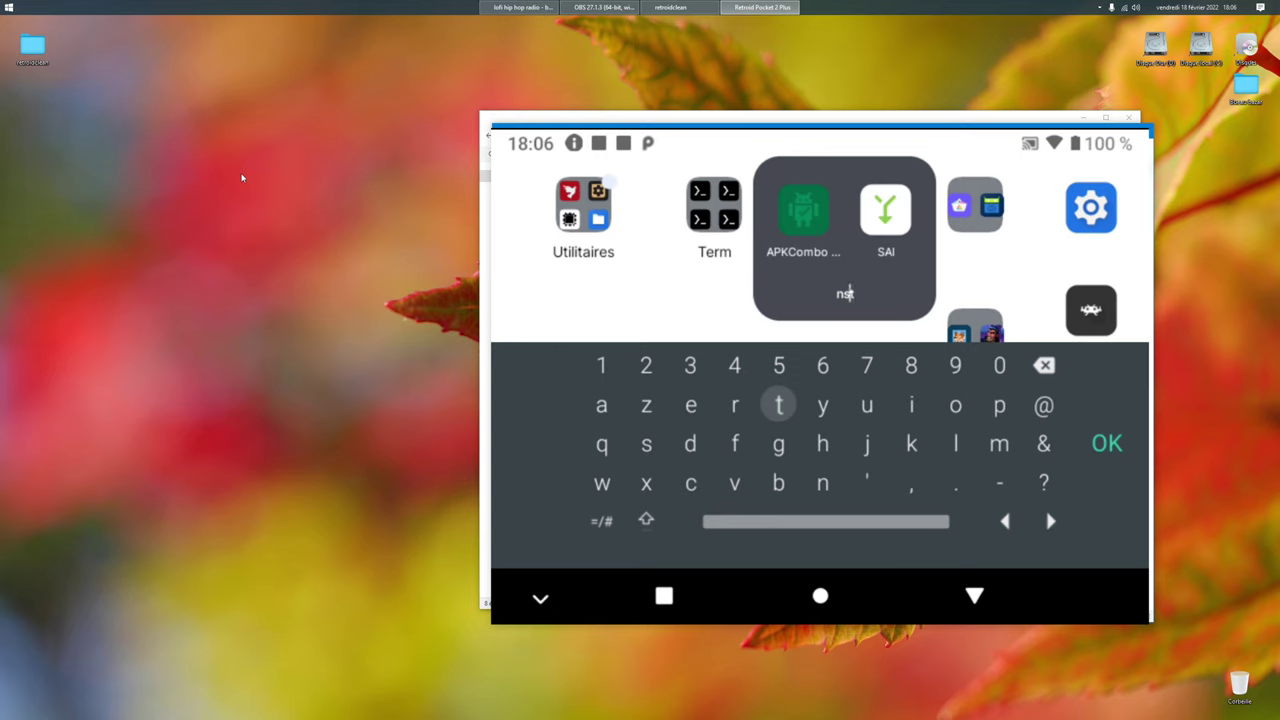
key("Right")
key("Right")
key("Return")
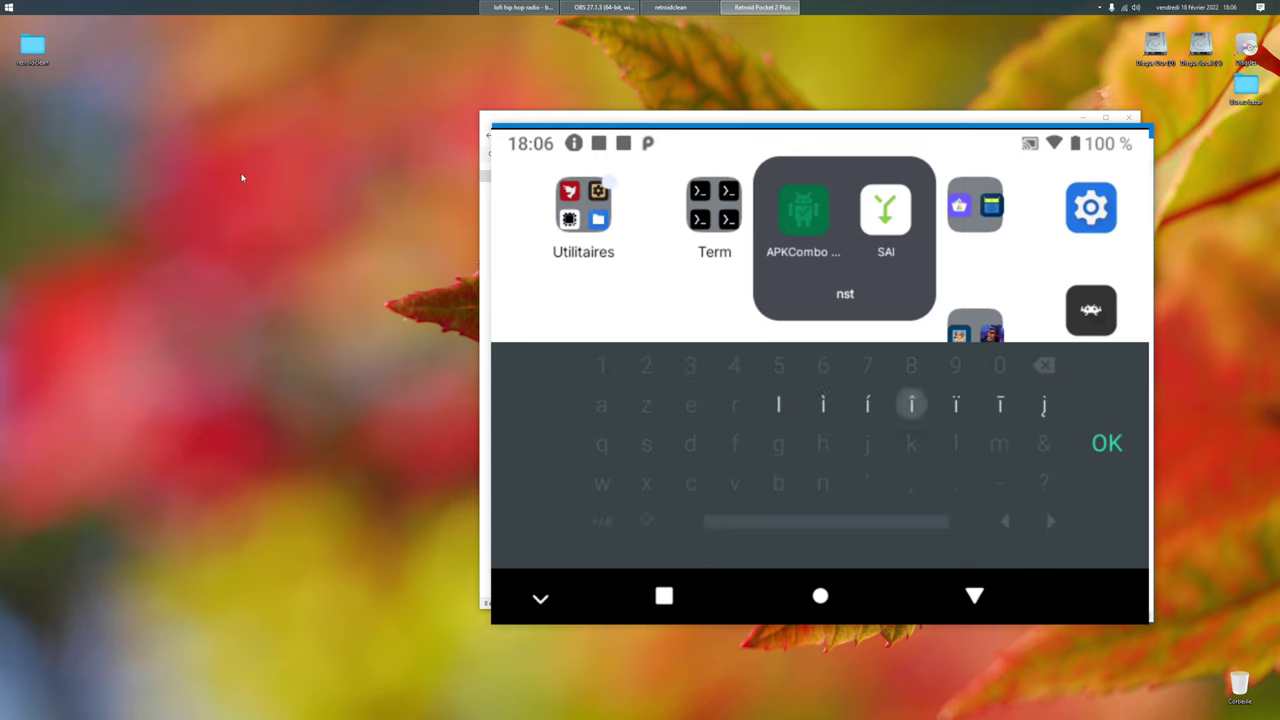
key("Return")
key("Right")
key("Right")
key("Right")
key("Left")
key("Left")
key("Left")
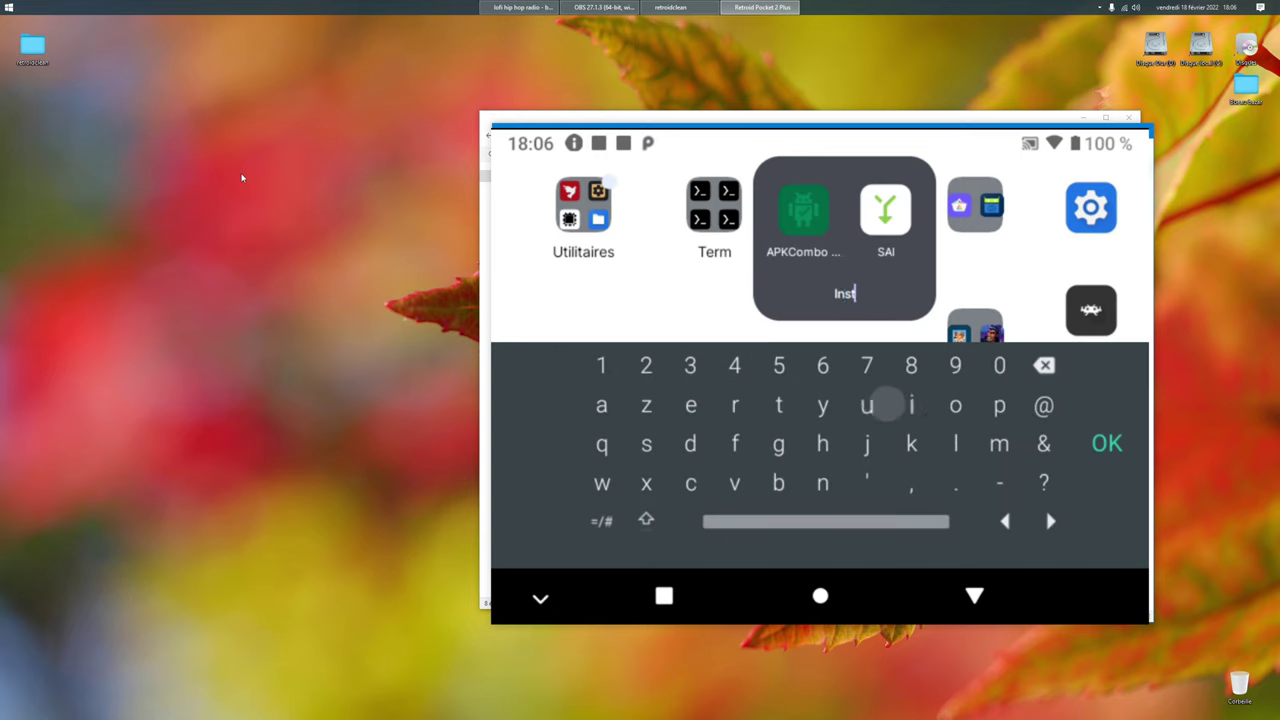
key("Left")
key("Left")
key("Left")
key("Left")
key("Return")
key("Right")
key("Right")
key("Right")
key("Right")
key("Right")
key("Right")
key("Right")
key("Right")
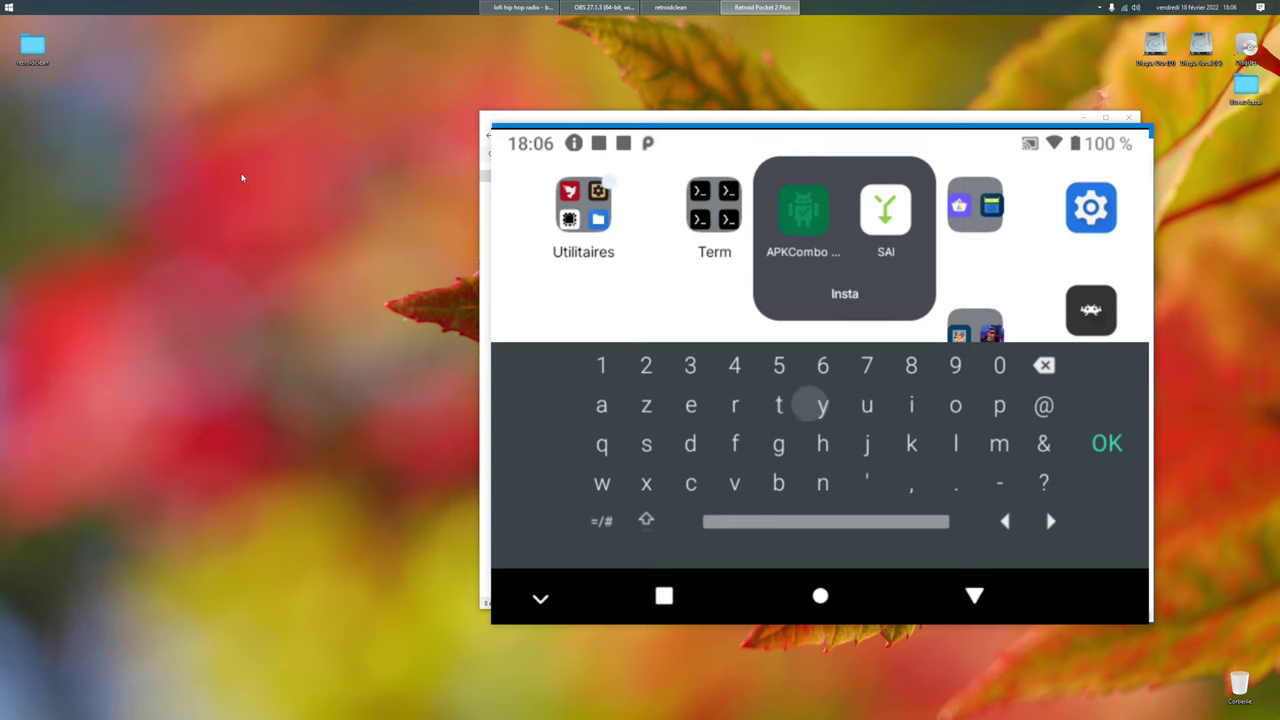
key("Down")
key("Return")
key("Return")
key("Right")
key("Right")
key("Right")
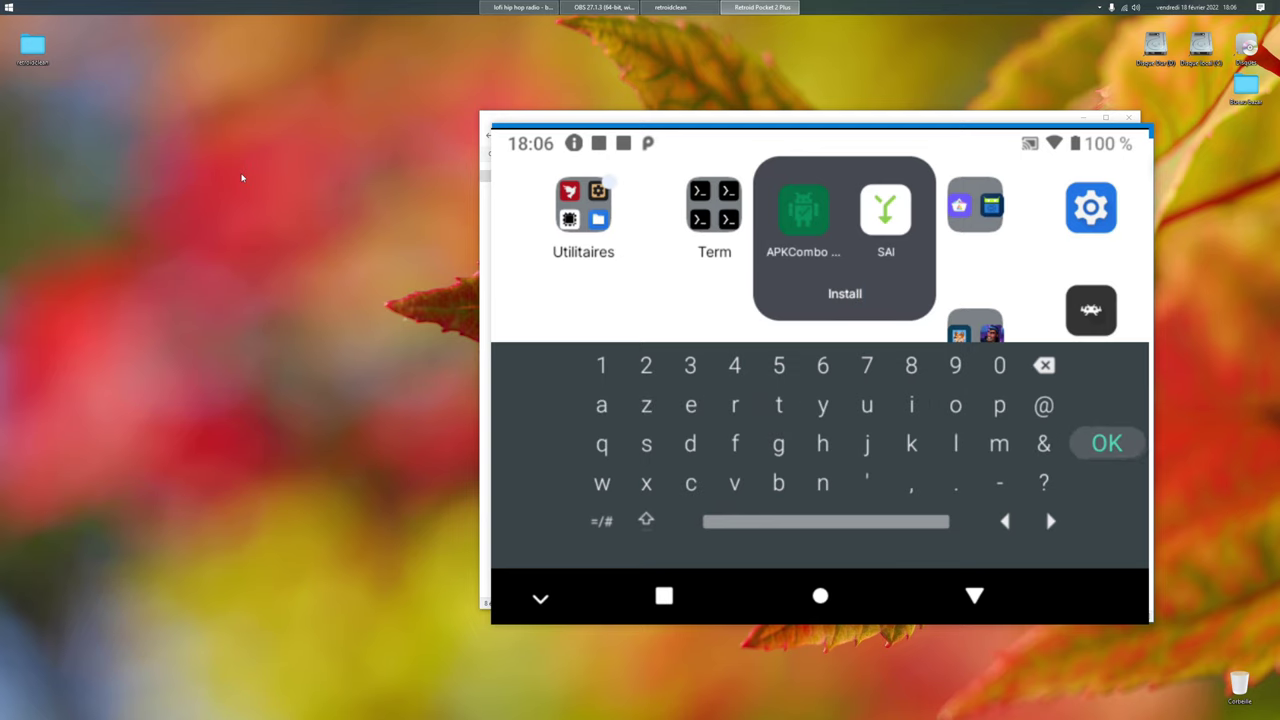
key("Return")
key("Escape")
Step: Name the home-screen folder containing Aurora Store and F-Droid "Store", then close the folder
key("Right")
key("Return")
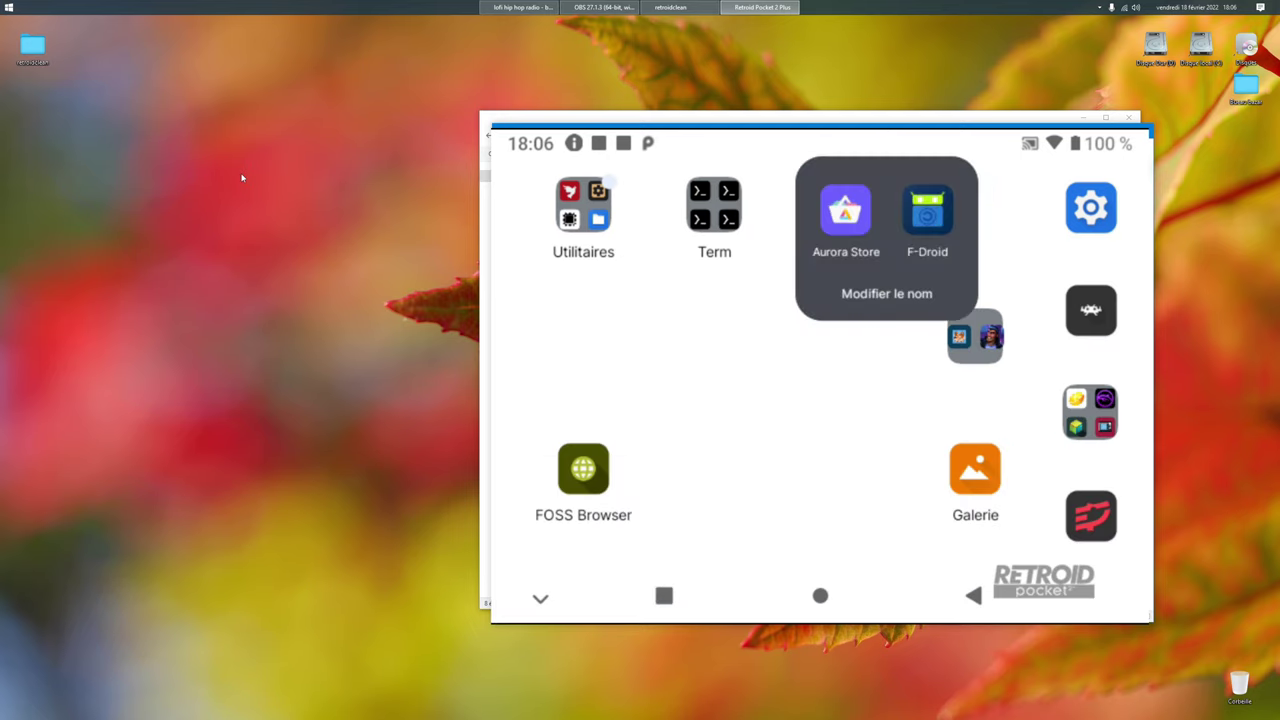
key("Down")
key("Return")
key("Down")
key("Left")
key("Left")
key("Left")
key("Return")
key("Right")
key("Right")
key("Right")
key("Up")
key("Return")
key("Right")
key("Right")
key("Right")
key("Right")
key("Return")
key("Left")
key("Left")
key("Left")
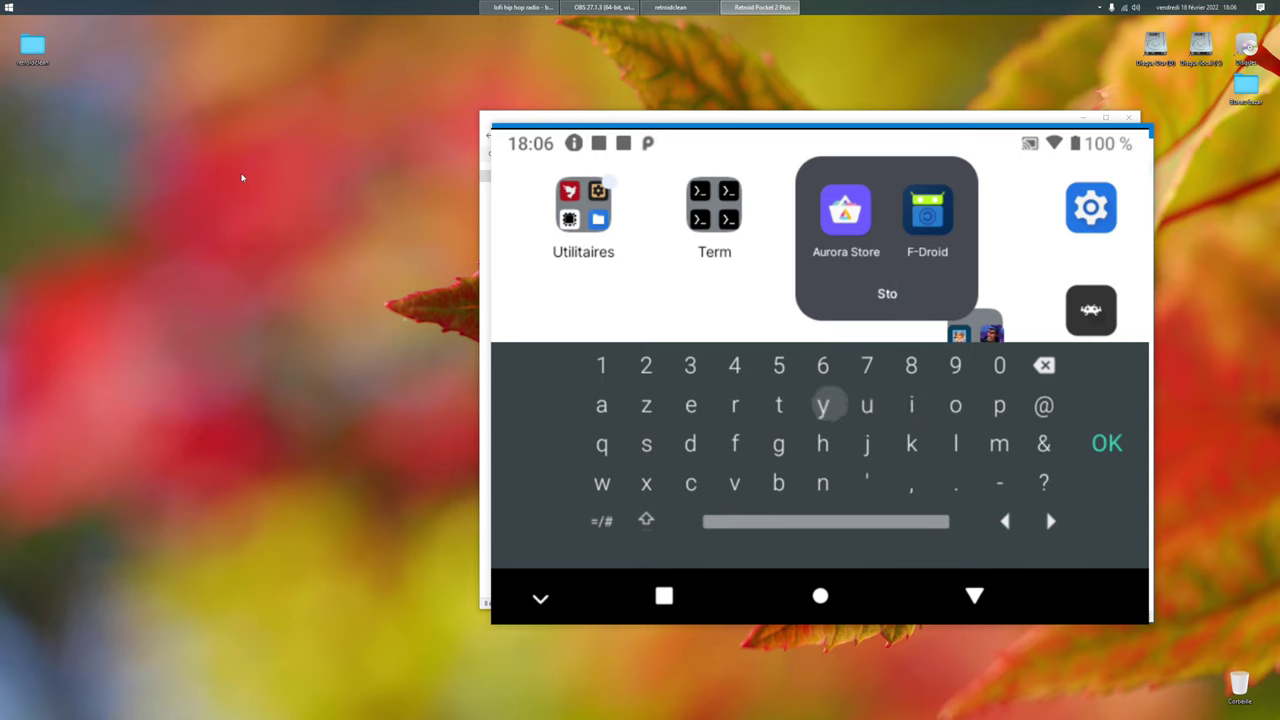
key("Left")
key("Left")
key("Return")
key("Left")
key("Return")
key("Right")
key("Right")
key("Right")
key("Right")
key("Right")
key("Right")
key("Right")
key("Right")
key("Right")
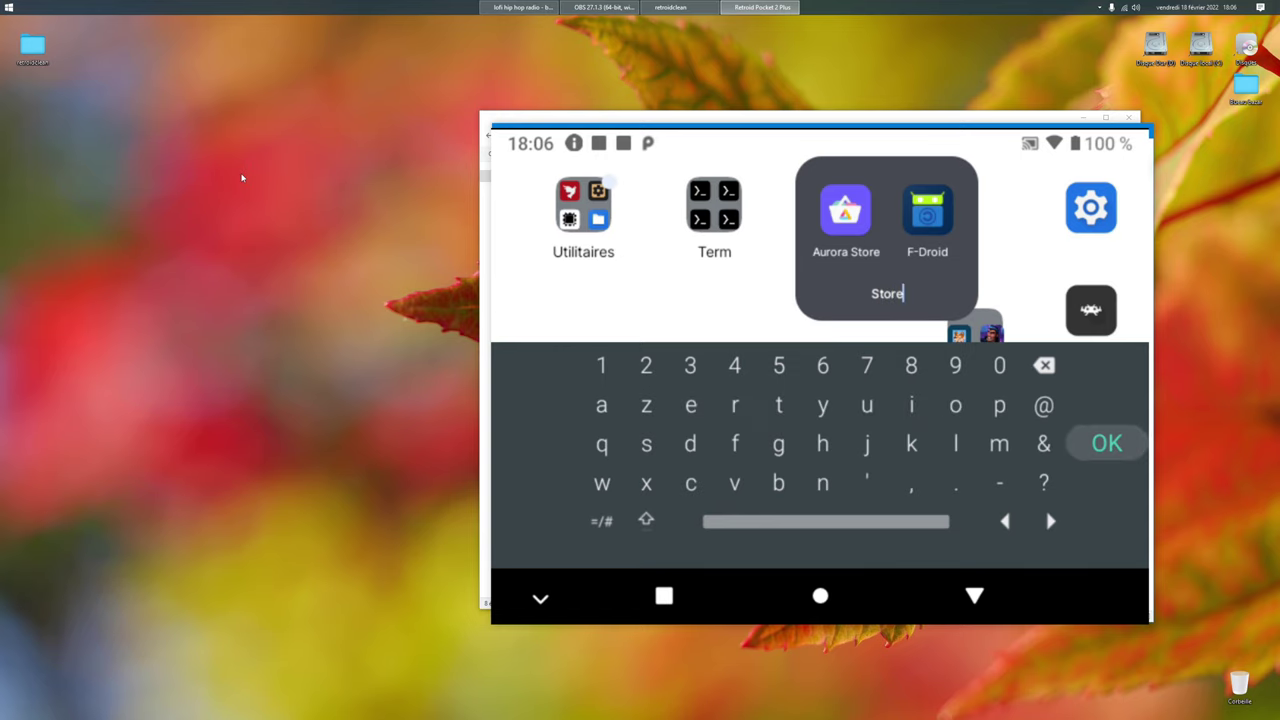
key("Return")
key("Escape")
Step: Name the home-screen folder containing FoxyLand 2 and RCR:DX "Jeux", then close the folder
key("Down")
key("Right")
key("Right")
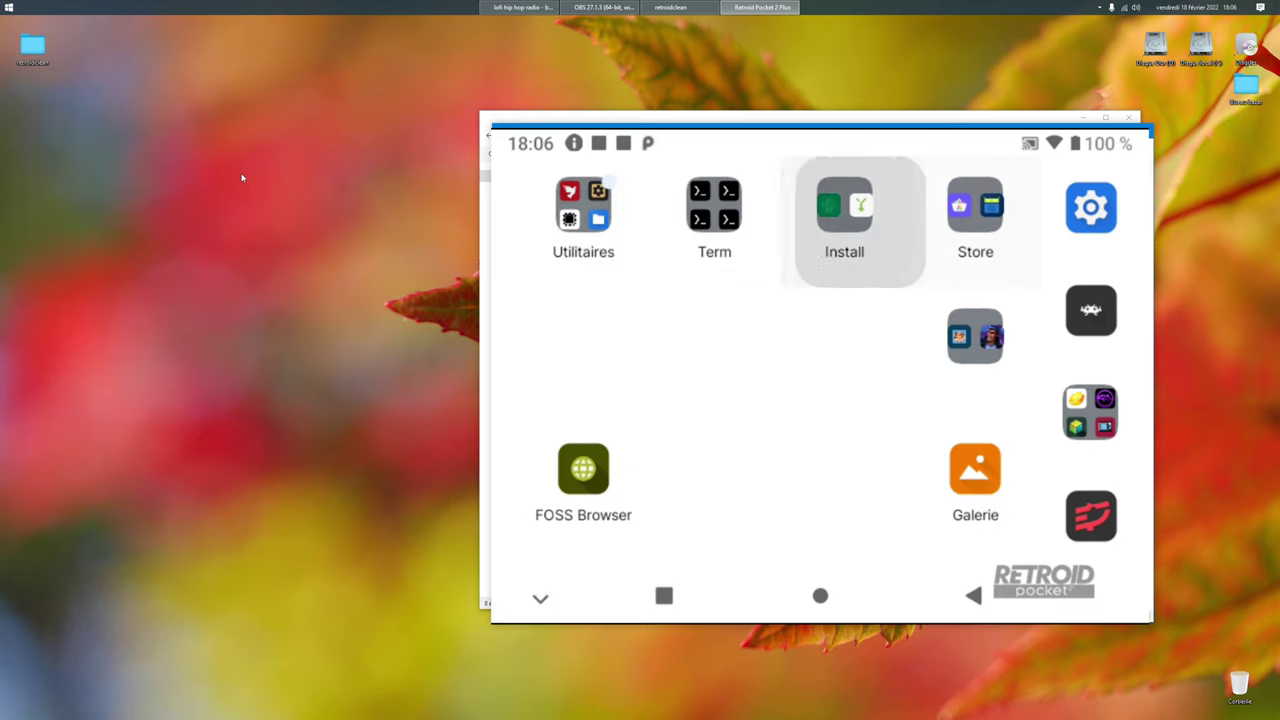
key("Right")
key("Down")
key("Return")
key("Down")
key("Return")
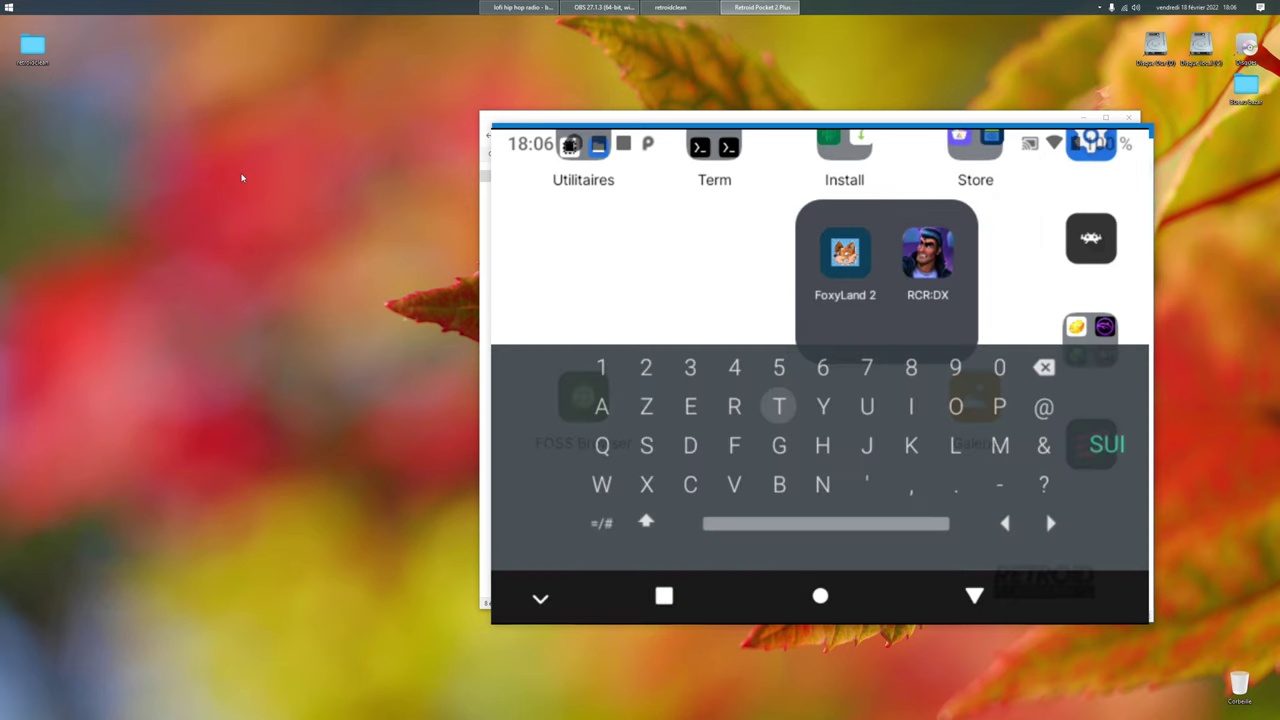
key("Down")
key("Right")
key("Right")
key("Return")
key("Left")
key("Left")
key("Left")
key("Left")
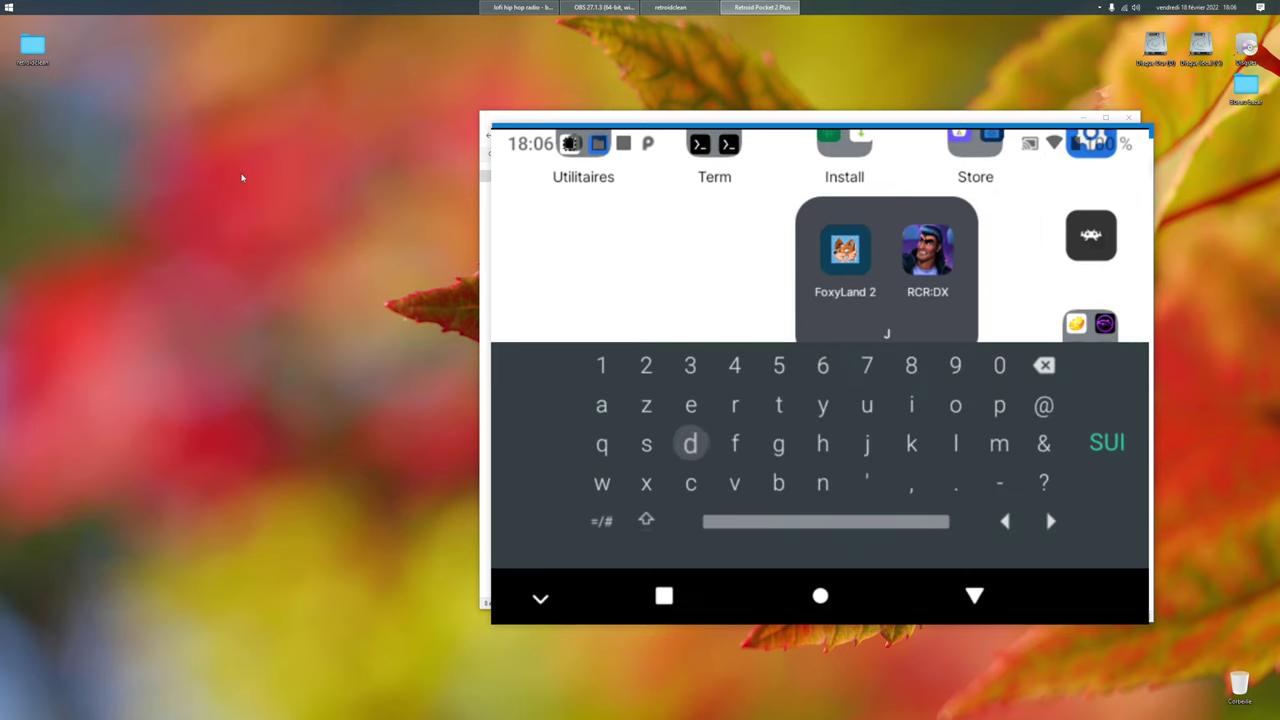
key("Up")
key("Return")
key("Right")
key("Right")
key("Right")
key("Right")
key("Return")
key("Left")
key("Left")
key("Left")
key("Left")
key("Down")
key("Down")
key("Return")
key("Right")
key("Right")
key("Right")
key("Right")
key("Right")
key("Right")
key("Right")
key("Right")
key("Up")
key("Right")
key("Right")
key("Return")
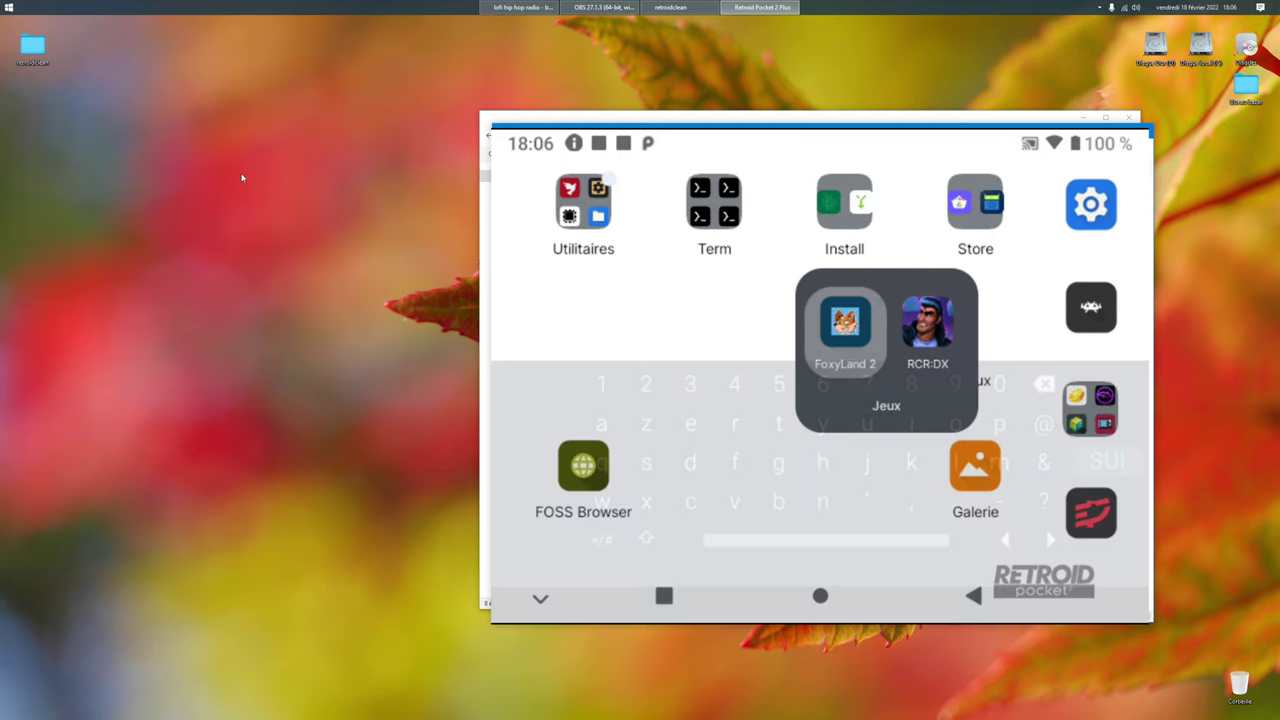
key("Escape")
Step: Open the Android settings from the home screen and enter the Système section
key("Down")
key("Left")
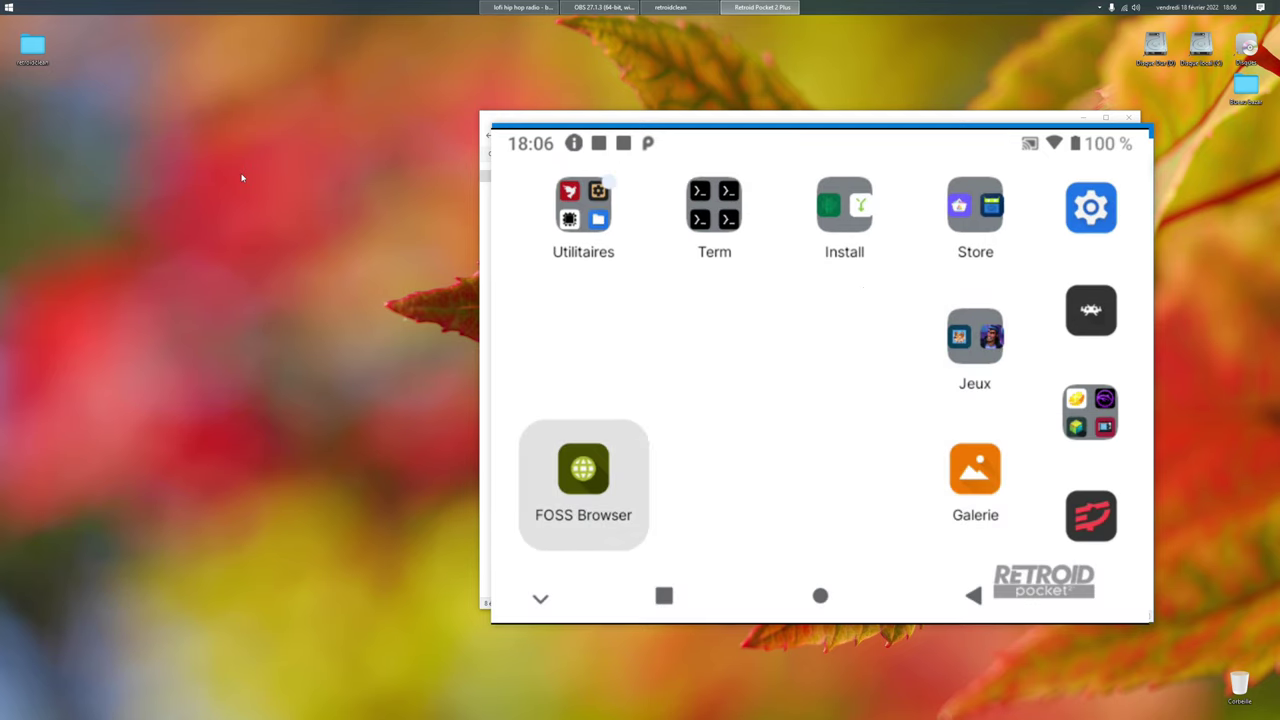
key("Up")
key("Right")
key("Right")
key("Right")
key("Right")
key("Return")
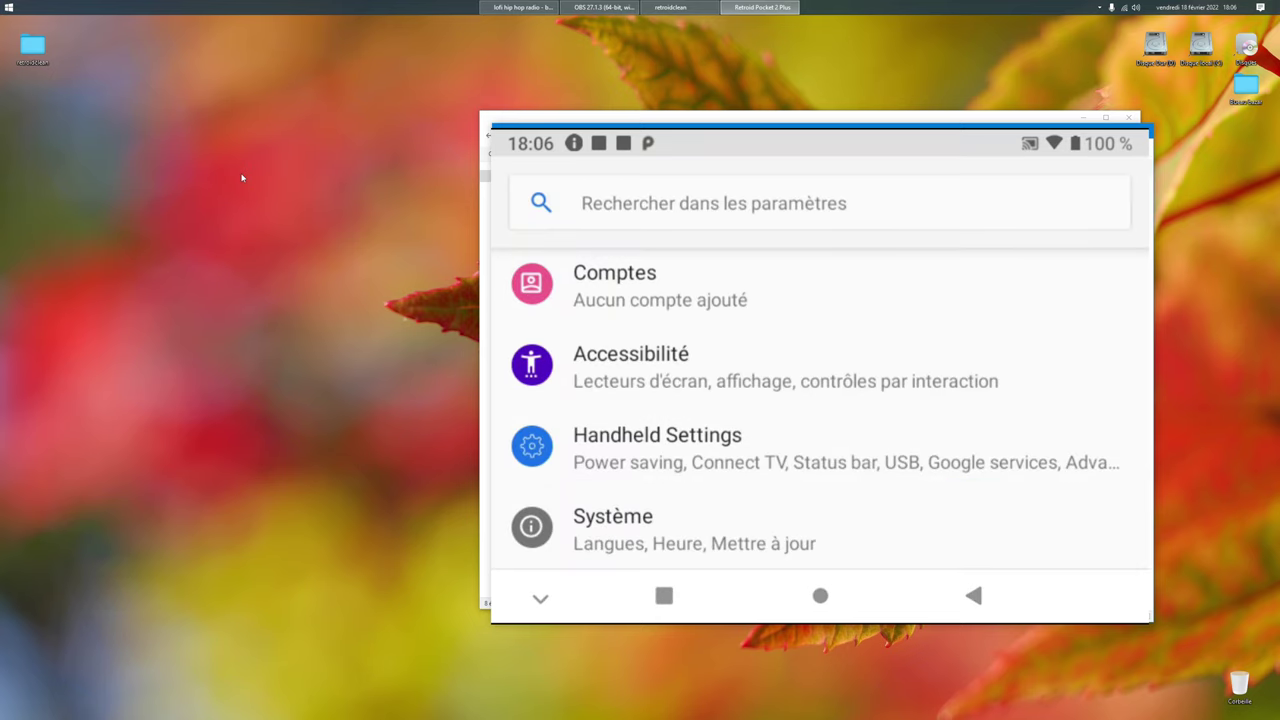
key("Return")
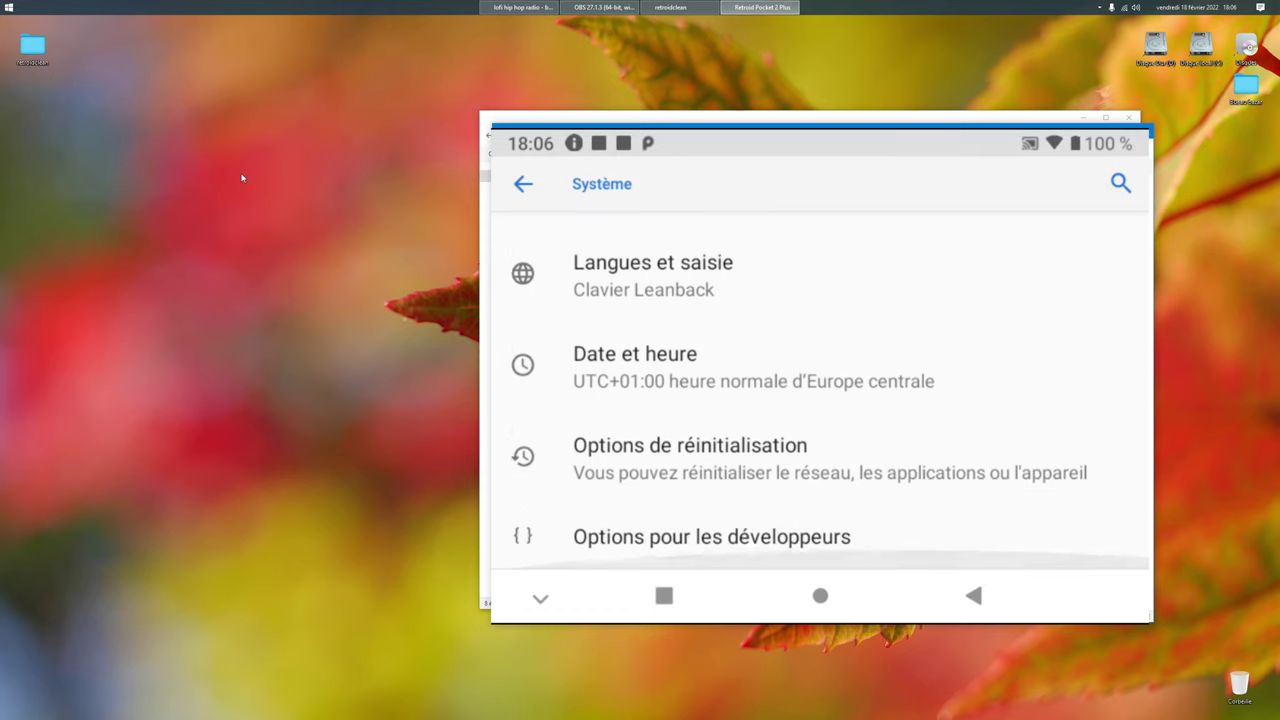
Step: Open the developer options, add the 1 x 1 Sui shortcut to the home screen and return there
key("Up")
key("Return")
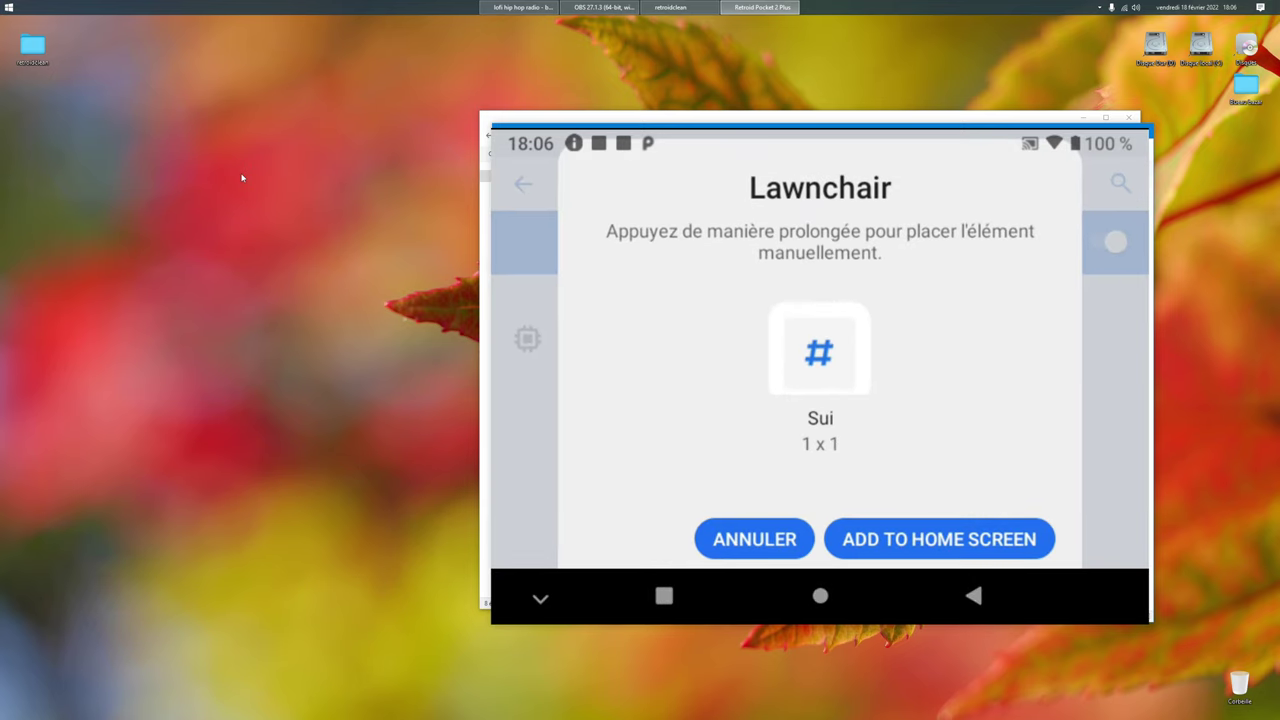
key("Return")
key("Home")
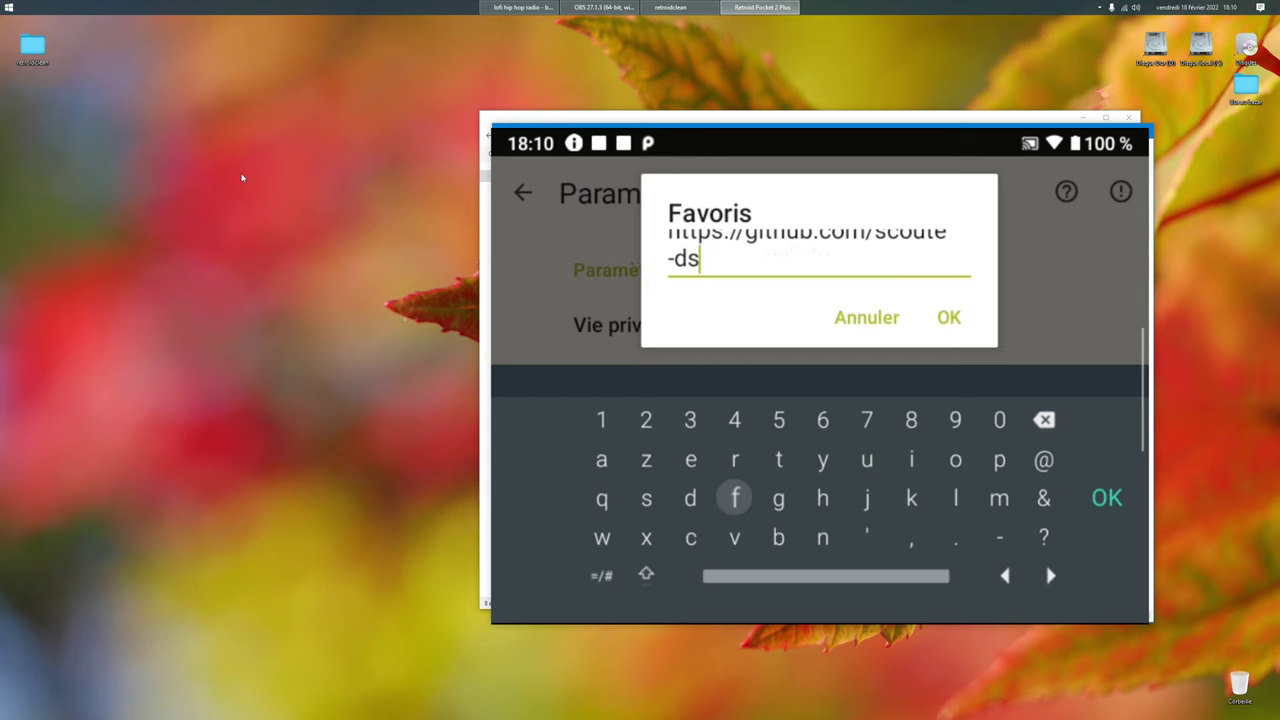
Step: Clear the existing GitHub address from the Favoris field
key("BackSpace")
key("BackSpace")
key("BackSpace")
key("BackSpace")
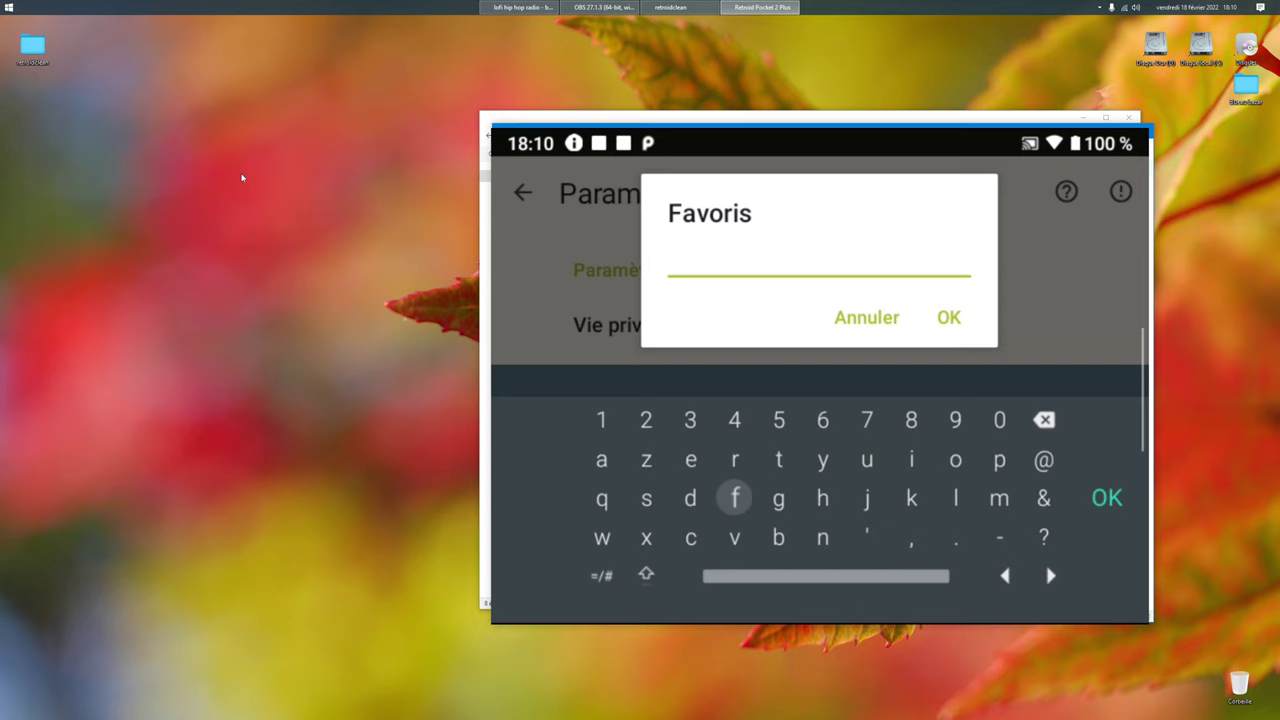
Step: Enter "startpage." as the beginning of the new address in the Favoris field
key("Down")
key("Left")
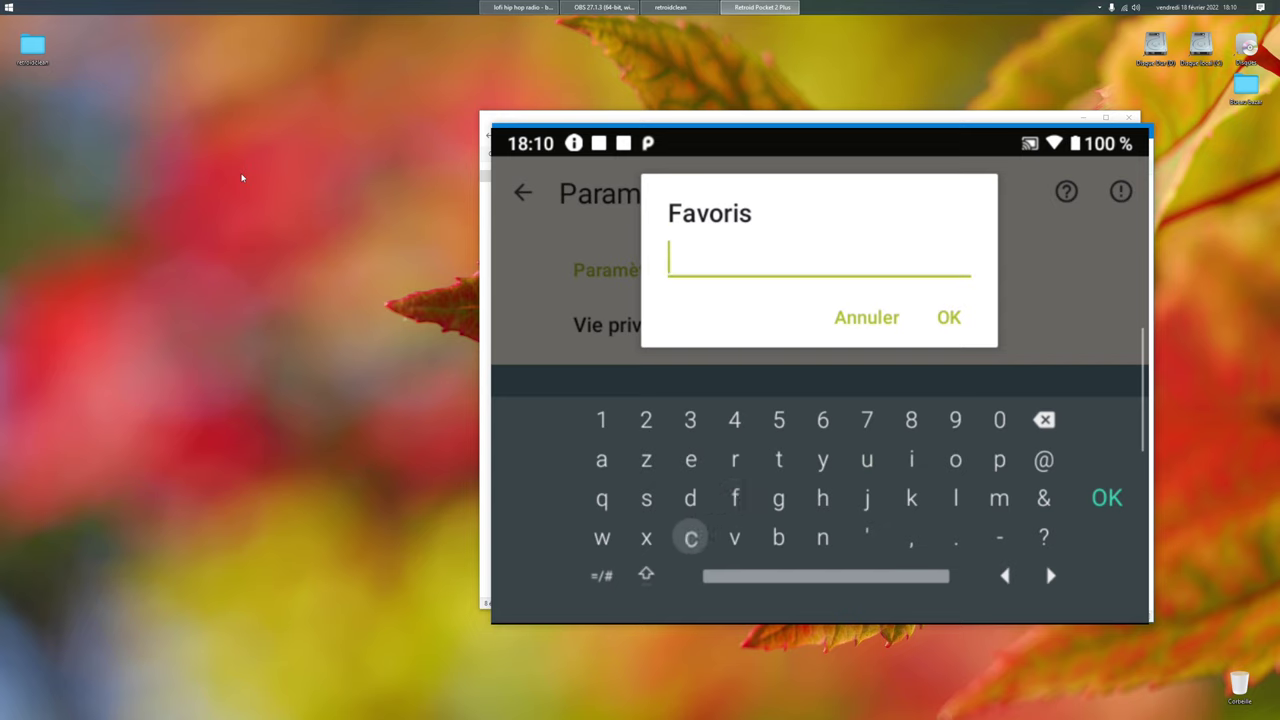
key("Left")
key("Right")
key("Right")
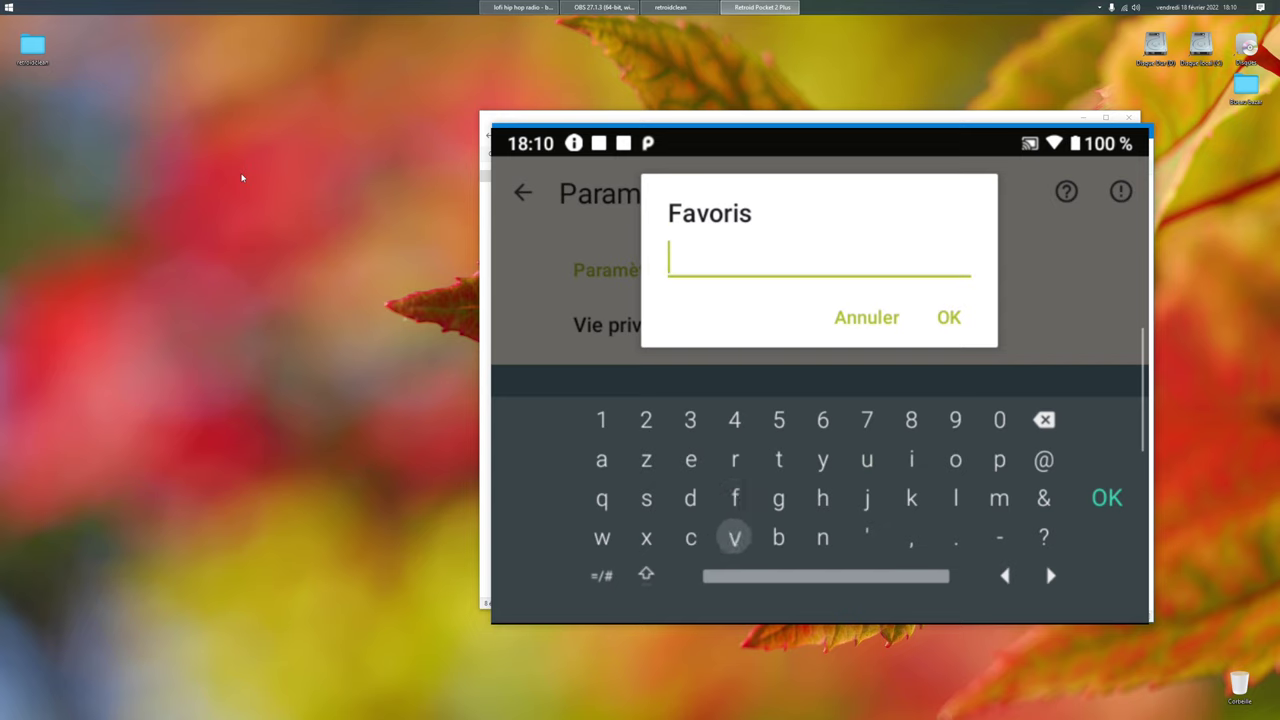
key("Left")
key("Up")
key("Down")
key("Left")
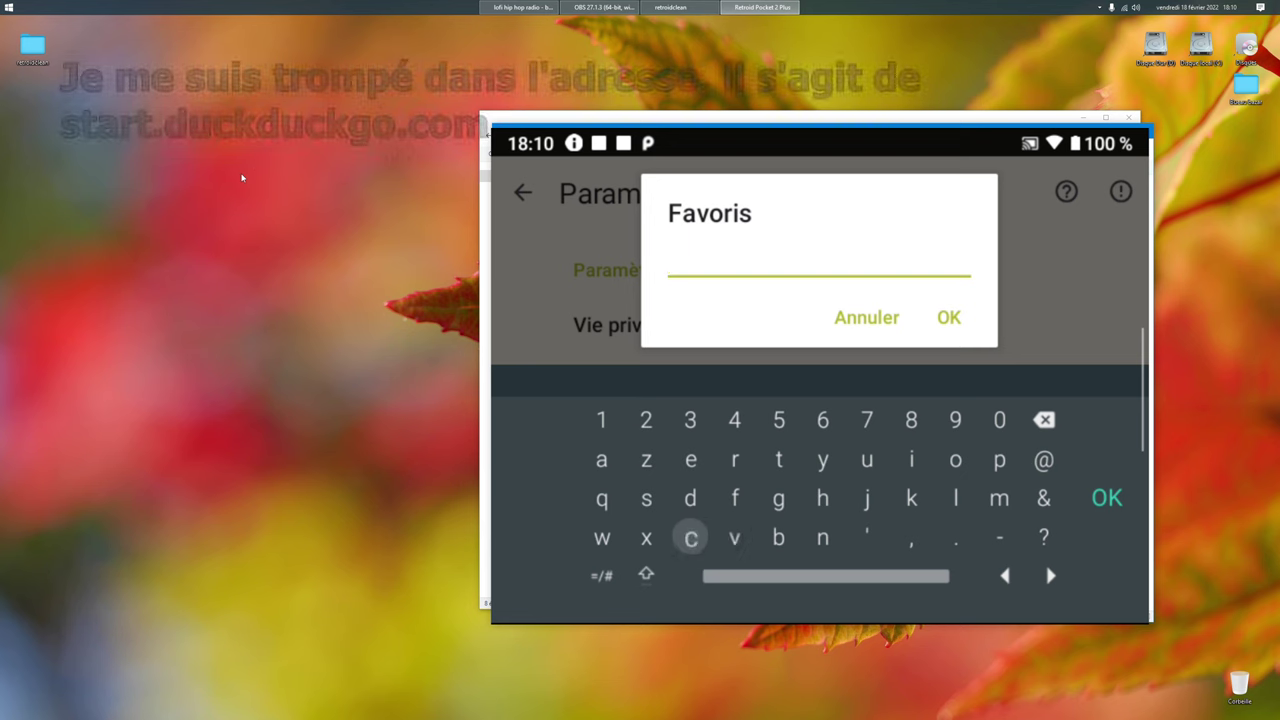
key("Up")
key("Right")
key("Left")
key("Left")
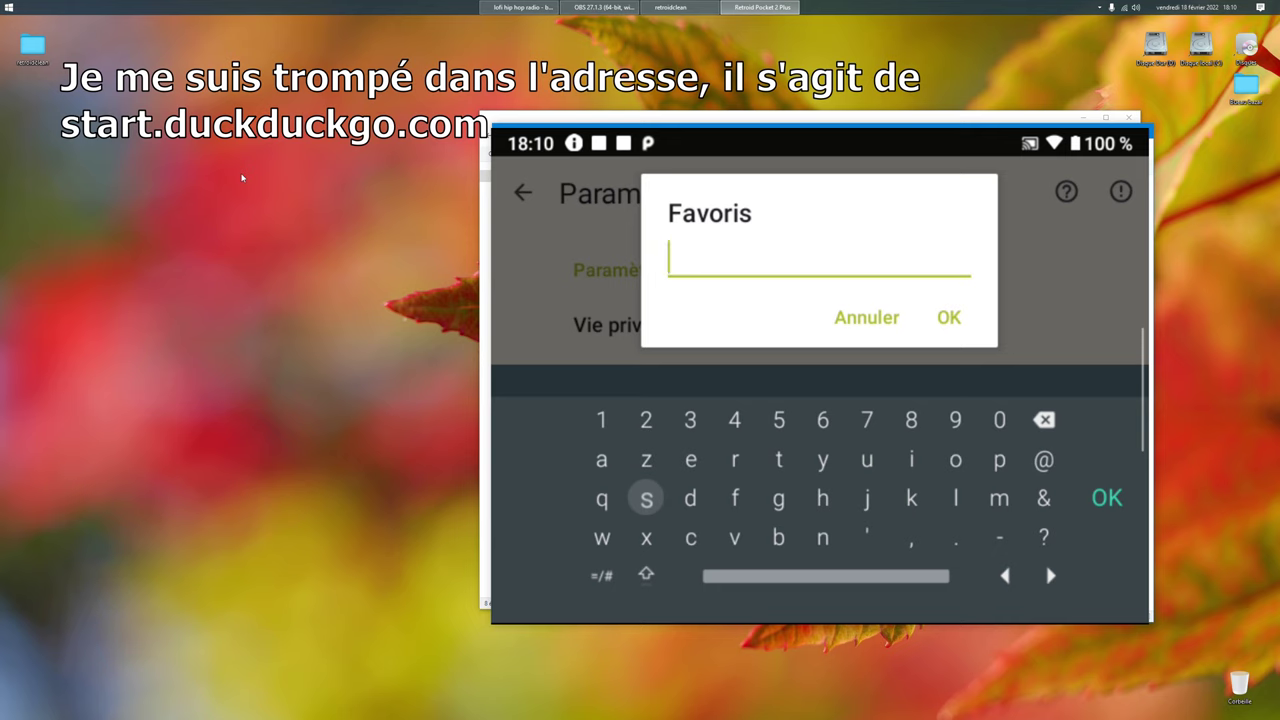
key("Return")
key("Right")
key("Right")
key("Right")
key("Up")
key("Return")
key("Left")
key("Left")
key("Left")
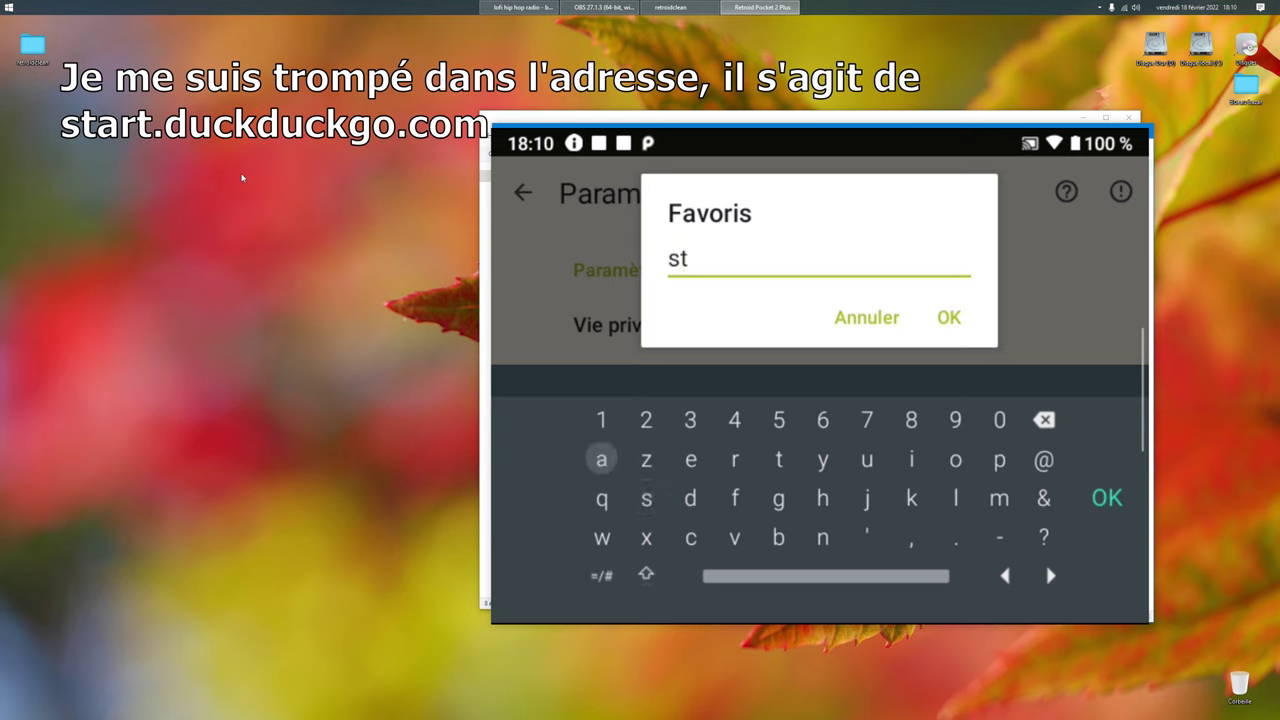
key("Return")
key("Right")
key("Right")
key("Right")
key("Return")
key("Right")
key("Return")
key("Right")
key("Right")
key("Right")
key("Right")
key("Right")
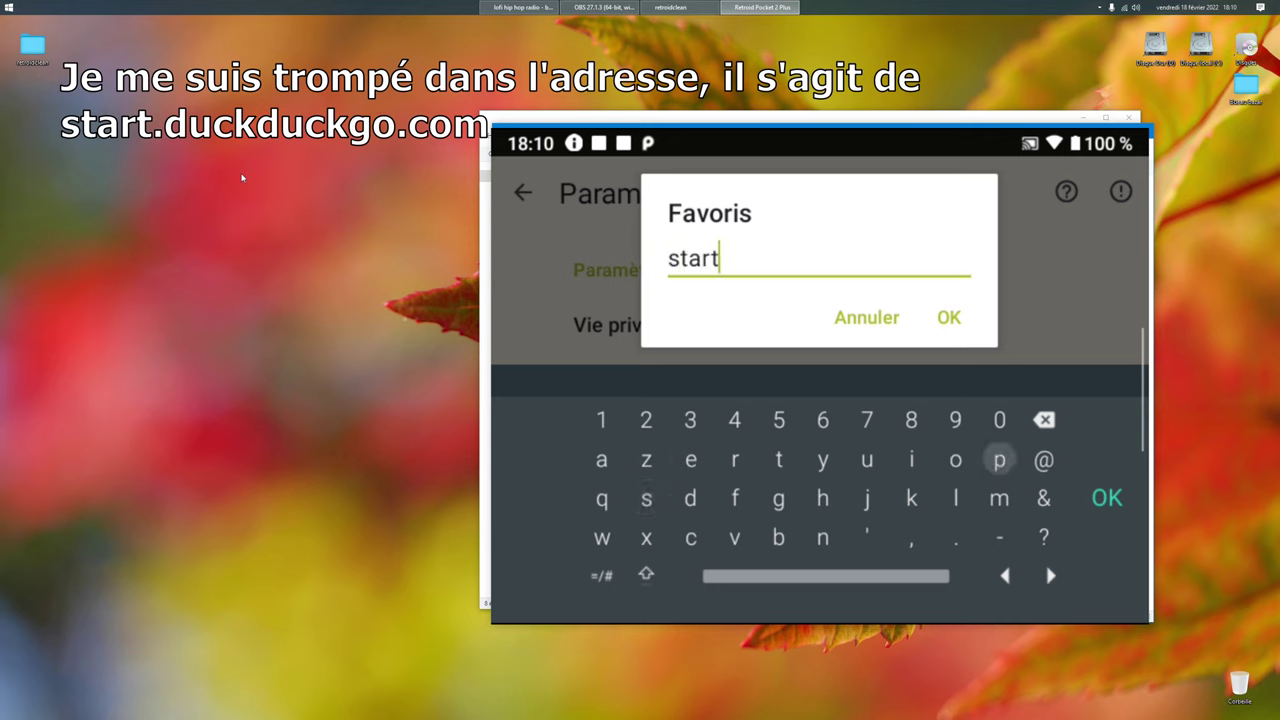
key("Return")
key("Left")
key("Left")
key("Left")
key("Left")
key("Left")
key("Left")
key("Left")
key("Left")
key("Left")
key("Return")
key("Right")
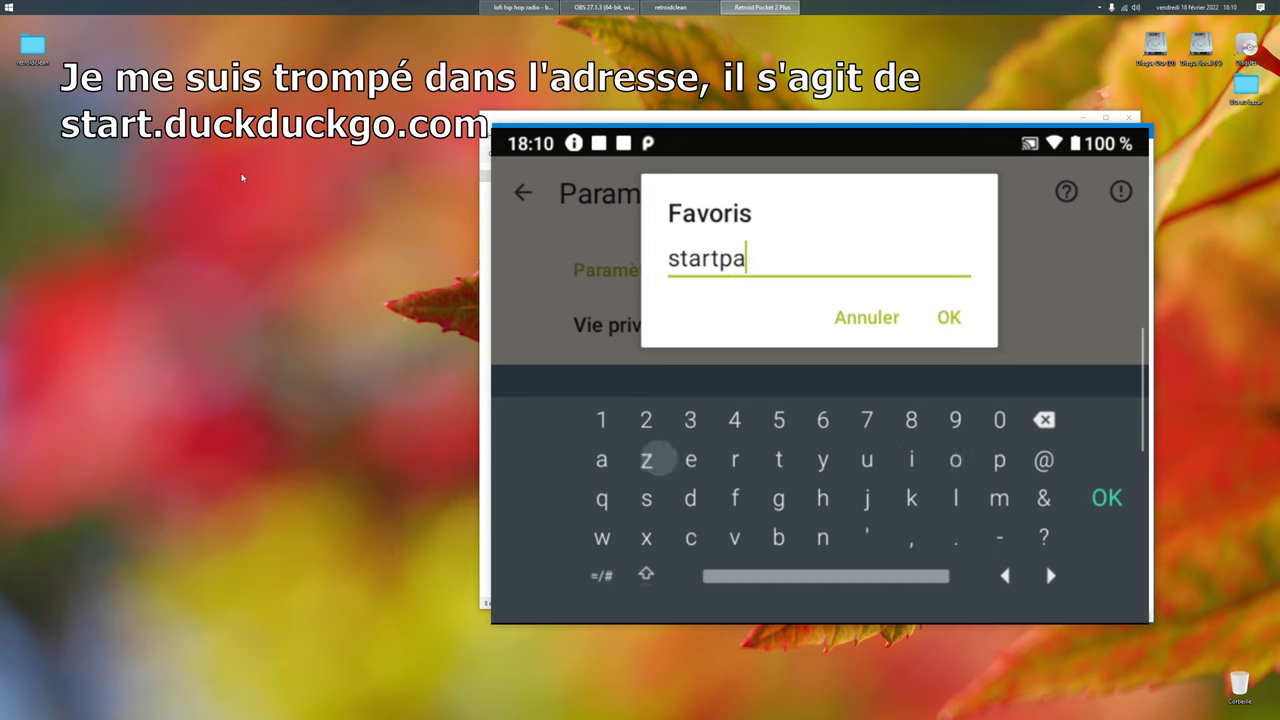
key("Right")
key("Right")
key("Right")
key("Down")
key("Return")
key("Left")
key("Left")
key("Up")
key("Return")
key("Down")
key("Down")
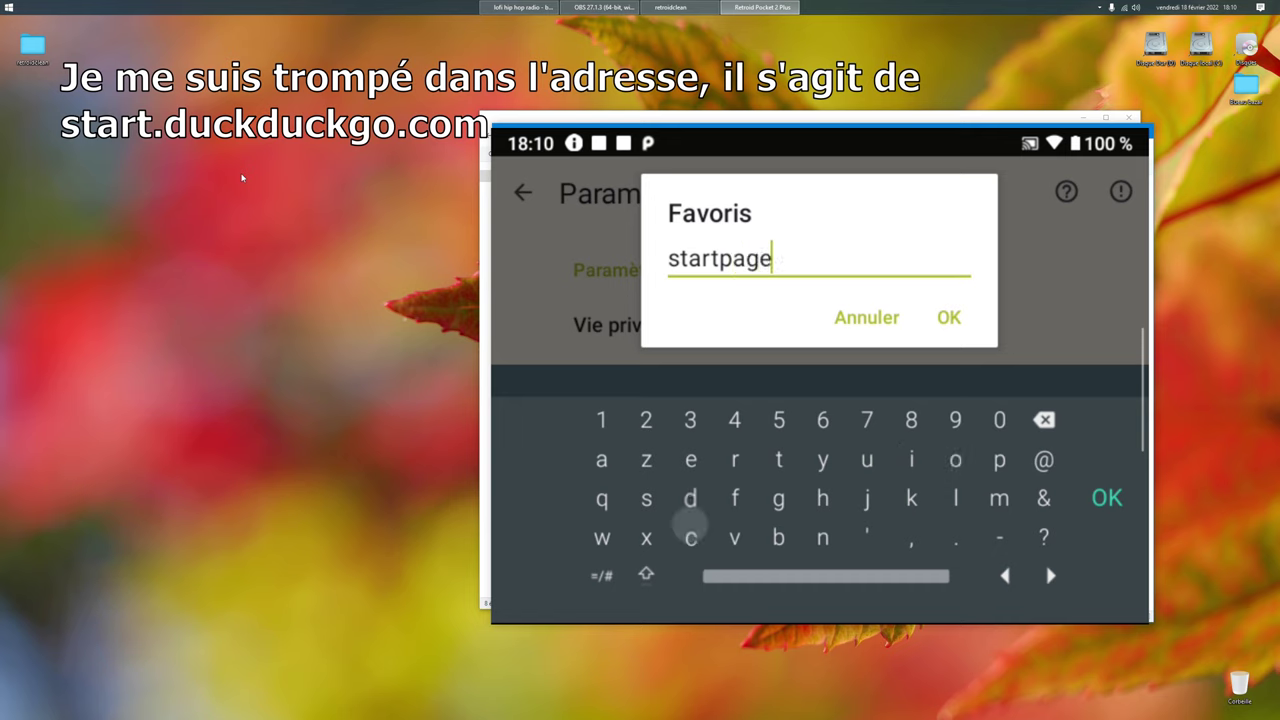
key("Right")
key("Right")
key("Right")
key("Right")
key("Right")
key("Right")
key("Return")
Step: Continue the Favoris address with the domain name "duckduckgo"
key("Left")
key("Left")
key("Left")
key("Left")
key("Left")
key("Left")
key("Up")
key("Return")
key("Right")
key("Right")
key("Right")
key("Right")
key("Up")
key("Return")
key("Left")
key("Left")
key("Left")
key("Down")
key("Left")
key("Return")
key("Right")
key("Right")
key("Up")
key("Right")
key("Right")
key("Right")
key("Return")
key("Left")
key("Left")
key("Left")
key("Left")
key("Left")
key("Left")
key("Return")
key("Right")
key("Right")
key("Right")
key("Right")
key("Right")
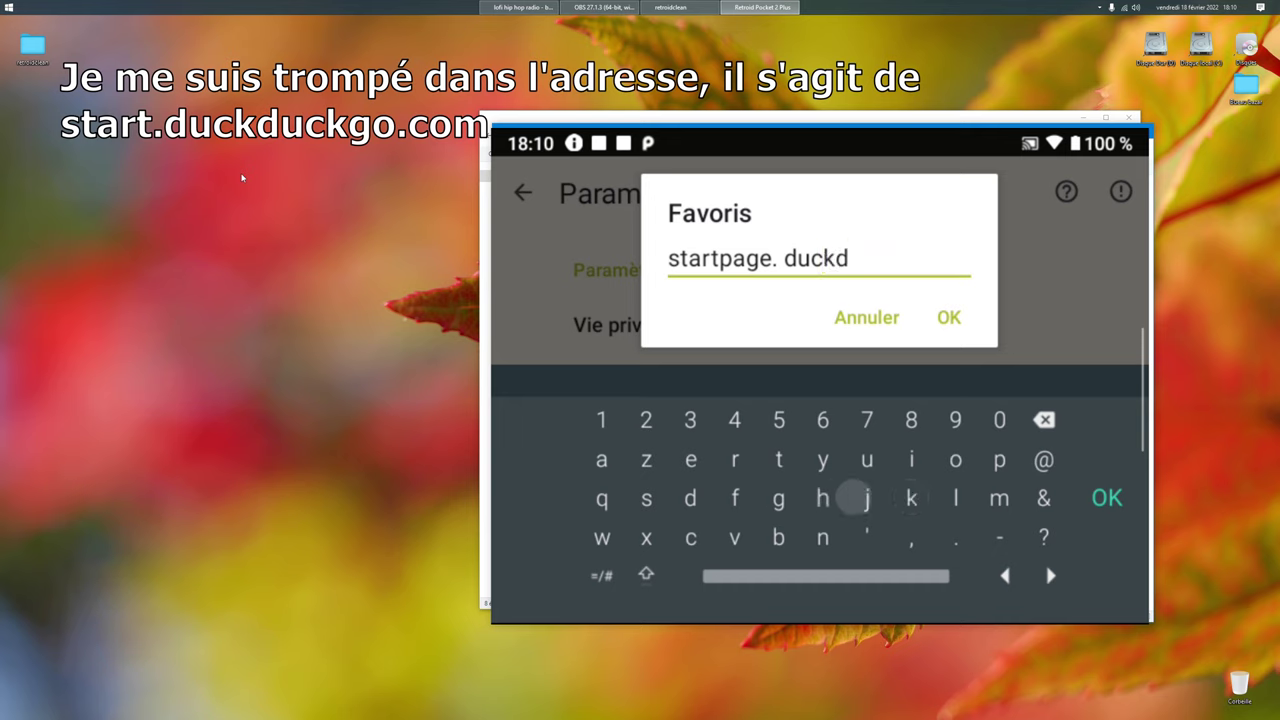
key("Right")
key("Up")
key("Left")
key("Return")
key("Left")
key("Left")
key("Left")
key("Down")
key("Left")
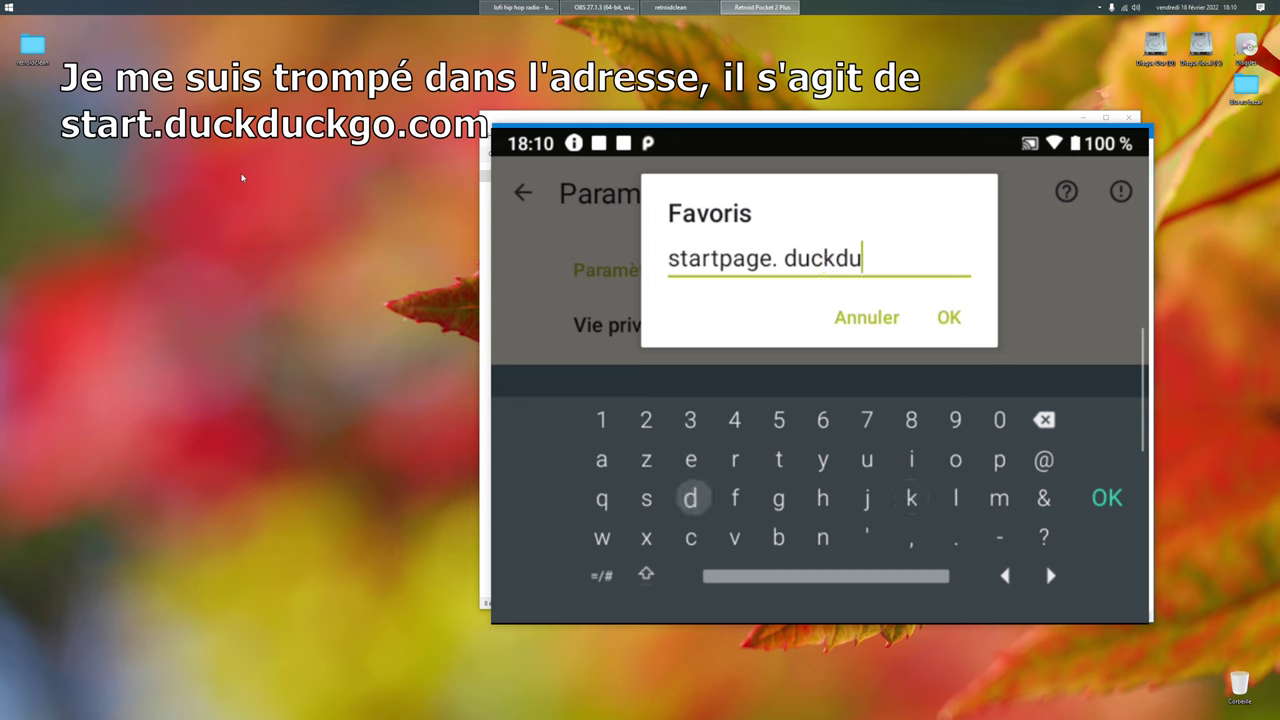
key("Down")
key("Return")
key("Up")
key("Right")
key("Right")
key("Right")
key("Right")
key("Right")
key("Return")
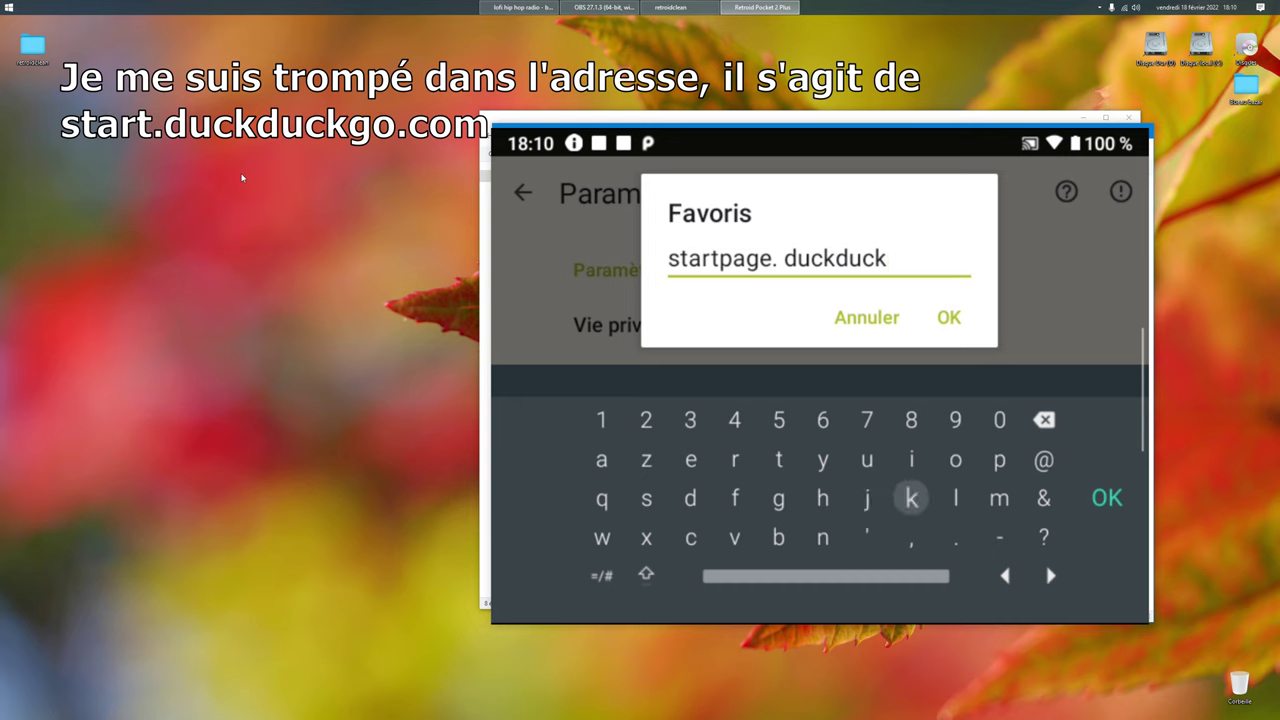
key("Left")
key("Left")
key("Left")
key("Return")
key("Right")
key("Right")
key("Right")
key("Up")
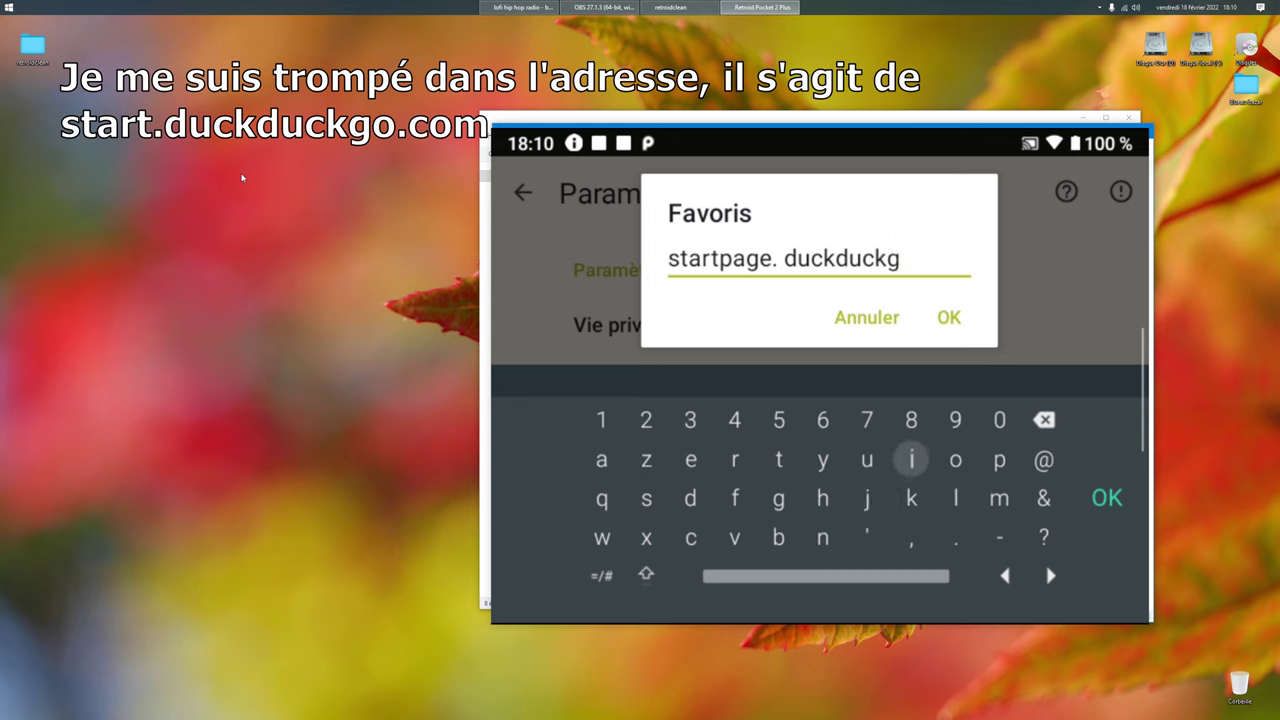
key("Up")
key("Right")
key("Down")
key("Return")
Step: Complete the Favoris address by adding "o.com" after "duckduckg"
key("Down")
key("Down")
key("Return")
key("Left")
key("Left")
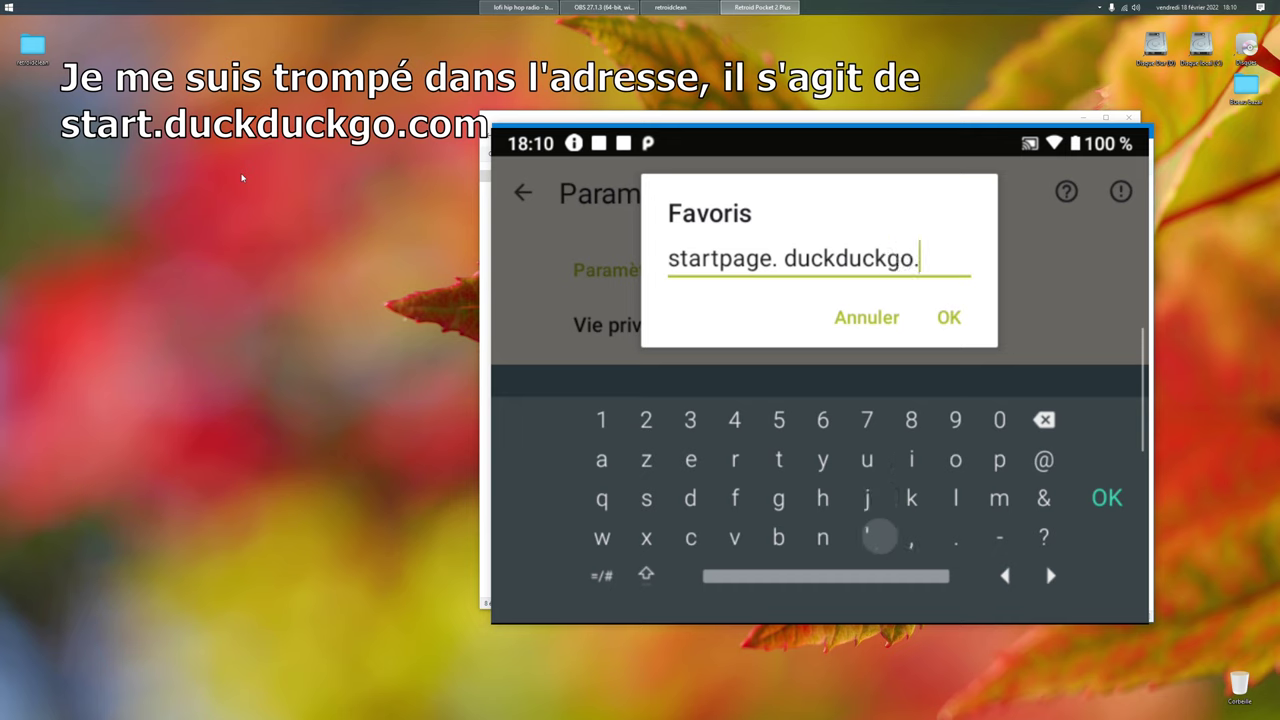
key("Left")
key("Left")
key("Left")
key("Left")
key("Return")
key("Right")
key("Right")
key("Up")
key("Right")
key("Right")
key("Up")
key("Right")
key("Right")
key("Return")
key("Down")
key("Right")
key("Return")
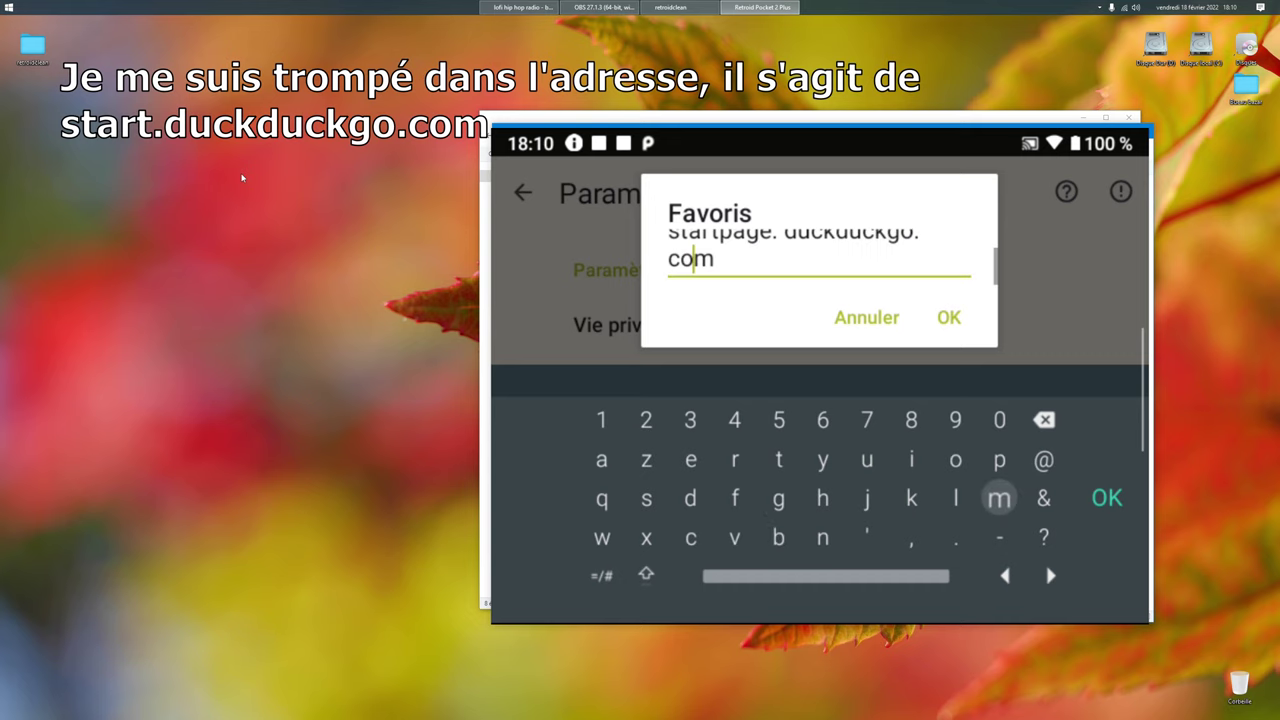
Step: Remove the space before "duckduckgo" and confirm startpage.duckduckgo.com as the Favoris address
key("BackSpace")
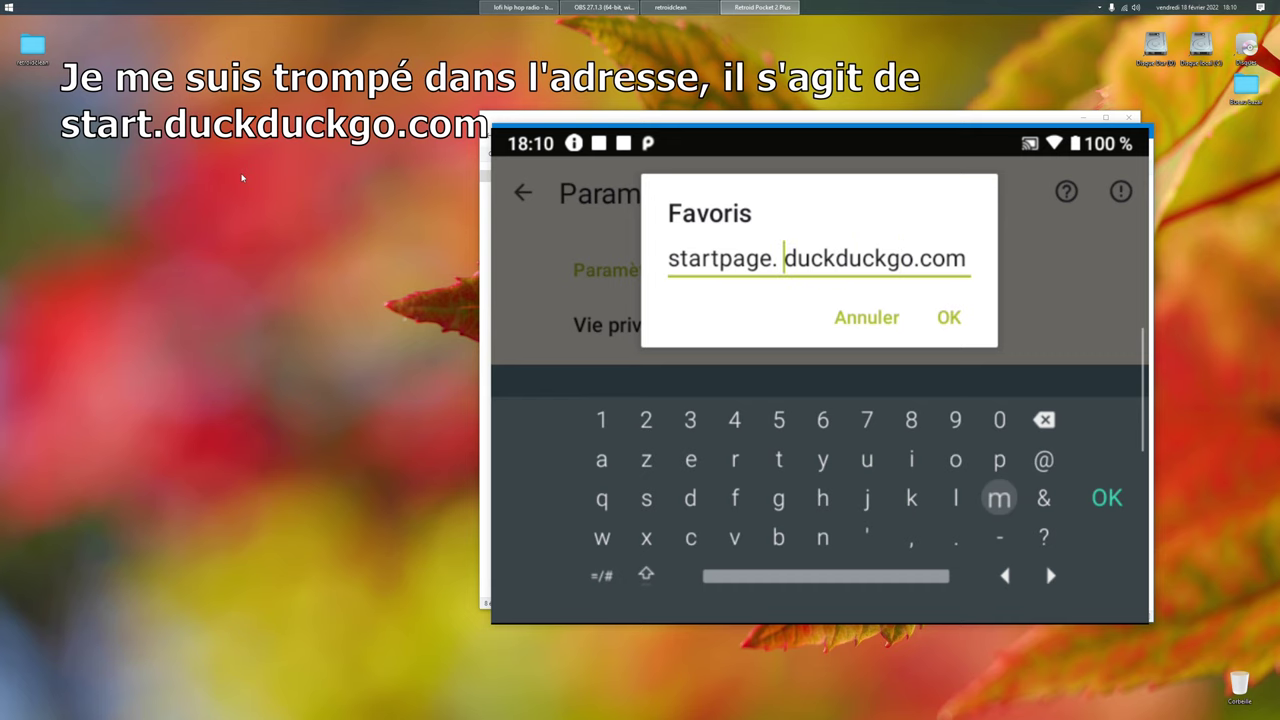
key("BackSpace")
key("Right")
key("Right")
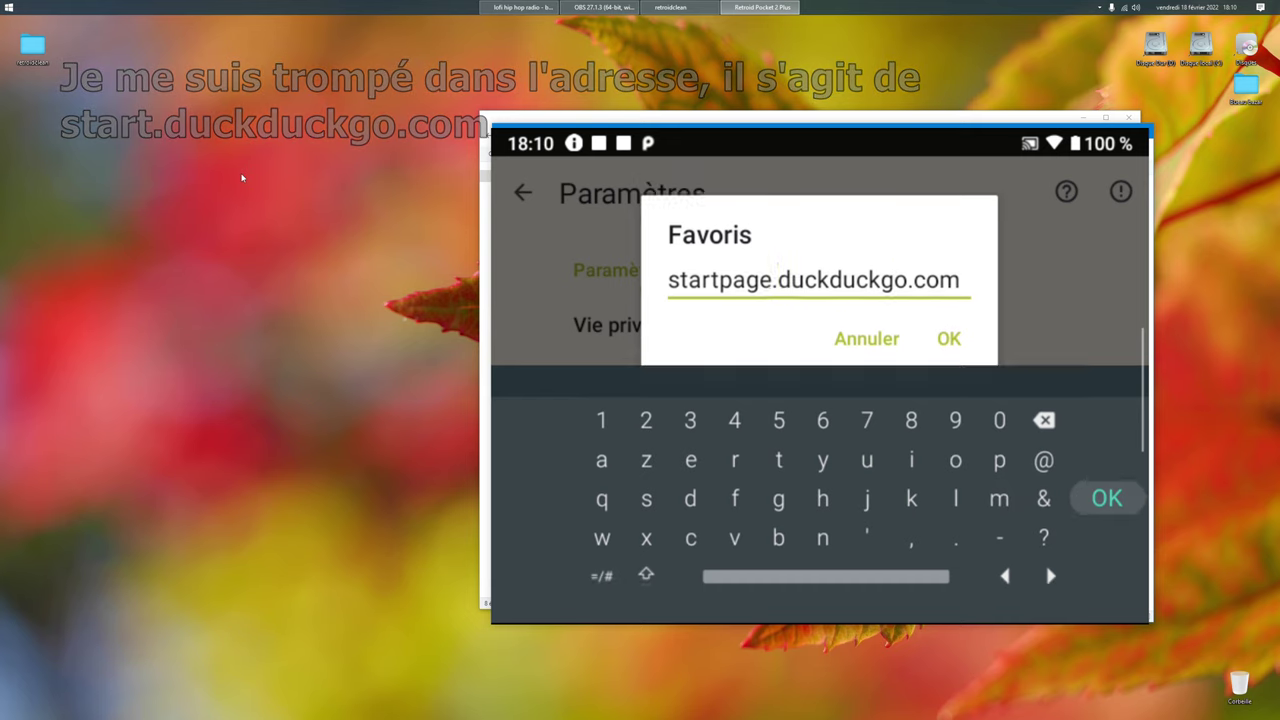
key("Return")
key("Down")
key("Return")
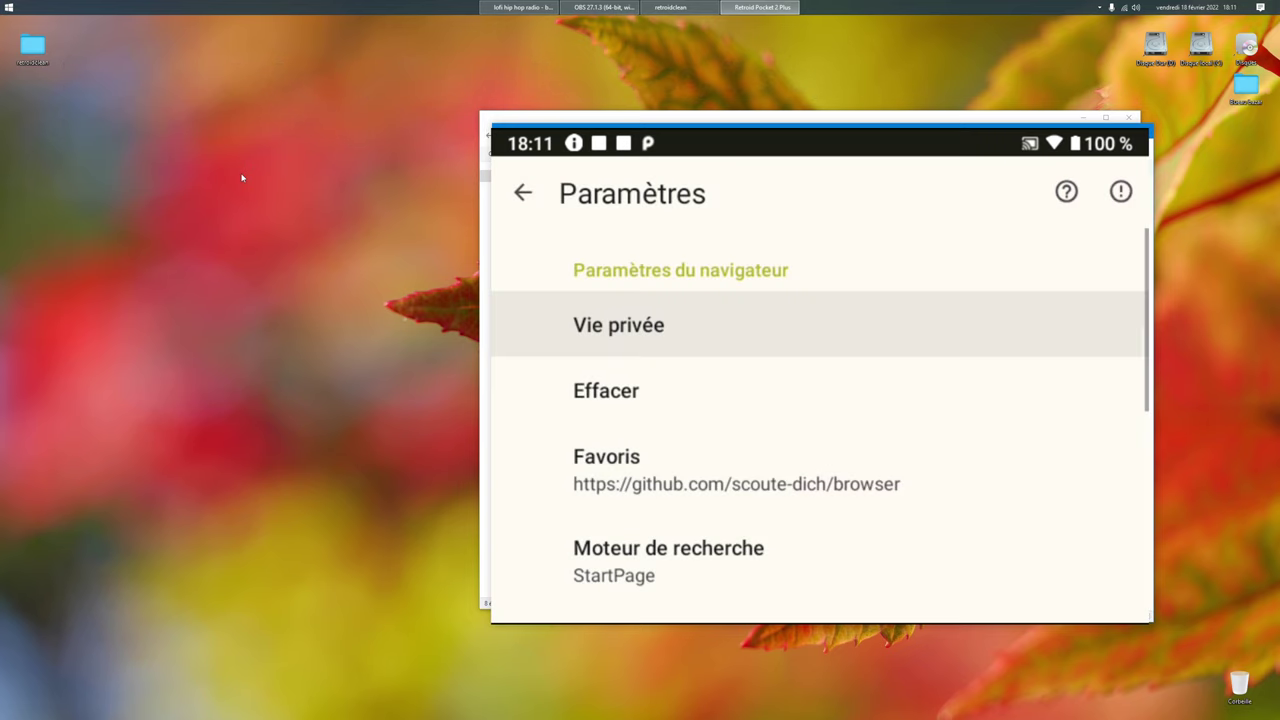
Step: Set the browser's search engine to DuckDuckGo
key("Down")
key("Down")
key("Down")
key("Down")
key("Down")
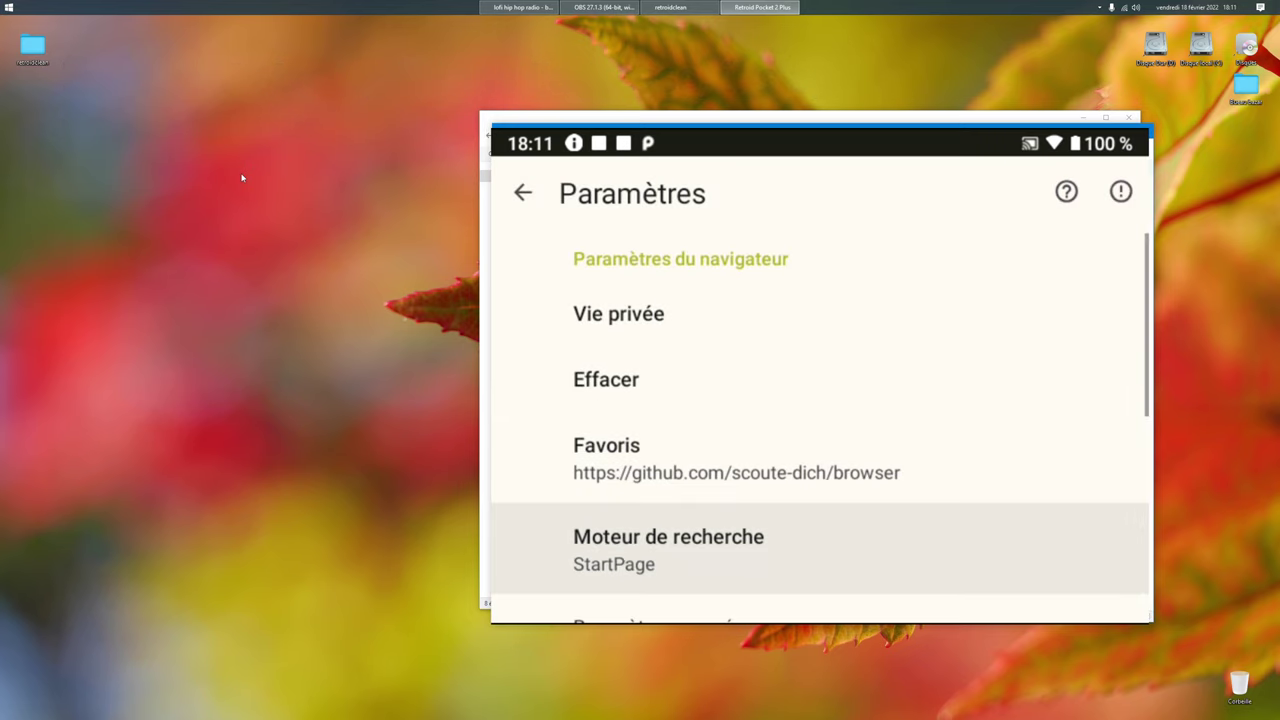
key("Up")
key("Up")
key("Return")
key("Down")
key("Down")
key("Down")
key("Down")
key("Return")
Step: Set the browser theme to Vue nocturne in the Comportement/UI settings
key("Down")
key("Down")
key("Up")
key("Down")
key("Return")
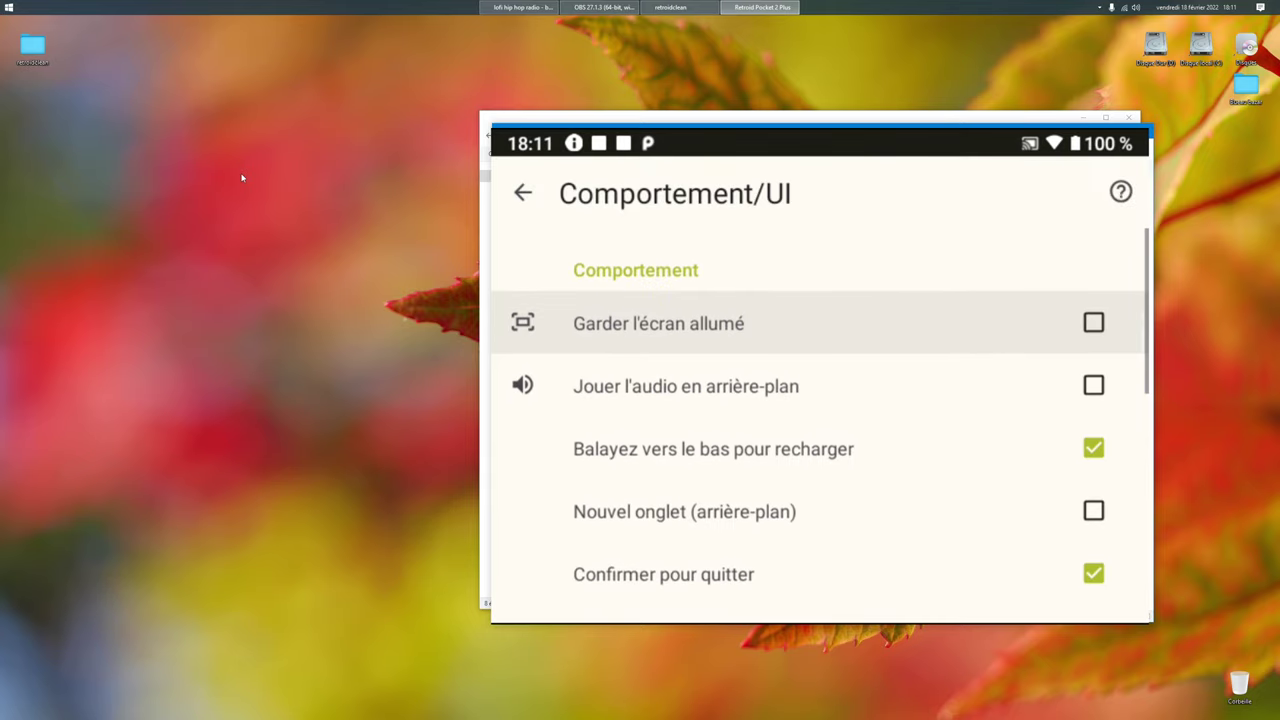
key("Down")
key("Down")
key("Down")
key("Down")
key("Down")
key("Down")
key("Down")
key("Down")
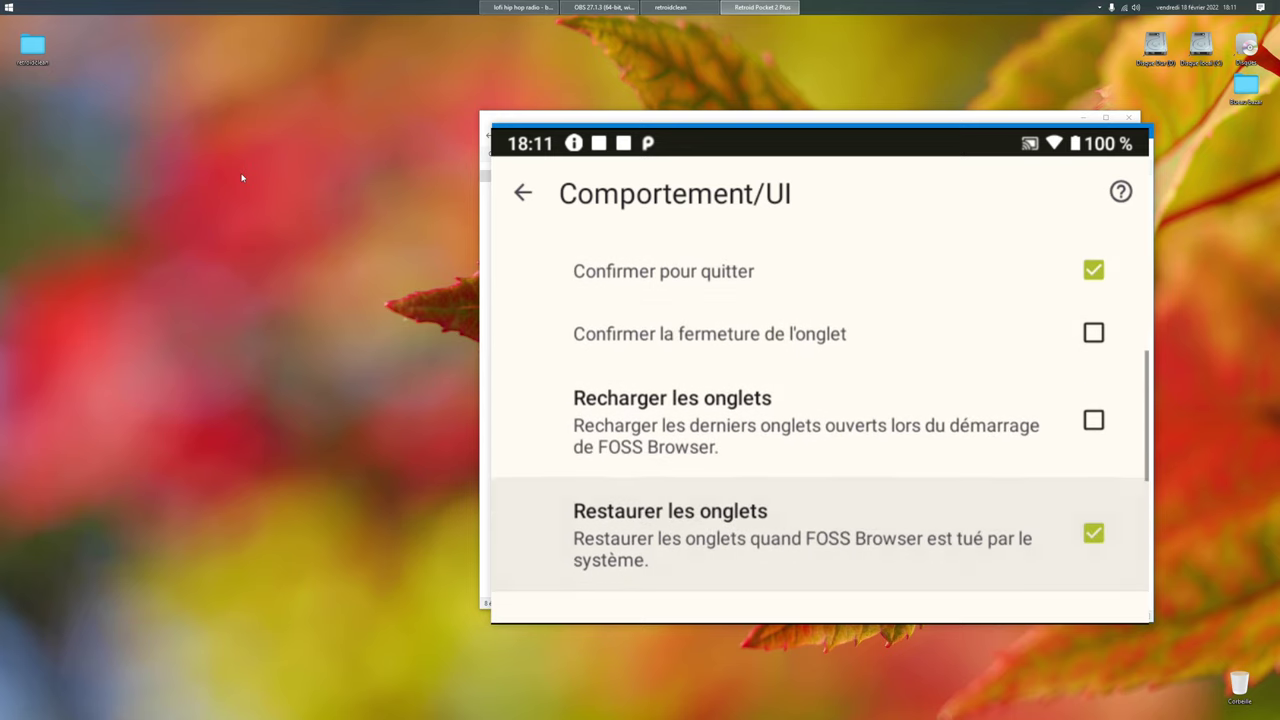
key("Down")
key("Down")
key("Down")
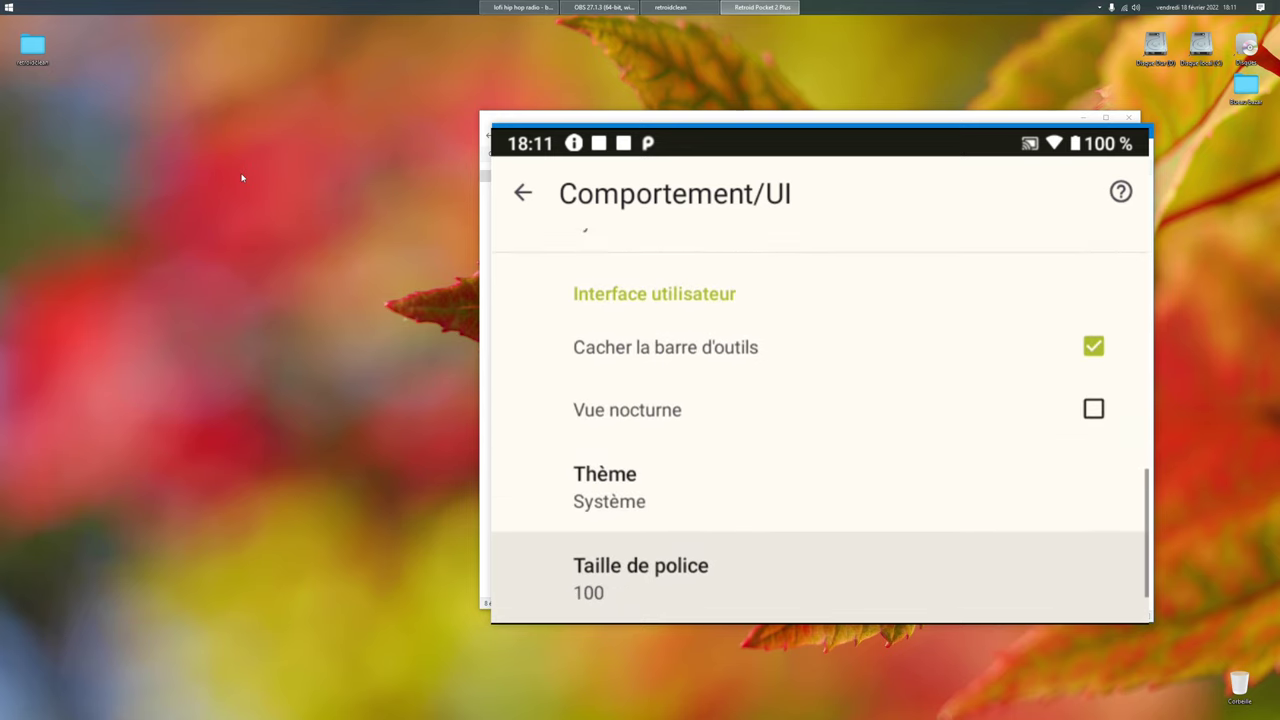
key("Up")
key("Return")
key("Down")
key("Down")
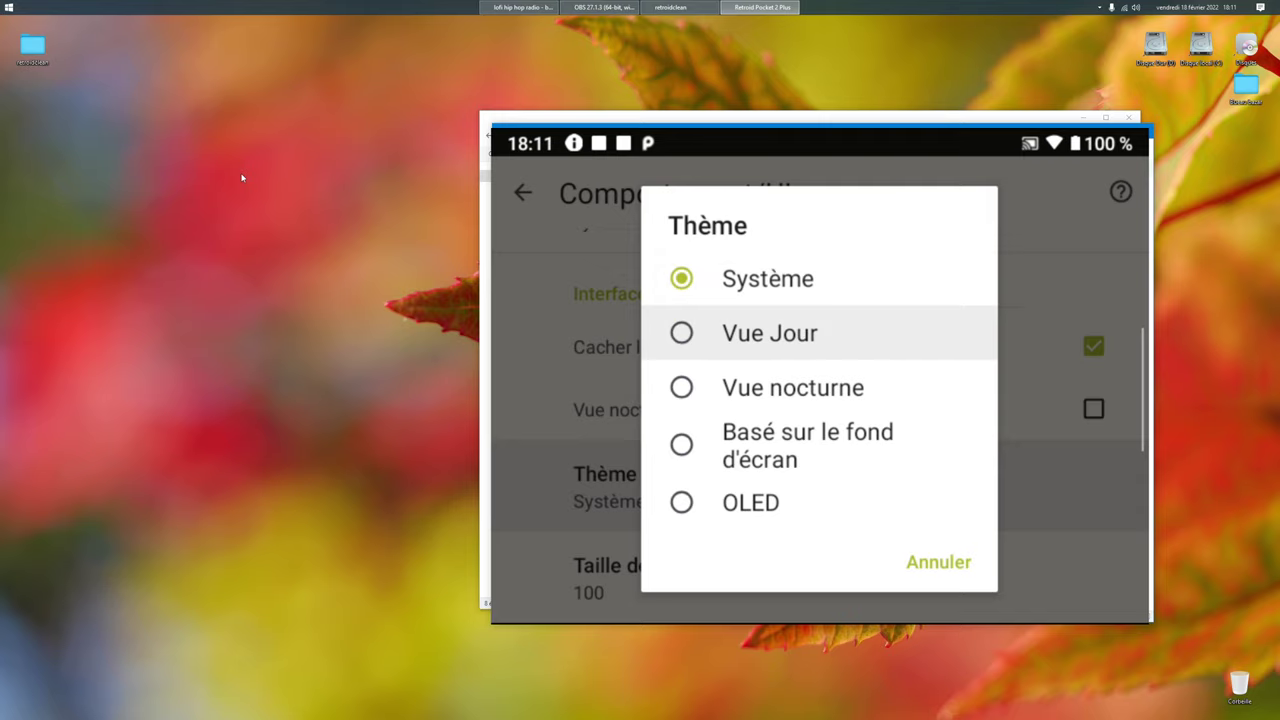
key("Down")
key("Up")
key("Return")
Step: Leave the Comportement/UI page and the browser settings to return to the browser
key("Down")
key("Down")
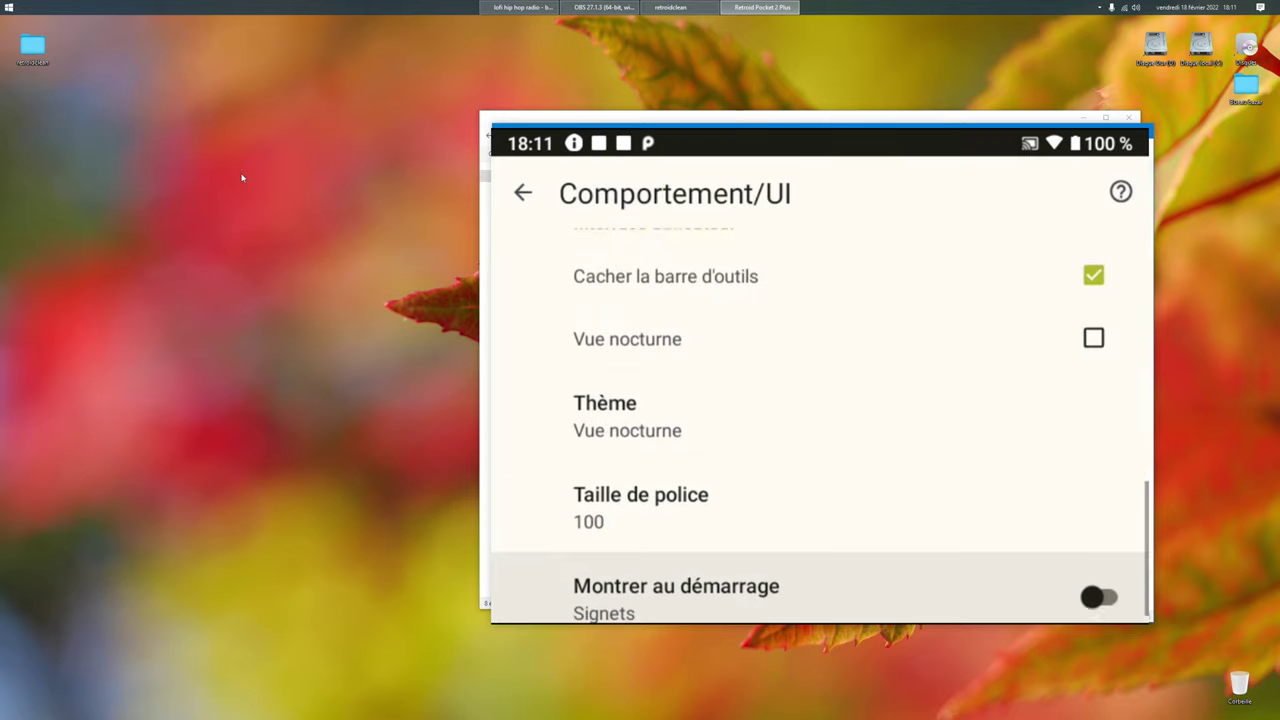
key("Escape")
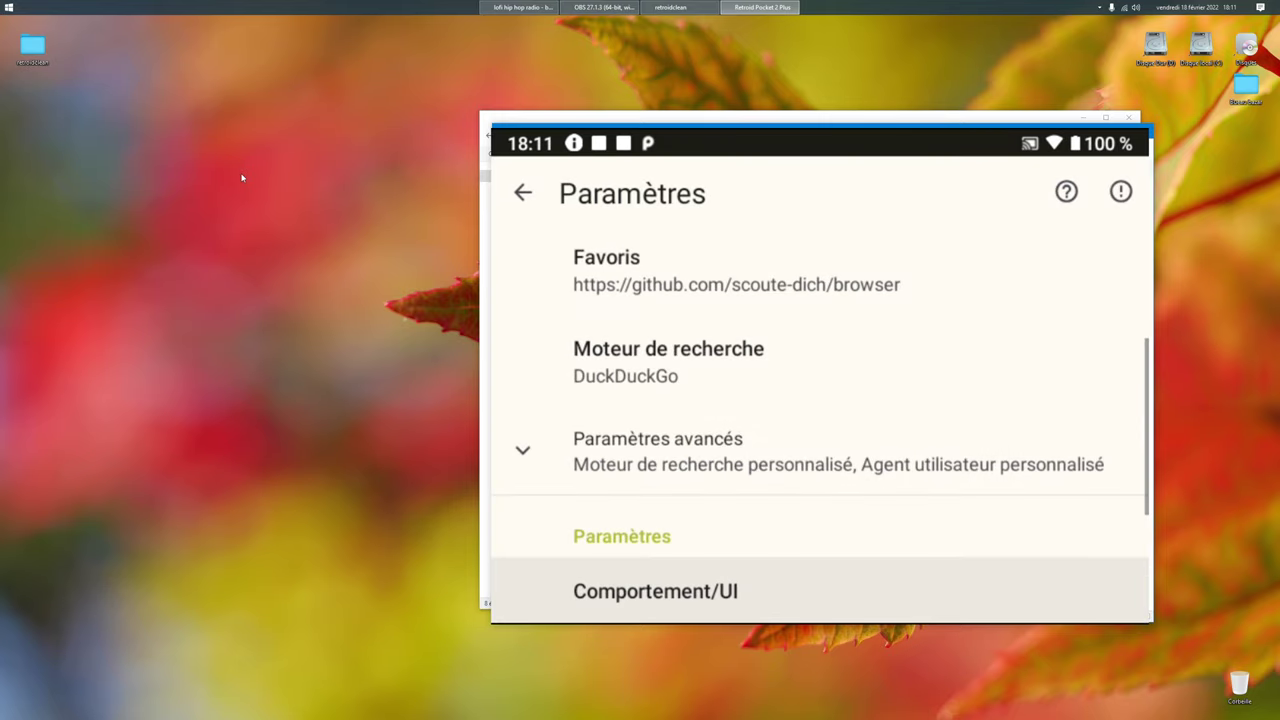
key("Escape")
key("Return")
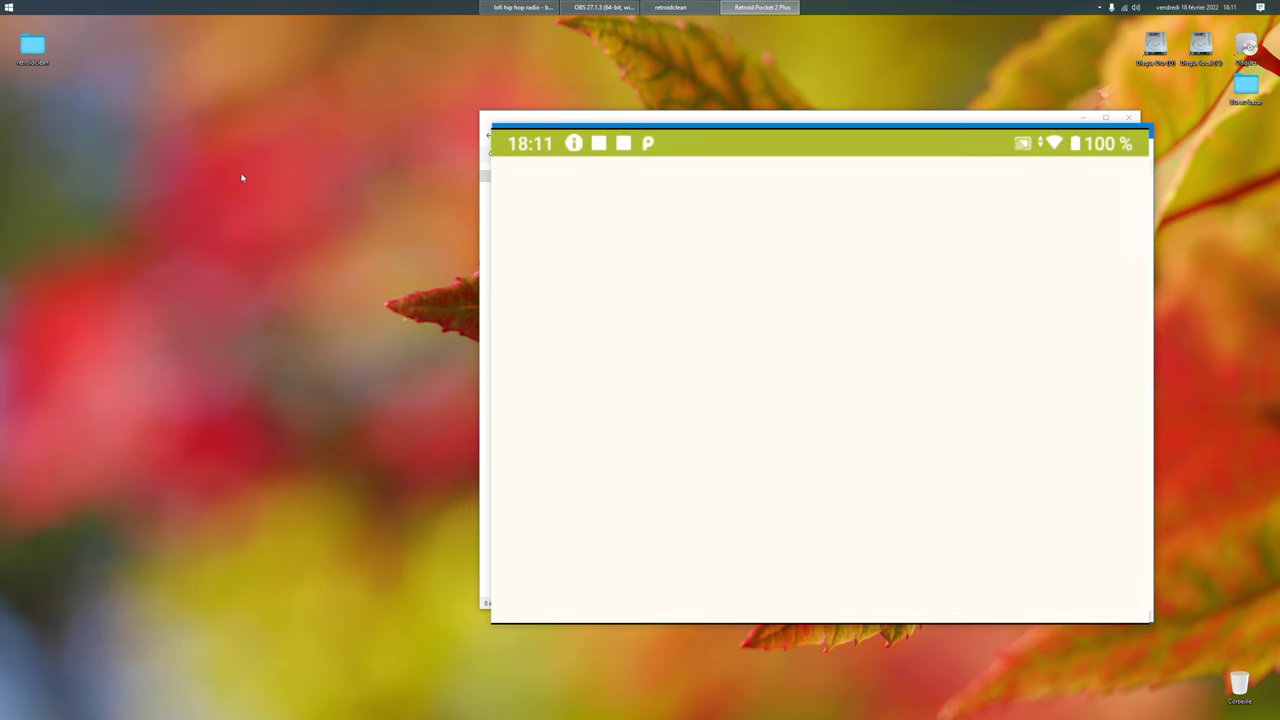
Step: Clear all recent apps and reopen FOSS Browser from the home screen
key("Home")
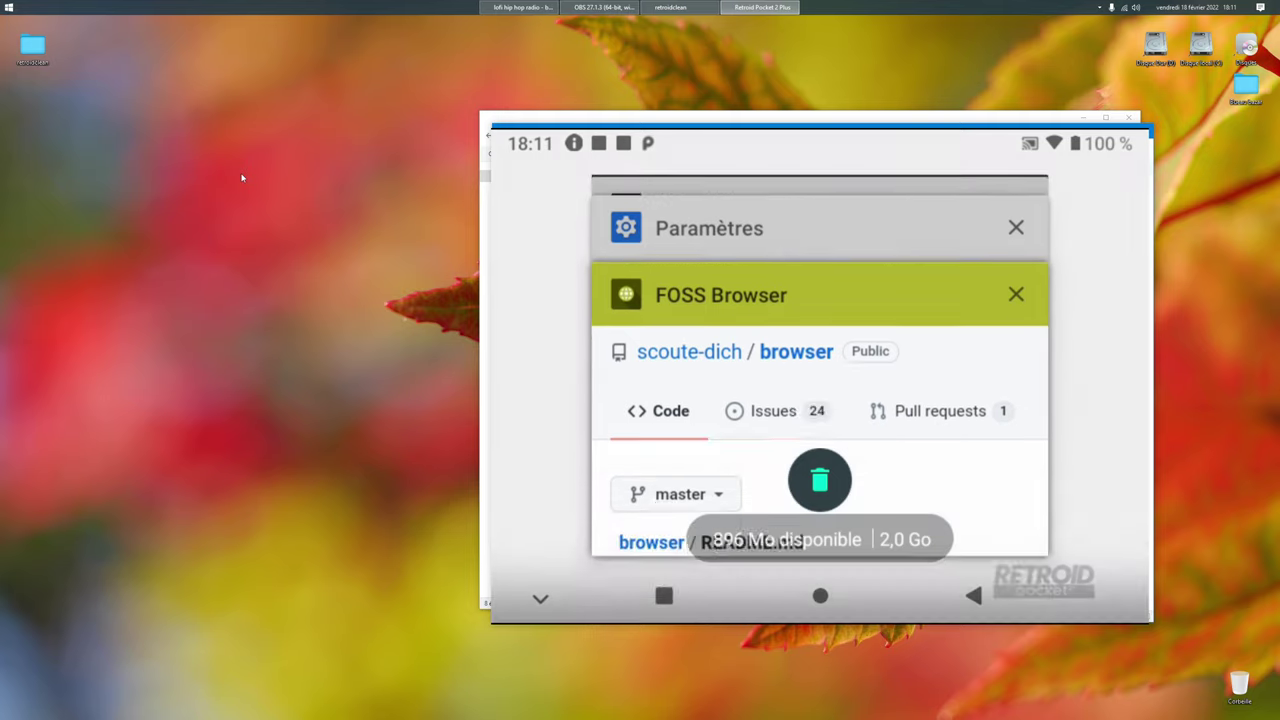
key("Return")
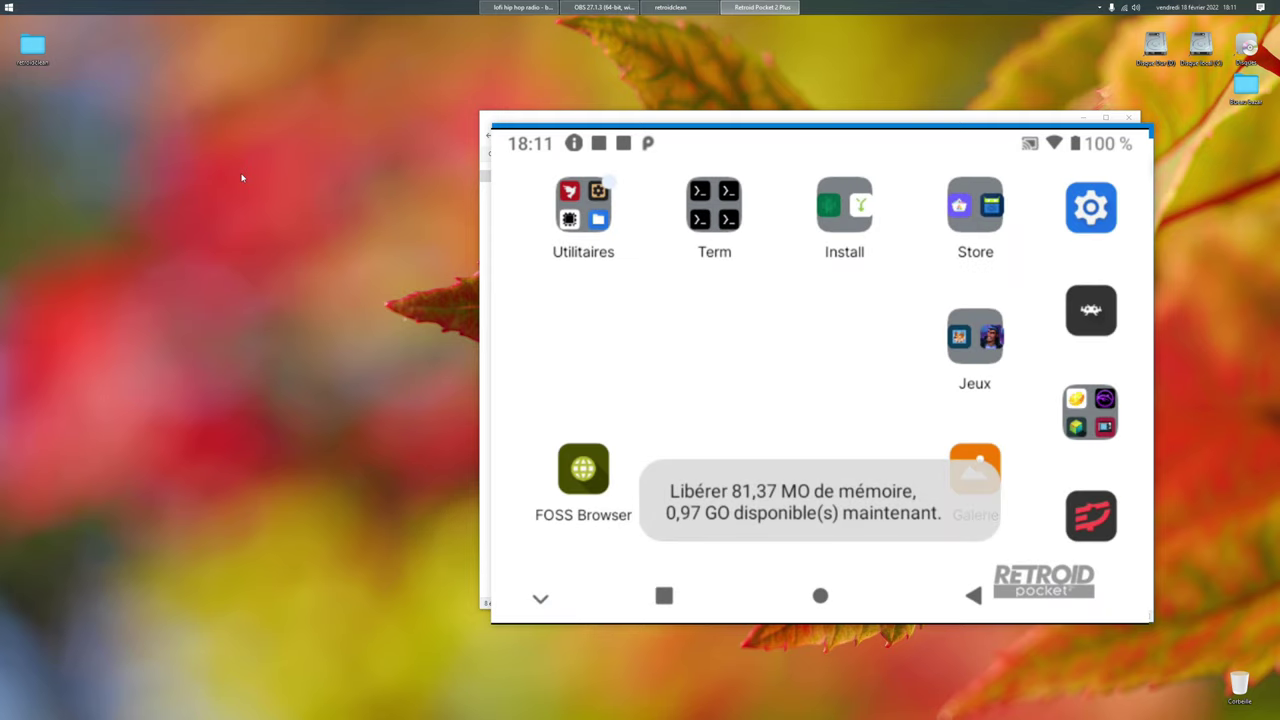
key("Return")
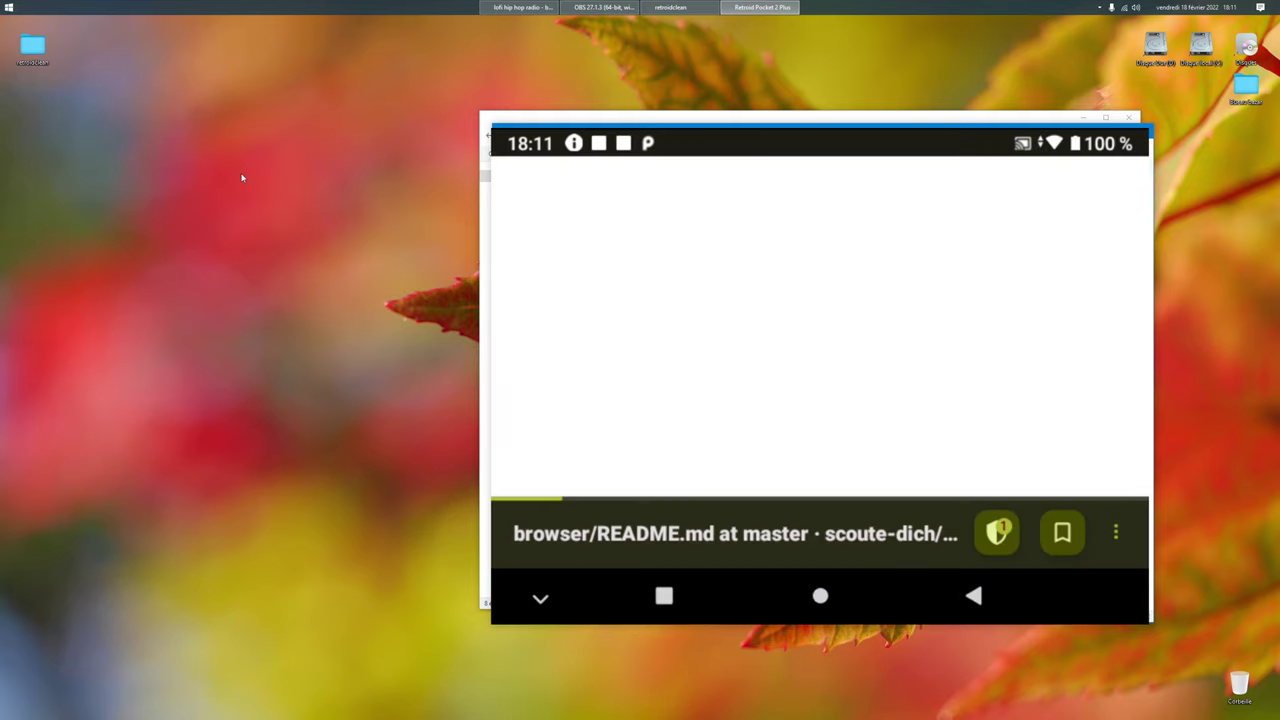
Step: Open the Favoris address in the browser settings to check it, and back out without editing
key("alt+m")
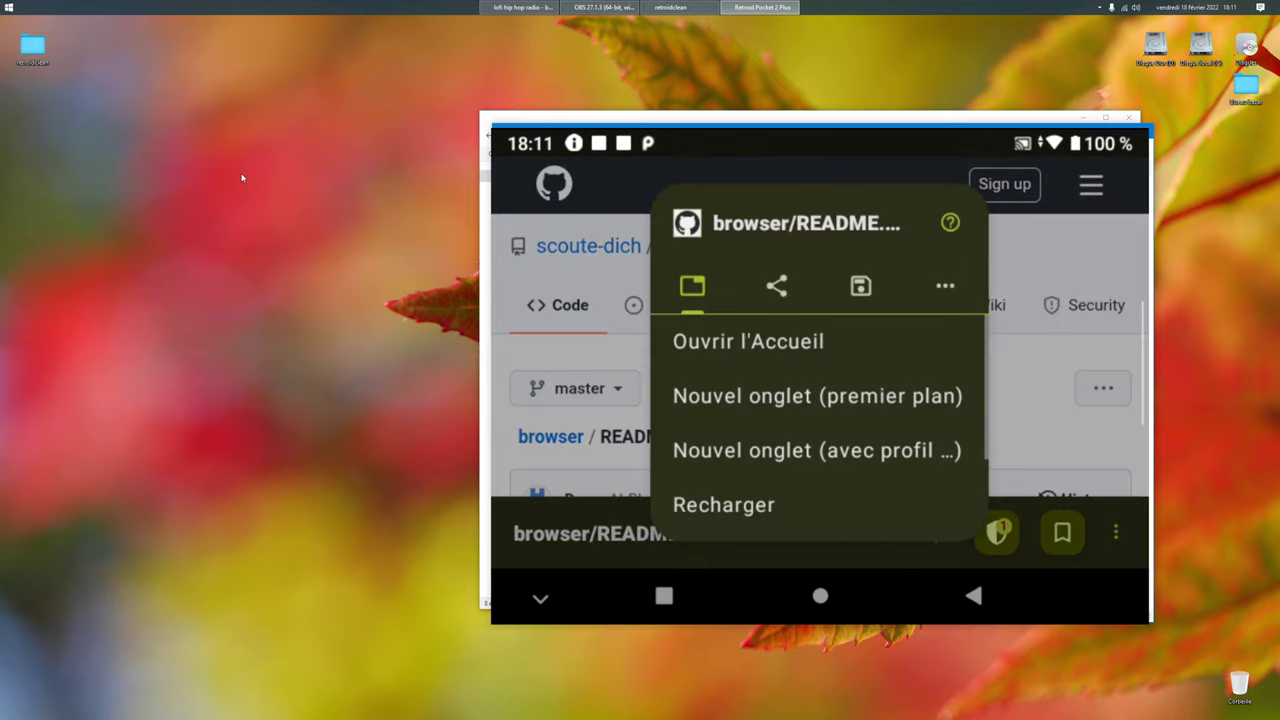
key("Left")
key("Return")
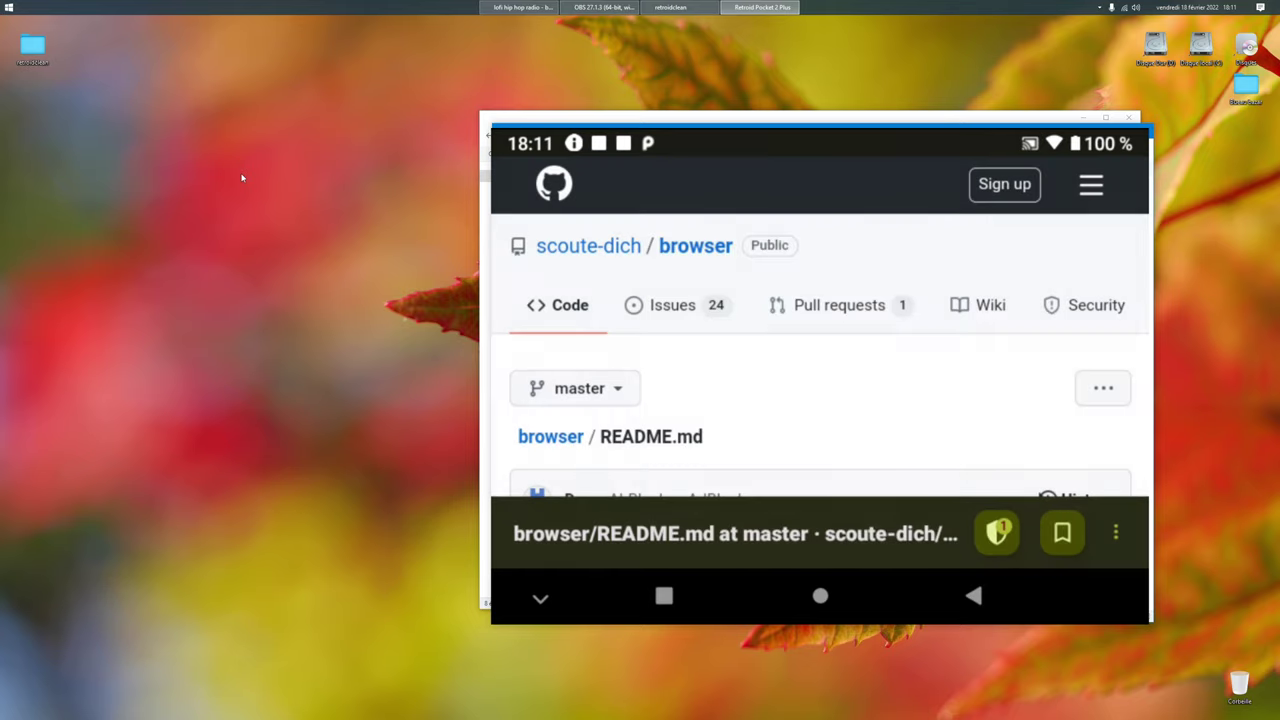
key("Return")
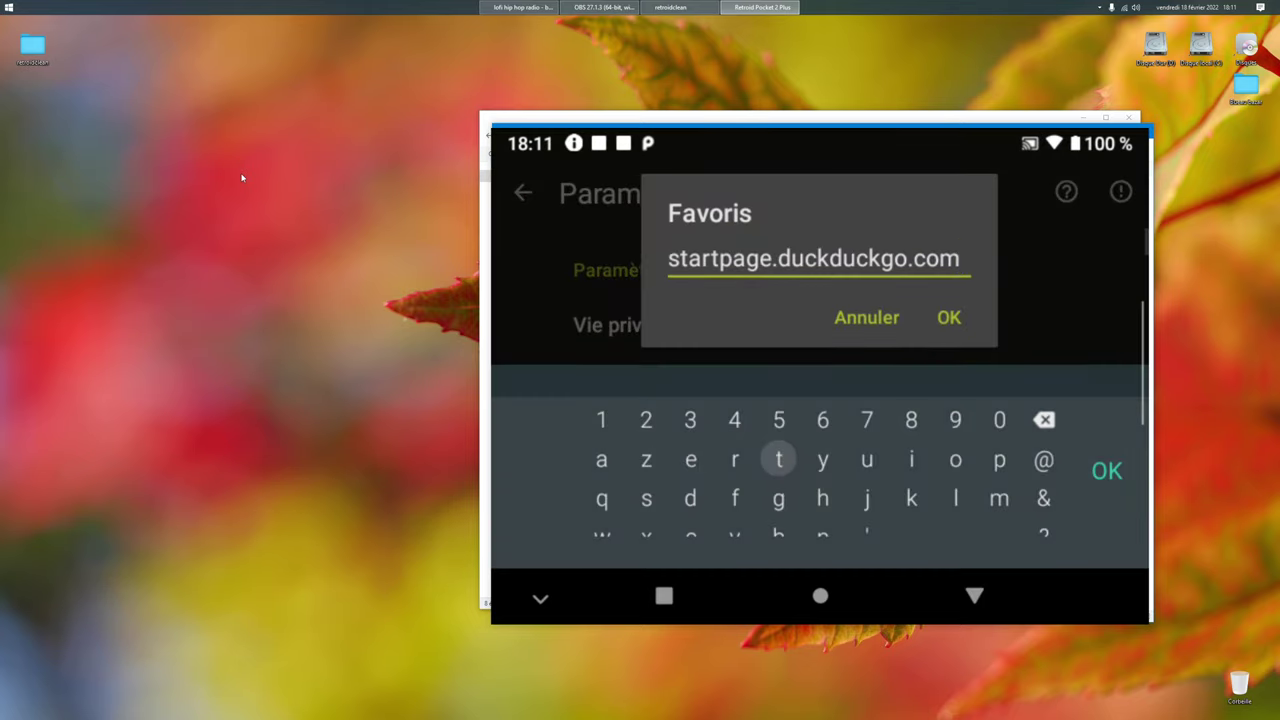
key("Escape")
key("Escape")
key("Escape")
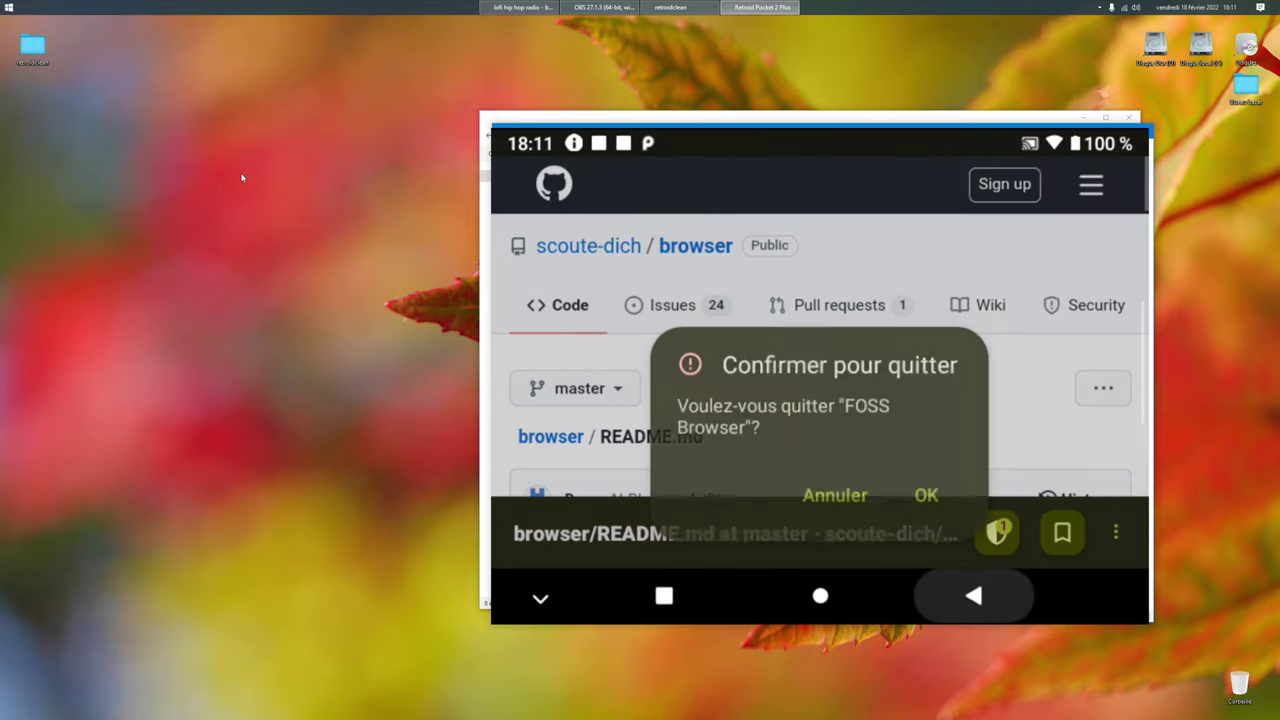
Step: Quit and relaunch FOSS Browser to check the page loaded from the favourites address
key("Return")
key("Return")
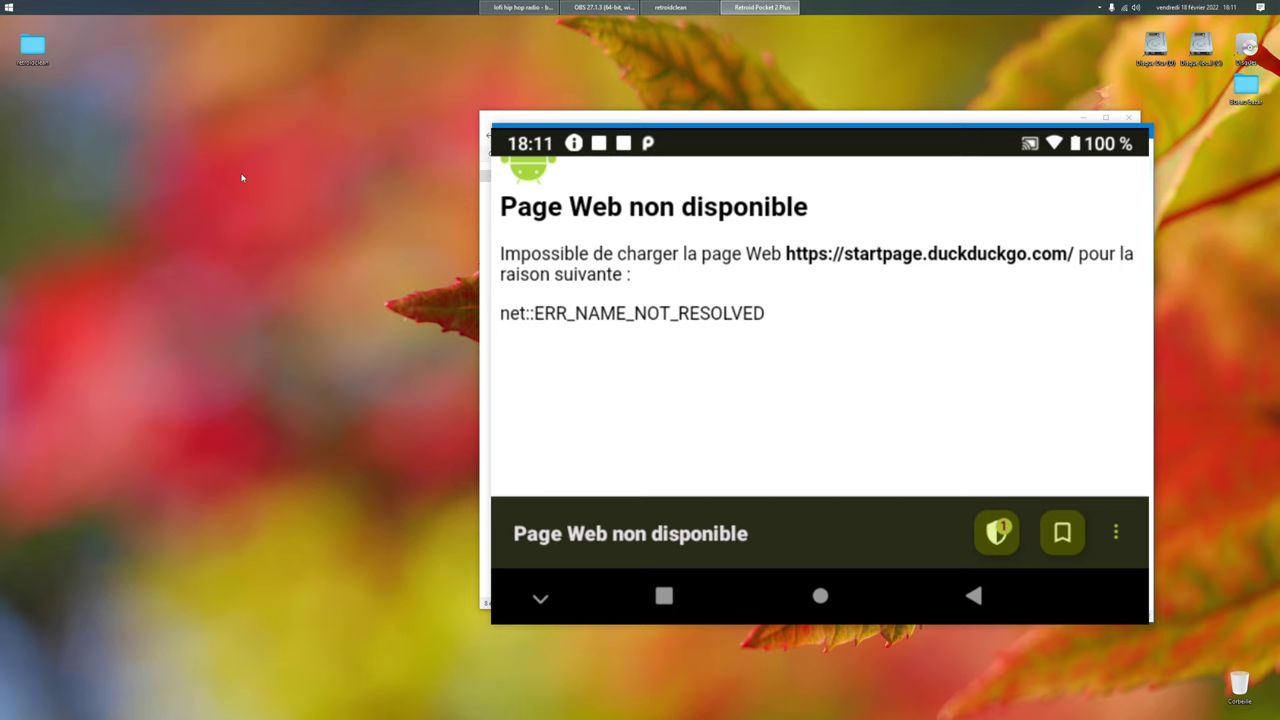
key("Escape")
Step: Launch RetroArch (AArch64), grant it access to the device's storage and dismiss the full-screen notice
key("Return")
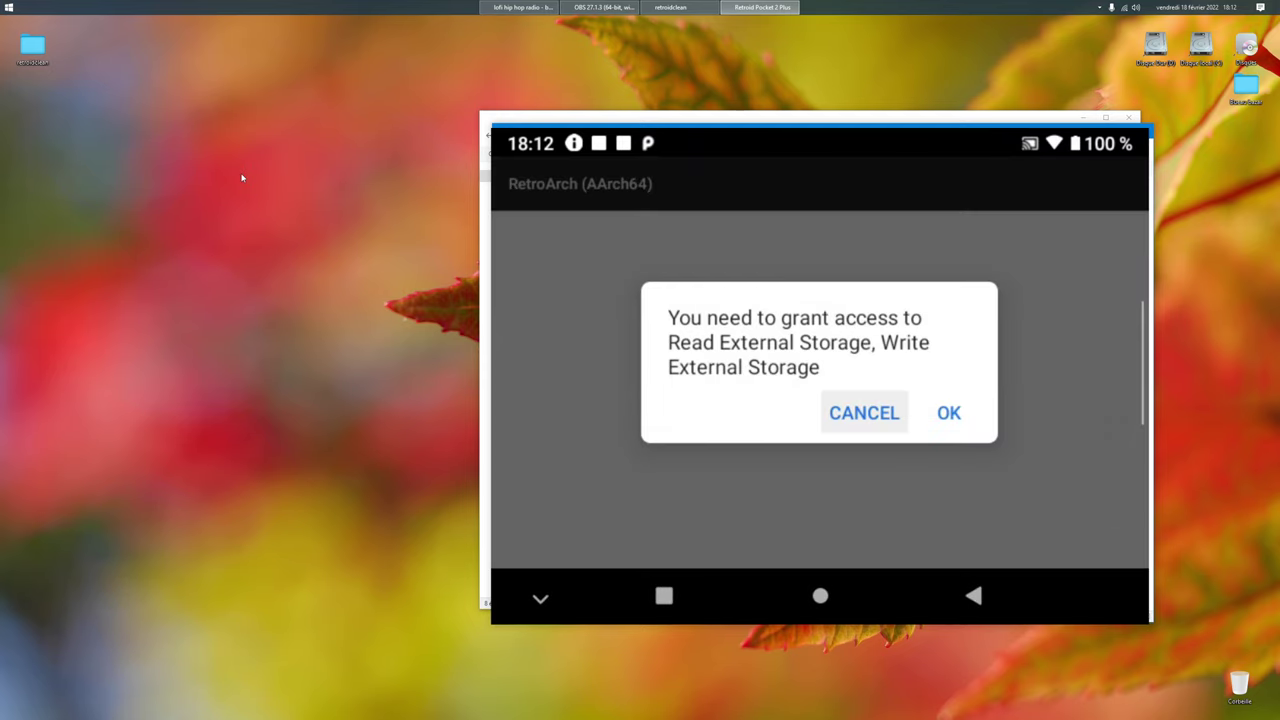
key("Right")
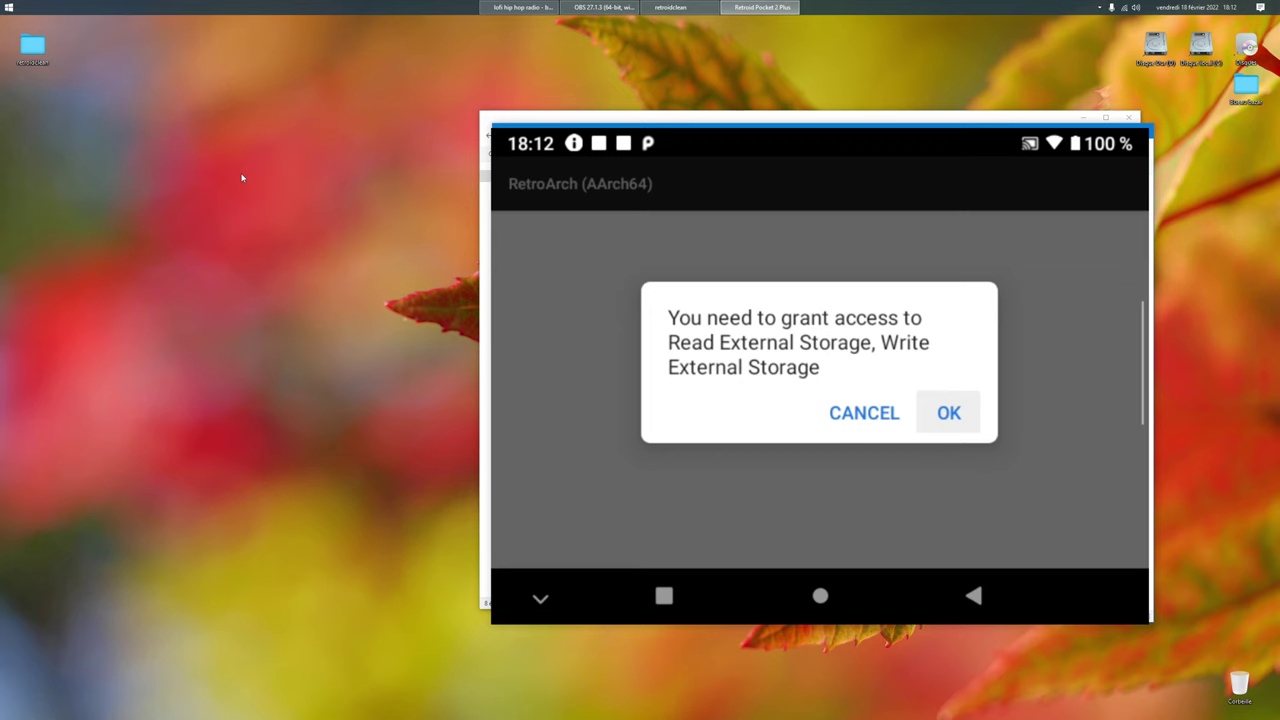
key("Return")
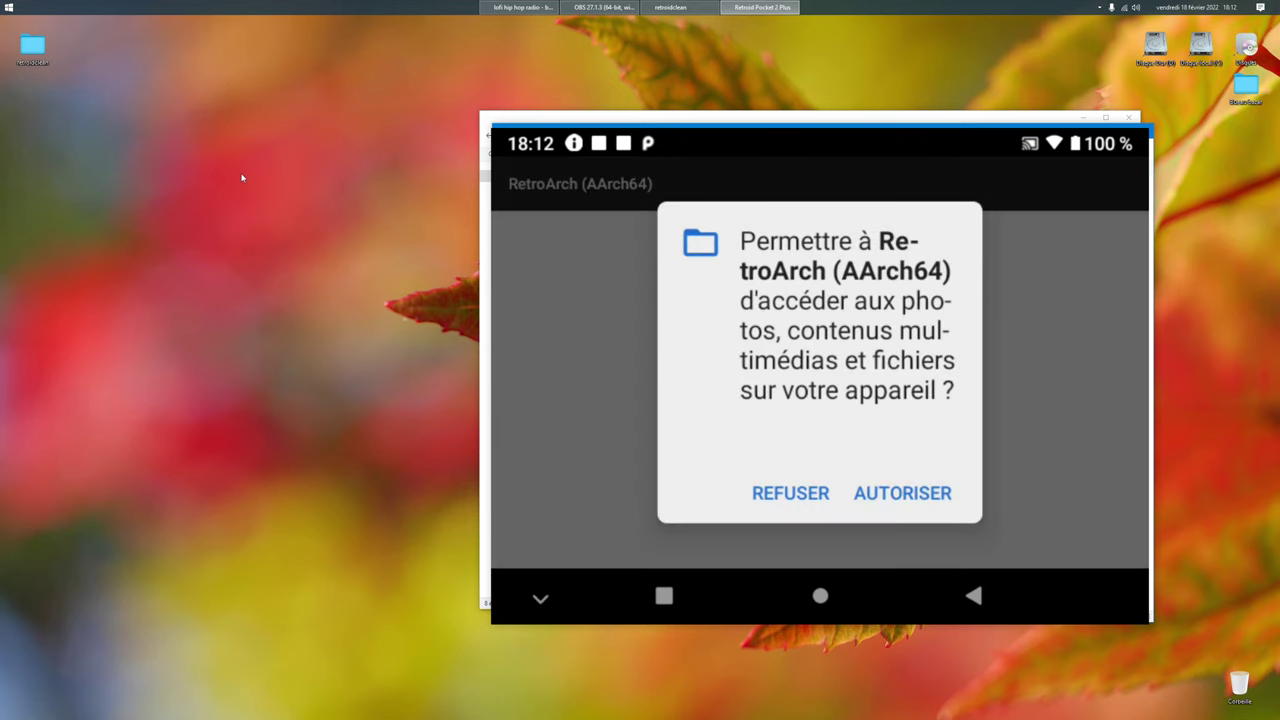
key("Right")
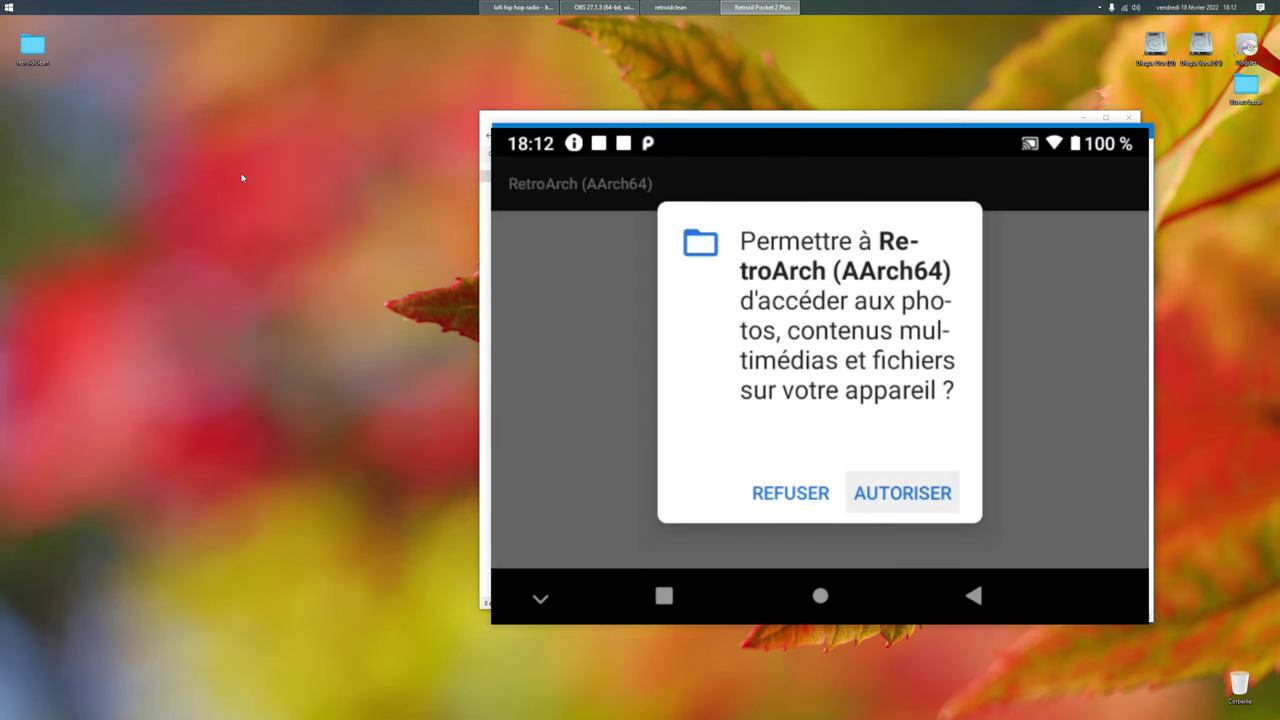
key("Return")
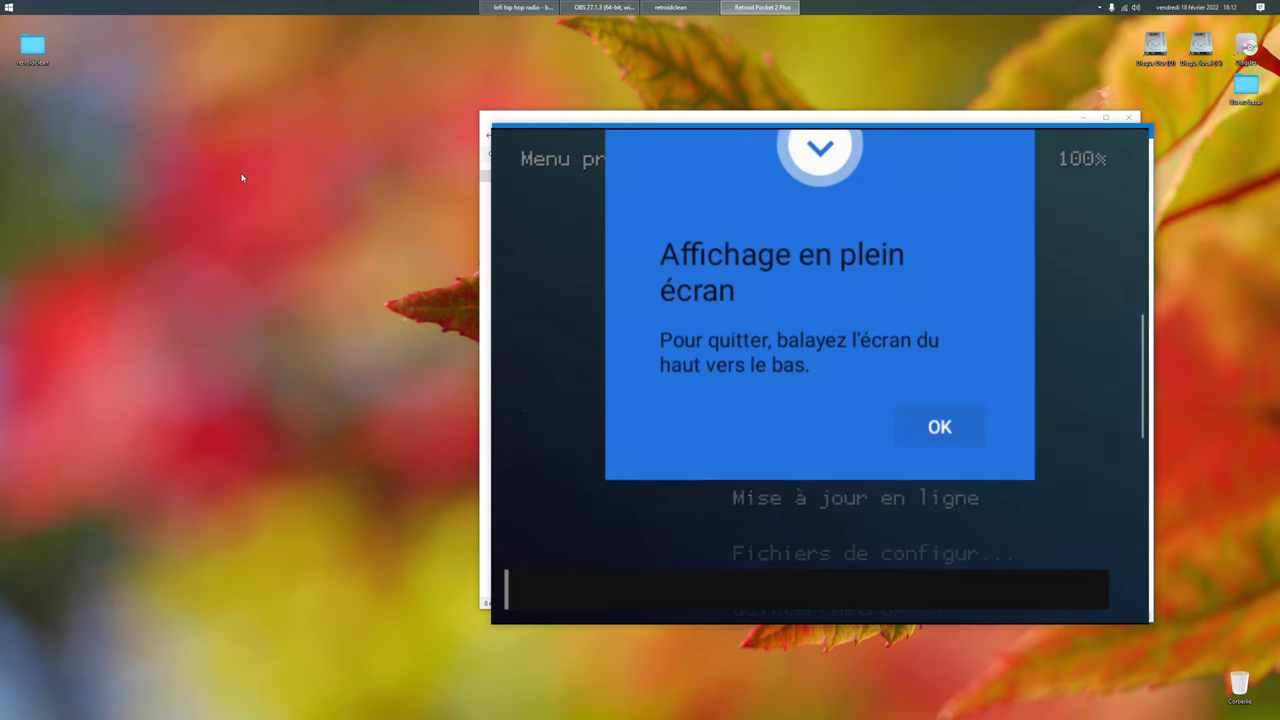
key("Return")
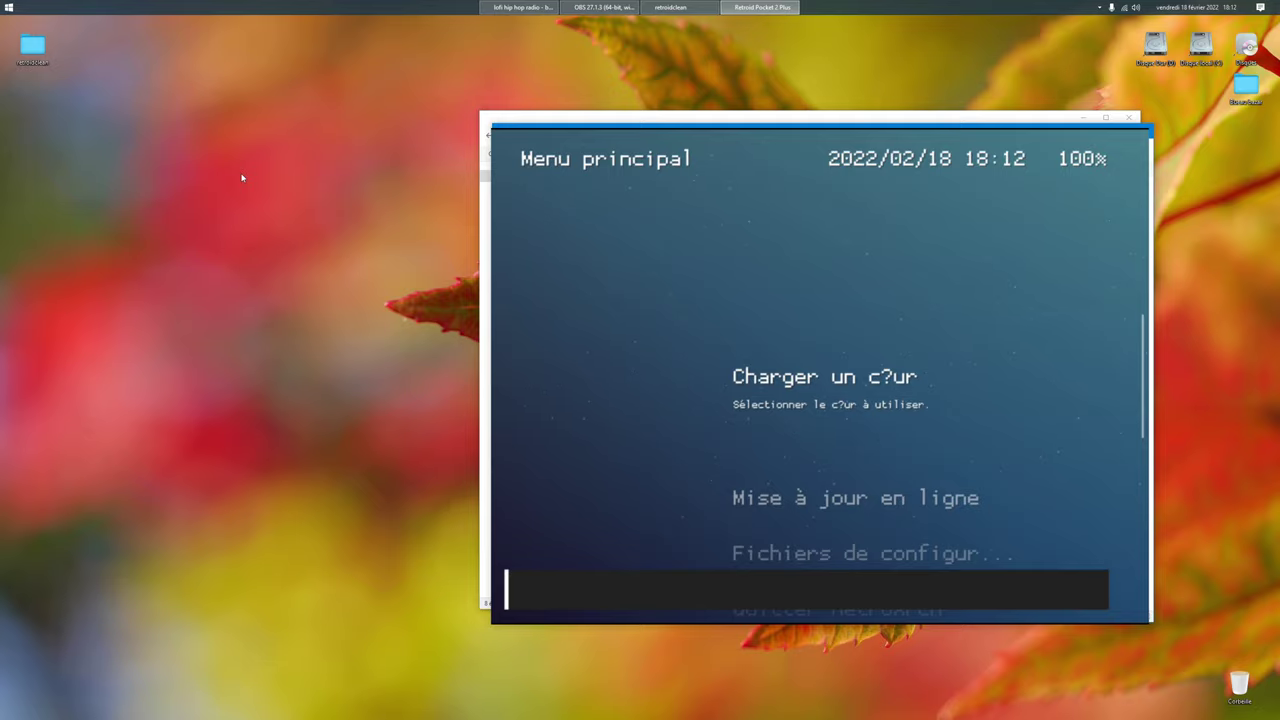
key("Up")
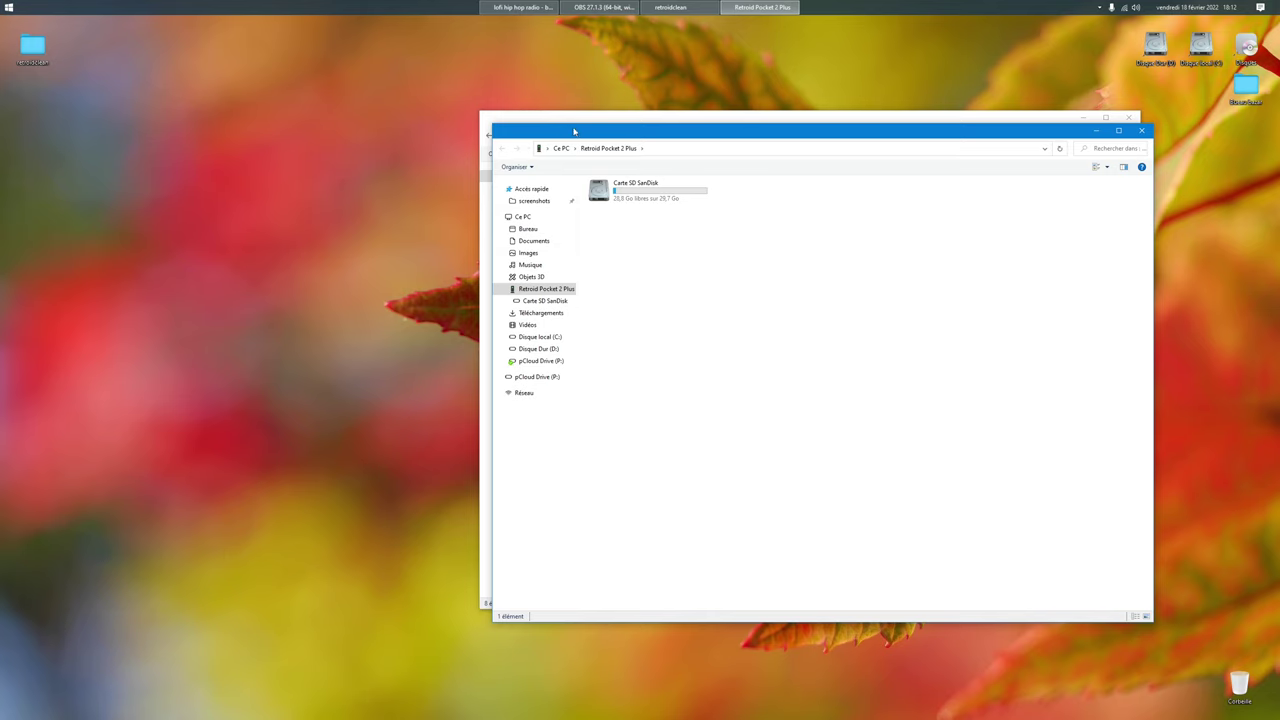
Step: Arrange the Explorer windows on the PC and run "Copier les fichiers de retroarch.bat" to push the RetroArch files to the device
left_click_drag(574, 131, 767, 262)
left_click_drag(693, 127, 262, 141)
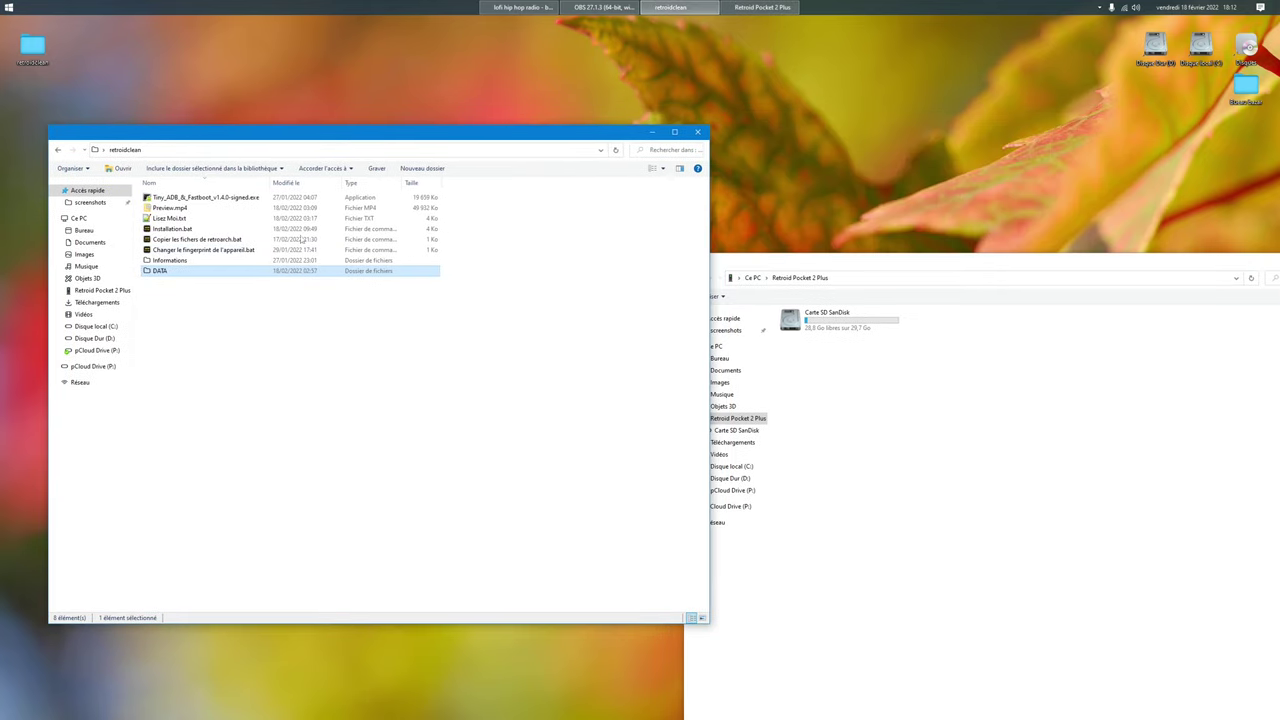
double_click(198, 241)
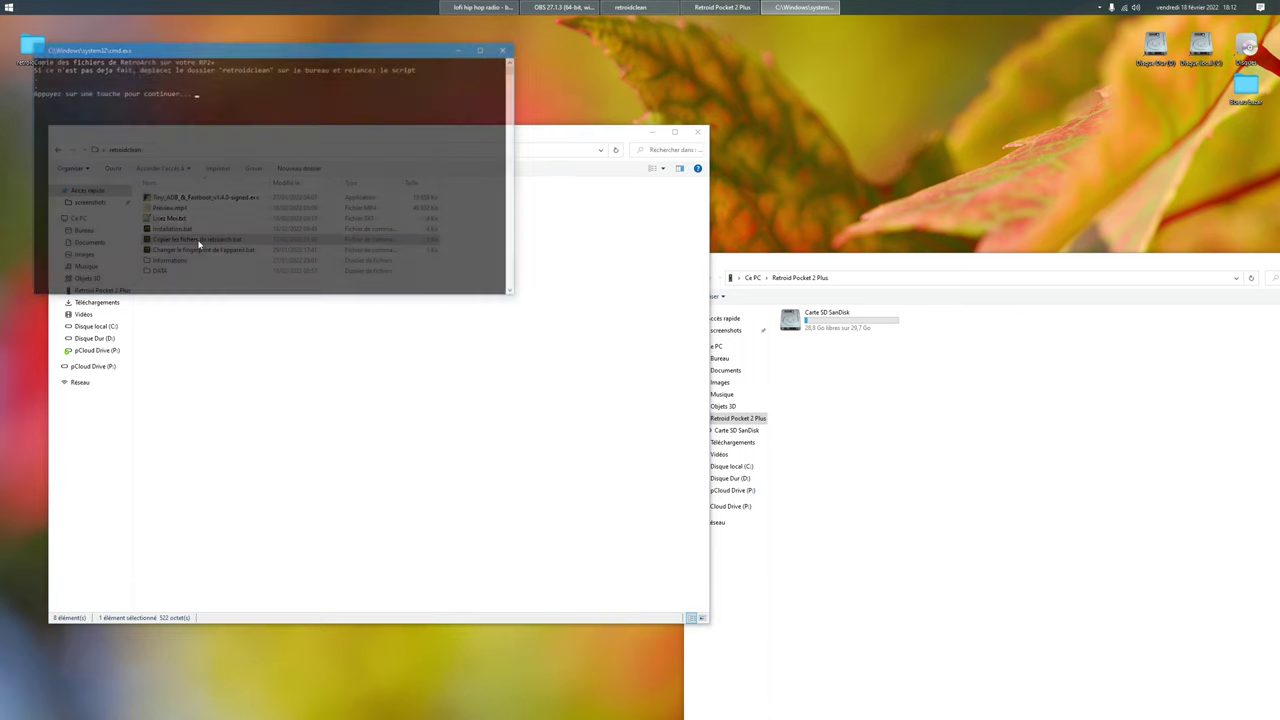
left_click(275, 158)
key("Return")
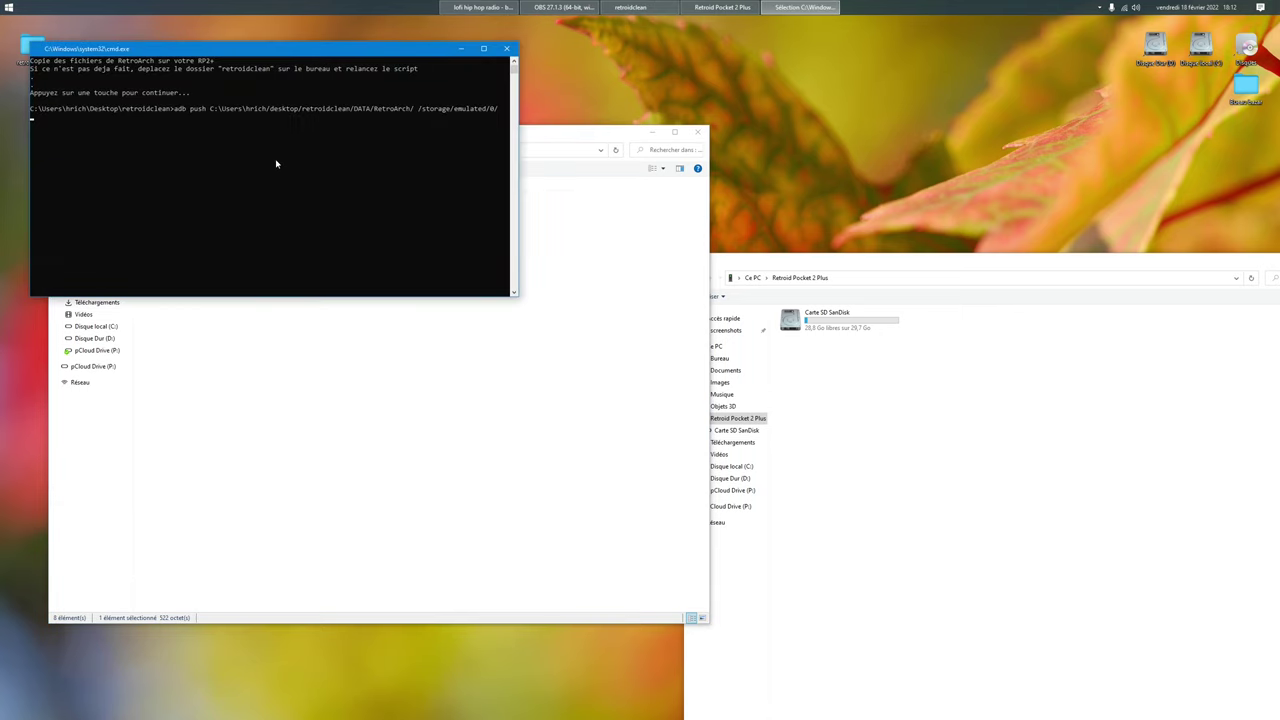
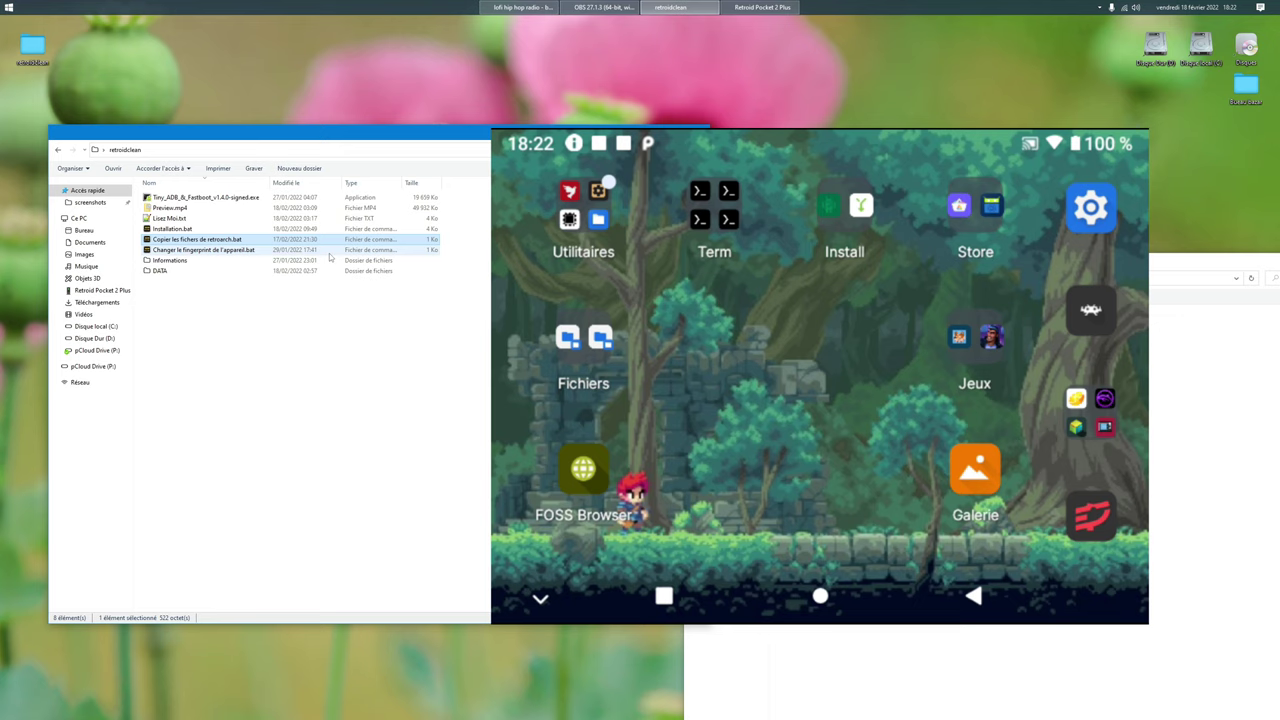
Step: Launch RetroArch from the Retroid home screen
key("Right")
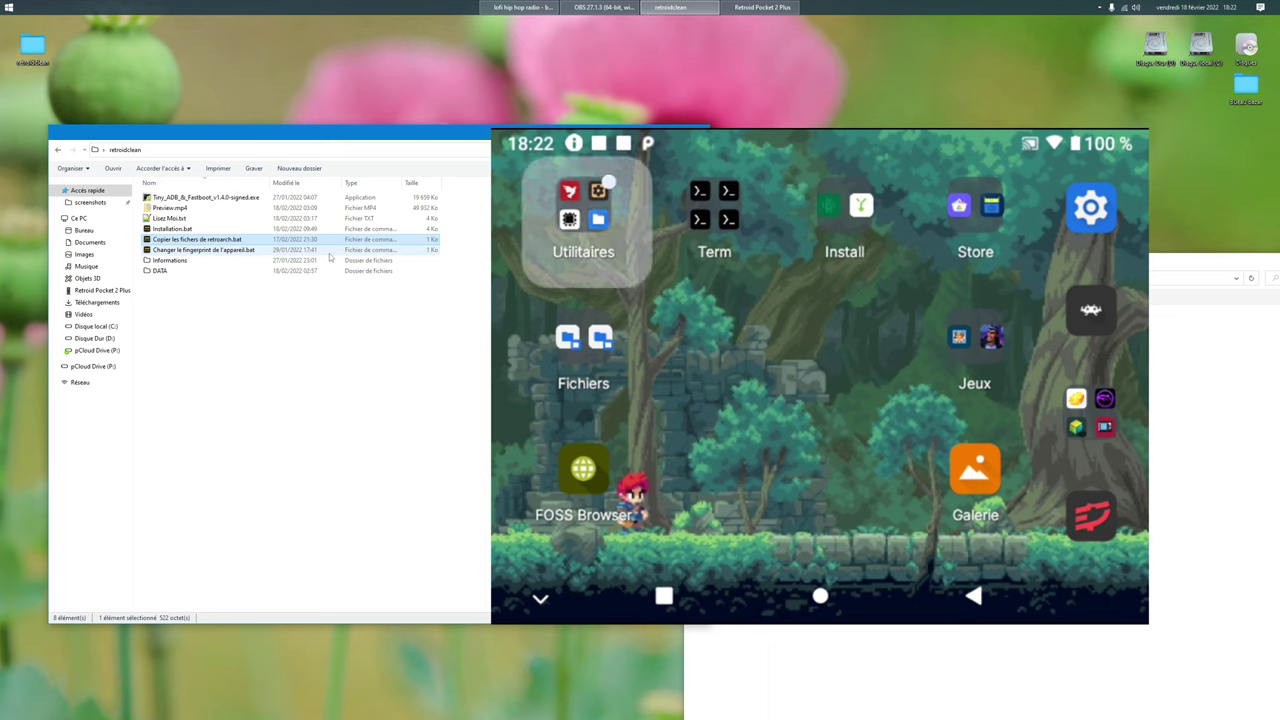
key("Right")
key("Right")
key("Right")
key("Right")
key("Down")
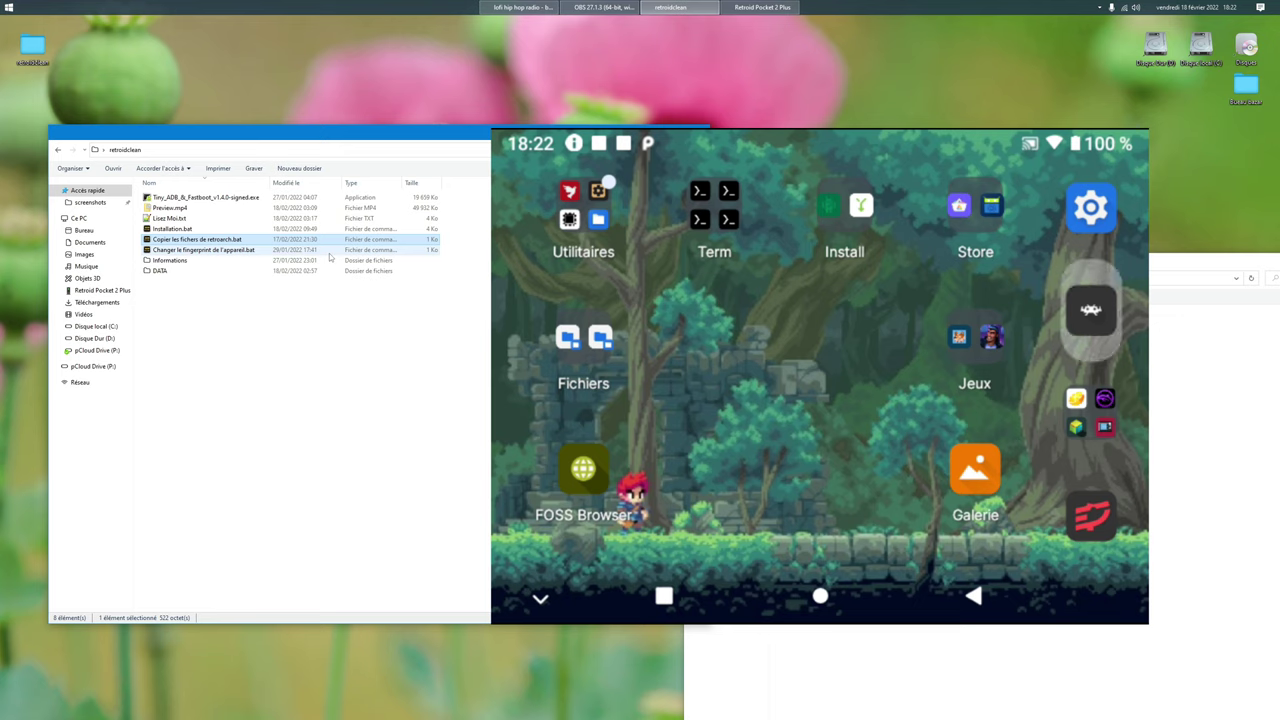
key("Return")
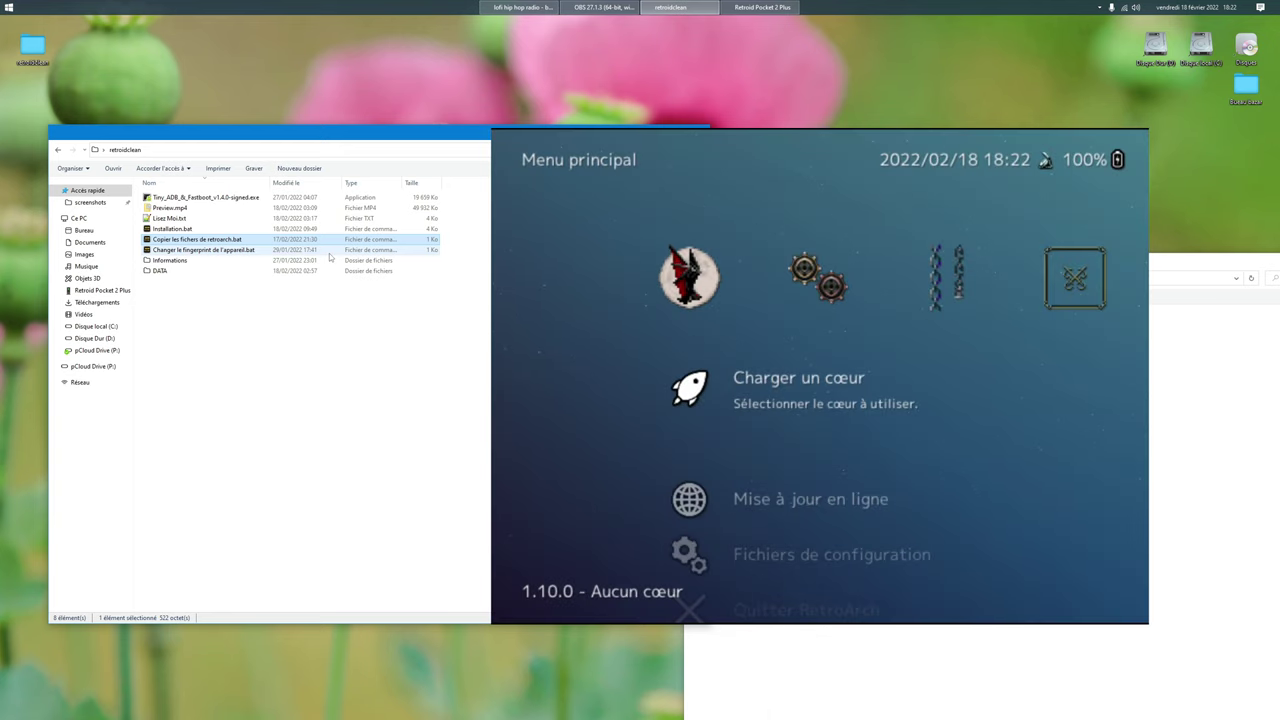
Step: Look through the 2048, Cave Story, DOS and MrBoom game playlists in RetroArch
key("Right")
key("Right")
key("Right")
key("Right")
key("Right")
key("Right")
key("Right")
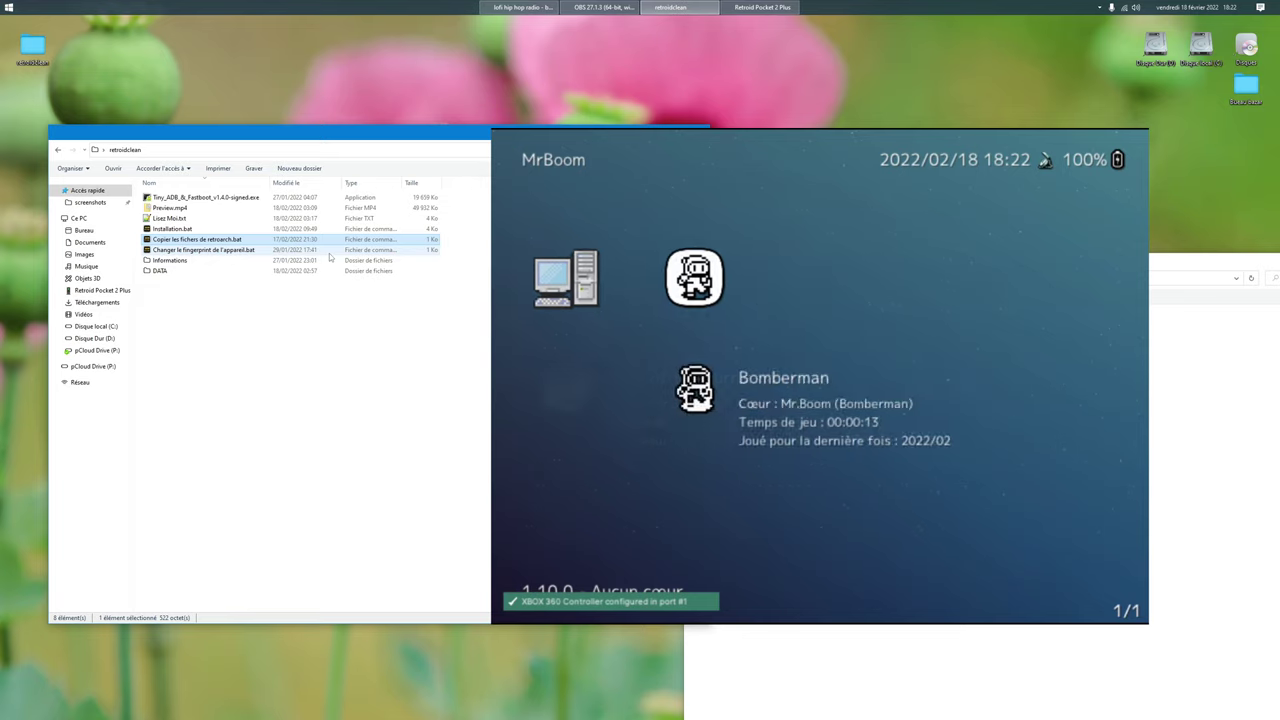
key("Left")
key("Left")
key("Left")
key("Right")
key("Left")
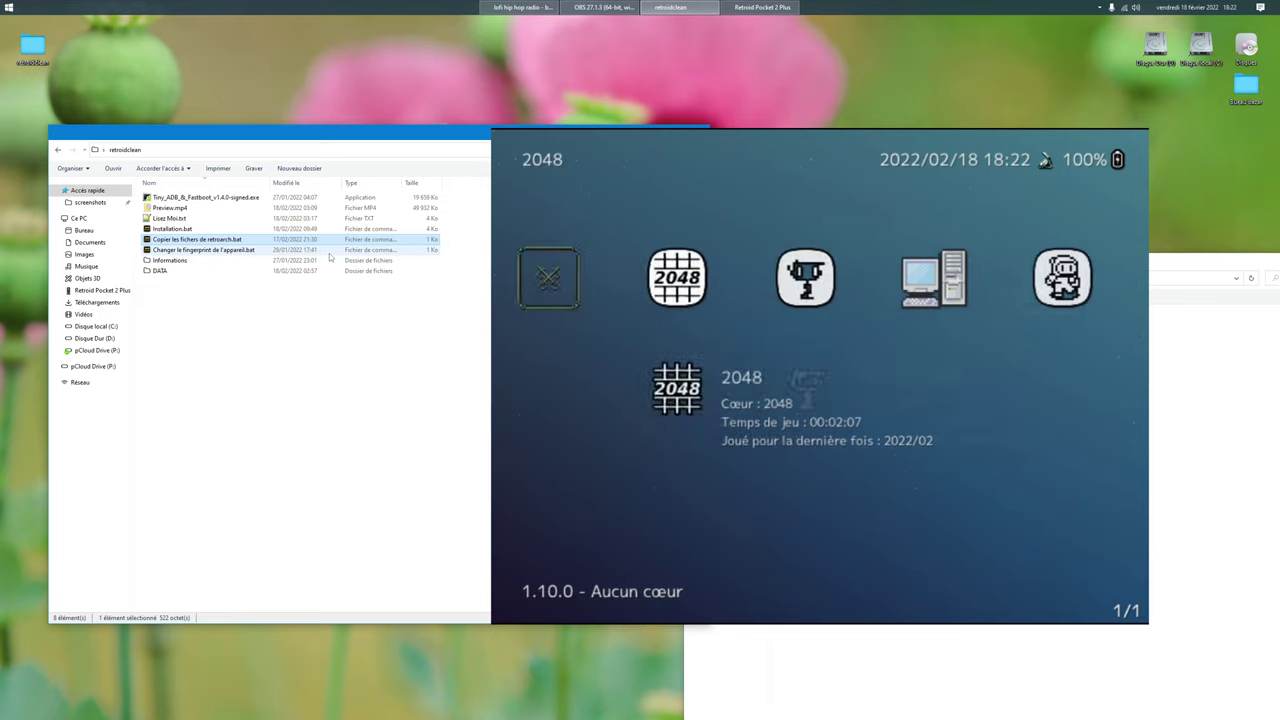
key("Left")
key("Right")
key("Right")
key("Right")
key("Right")
key("Left")
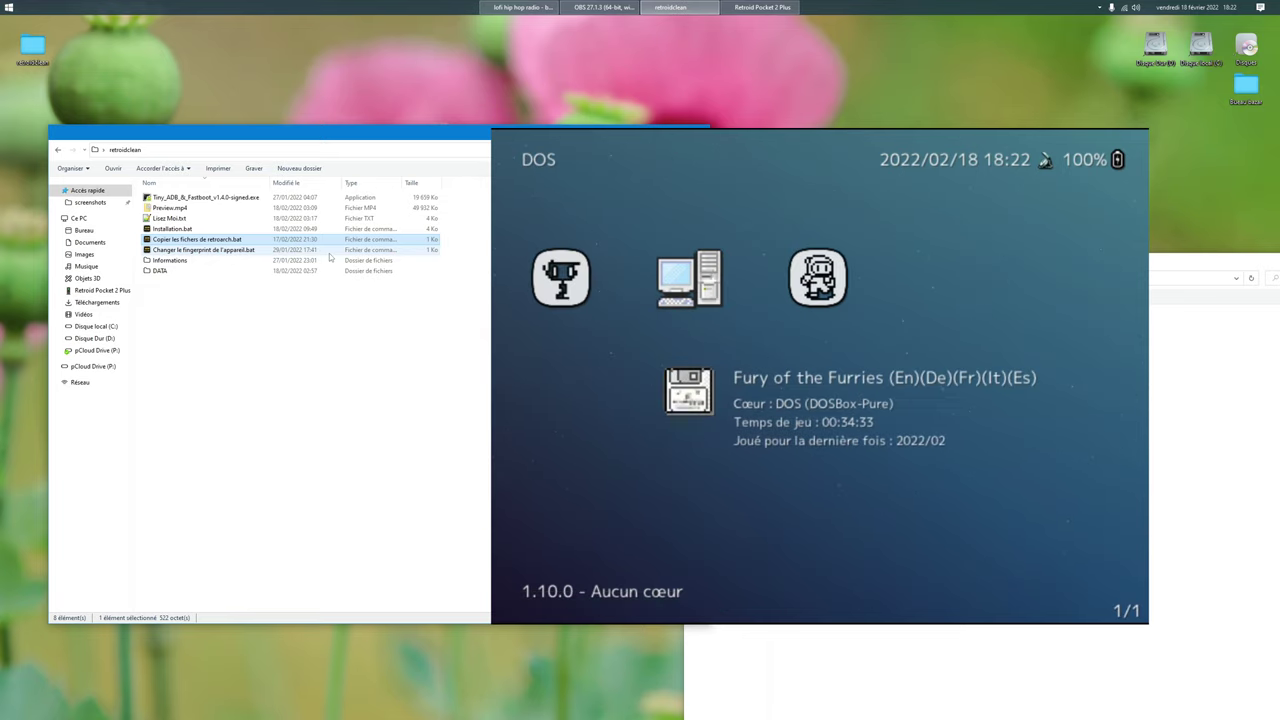
key("Left")
key("Left")
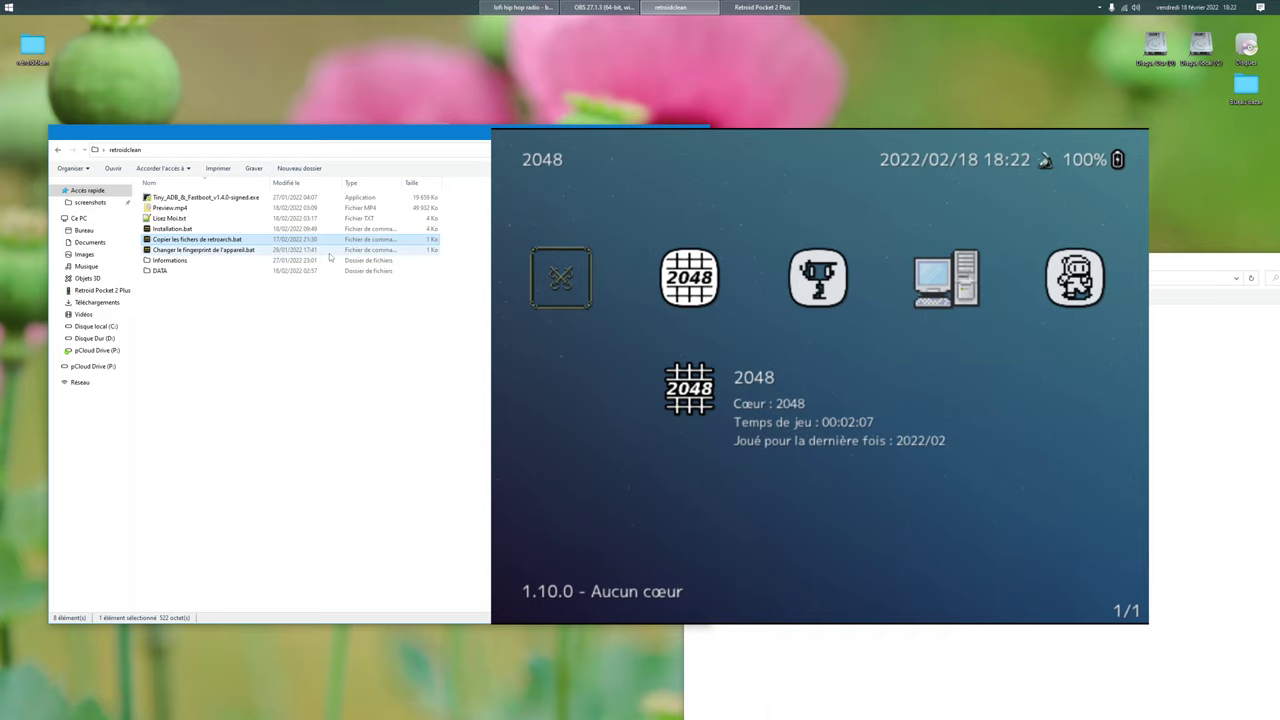
Step: Examine the system folders offered by "Analyser un dossier" under "Importer du contenu" and return without scanning
key("Left")
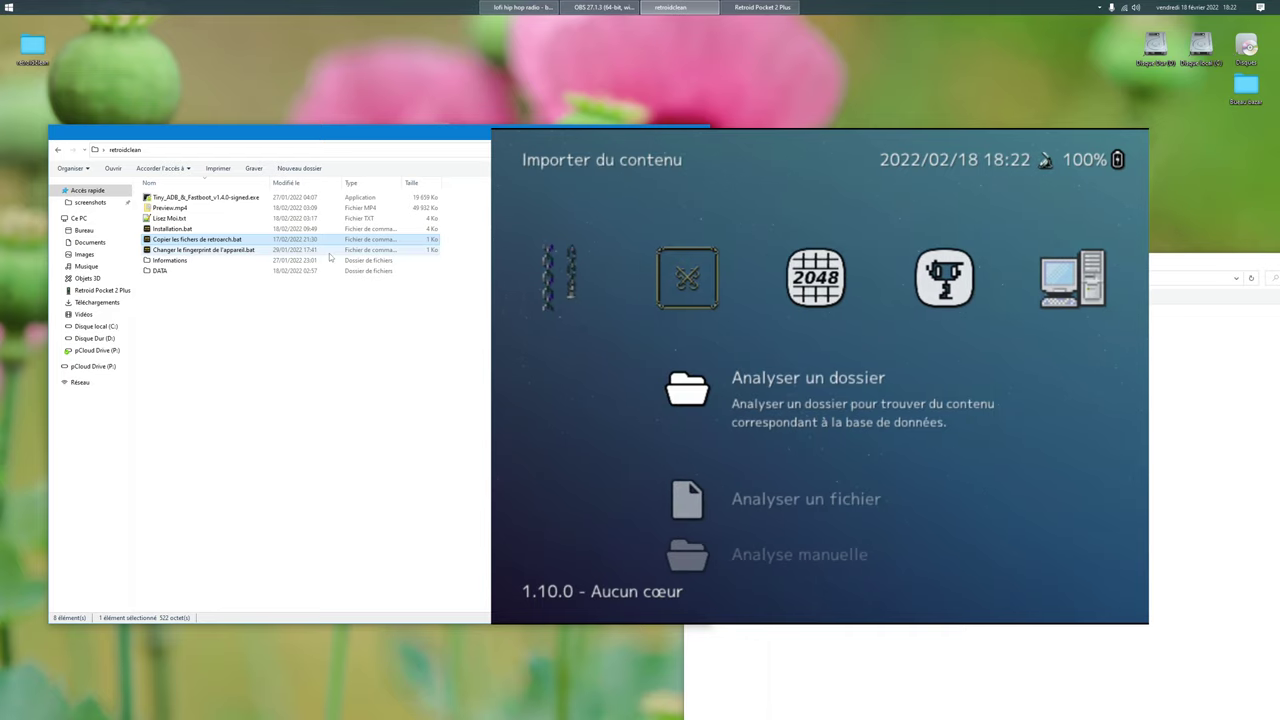
key("Return")
key("BackSpace")
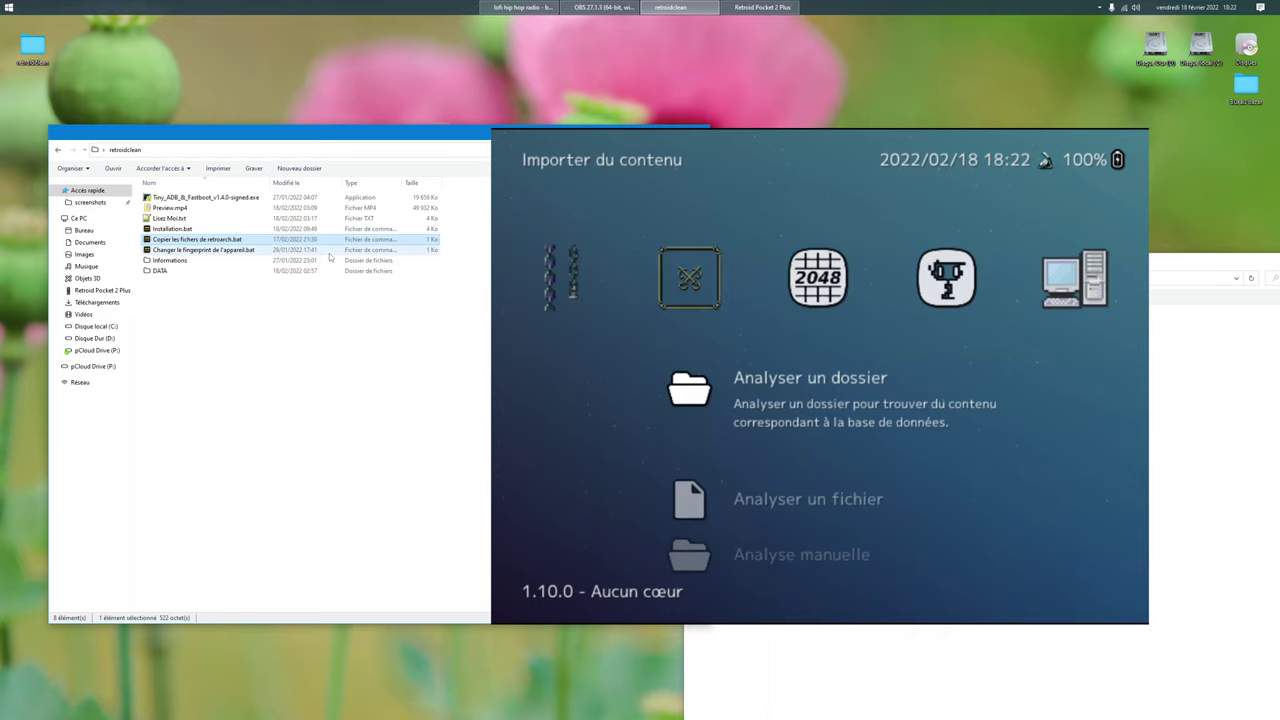
key("Right")
key("Left")
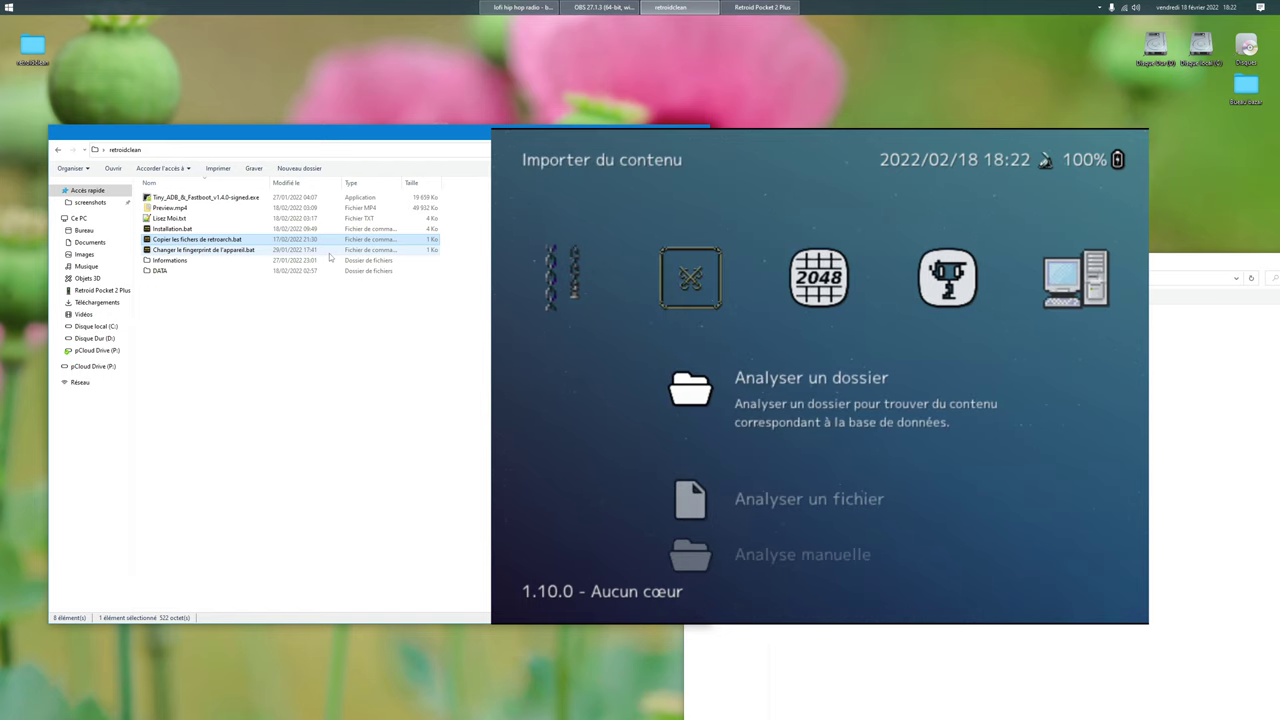
key("Return")
key("Down")
key("Down")
key("Down")
key("Down")
key("Down")
key("Down")
key("Down")
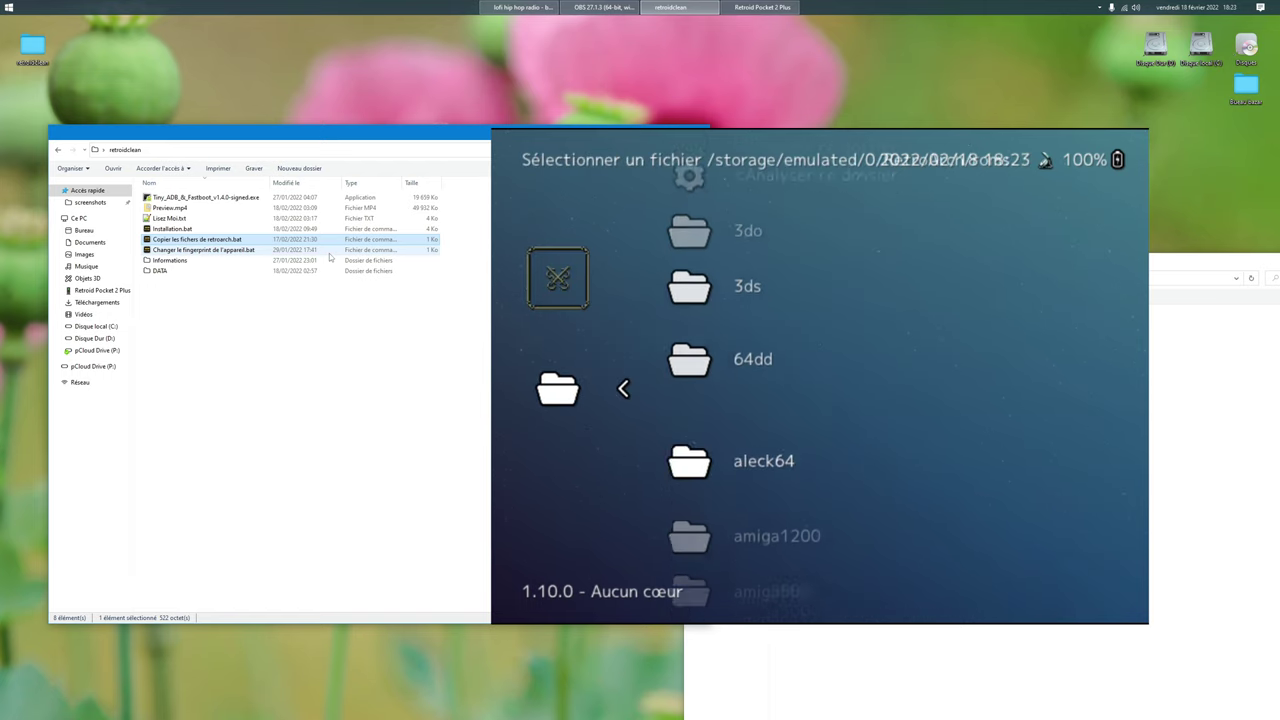
key("Down")
key("Down")
key("Down")
key("Down")
key("Down")
key("Down")
key("Down")
key("Down")
key("Down")
key("Down")
key("Down")
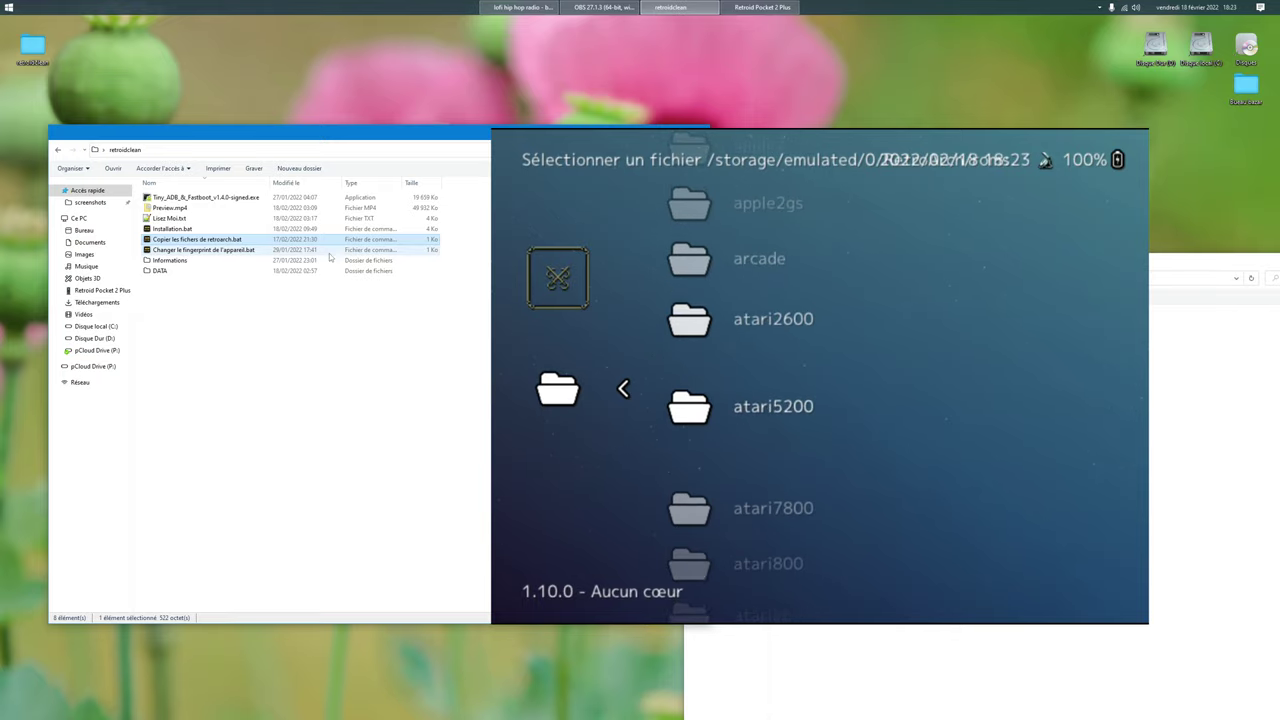
key("Down")
key("Down")
key("Down")
key("Down")
key("Down")
key("BackSpace")
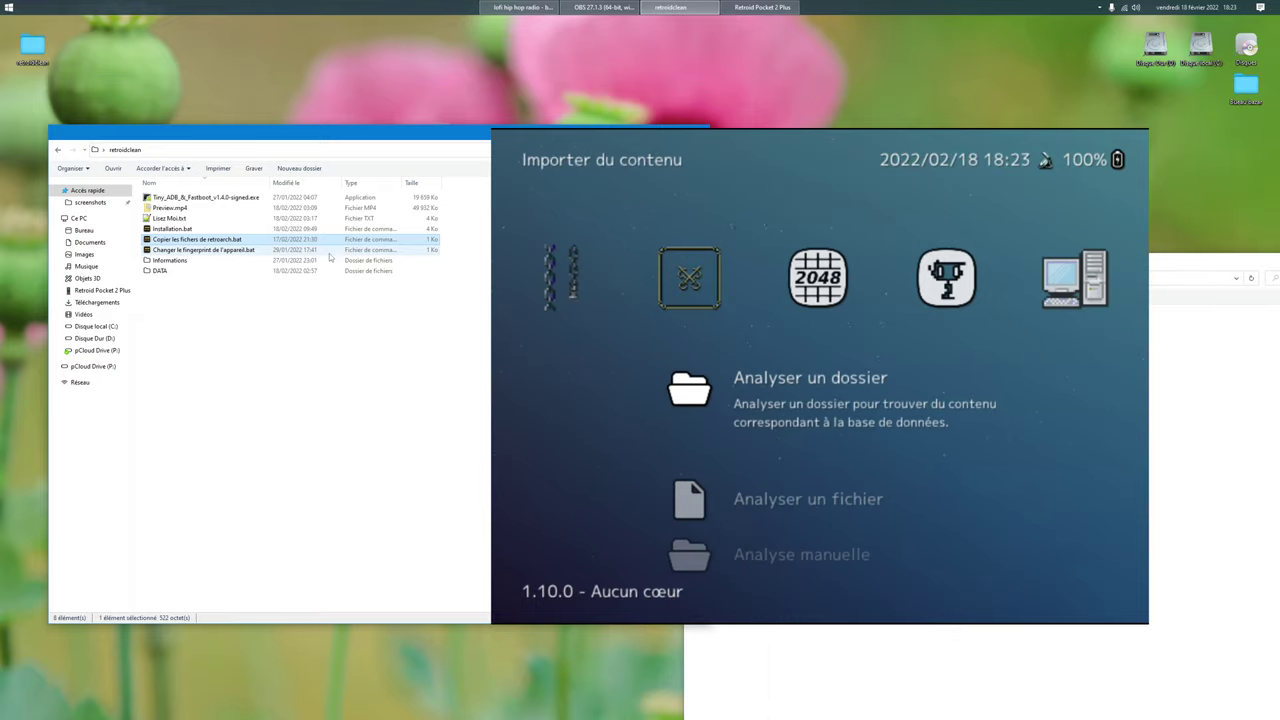
Step: Return to RetroArch's main menu and quit RetroArch
key("Left")
key("Left")
key("Left")
key("Up")
key("Return")
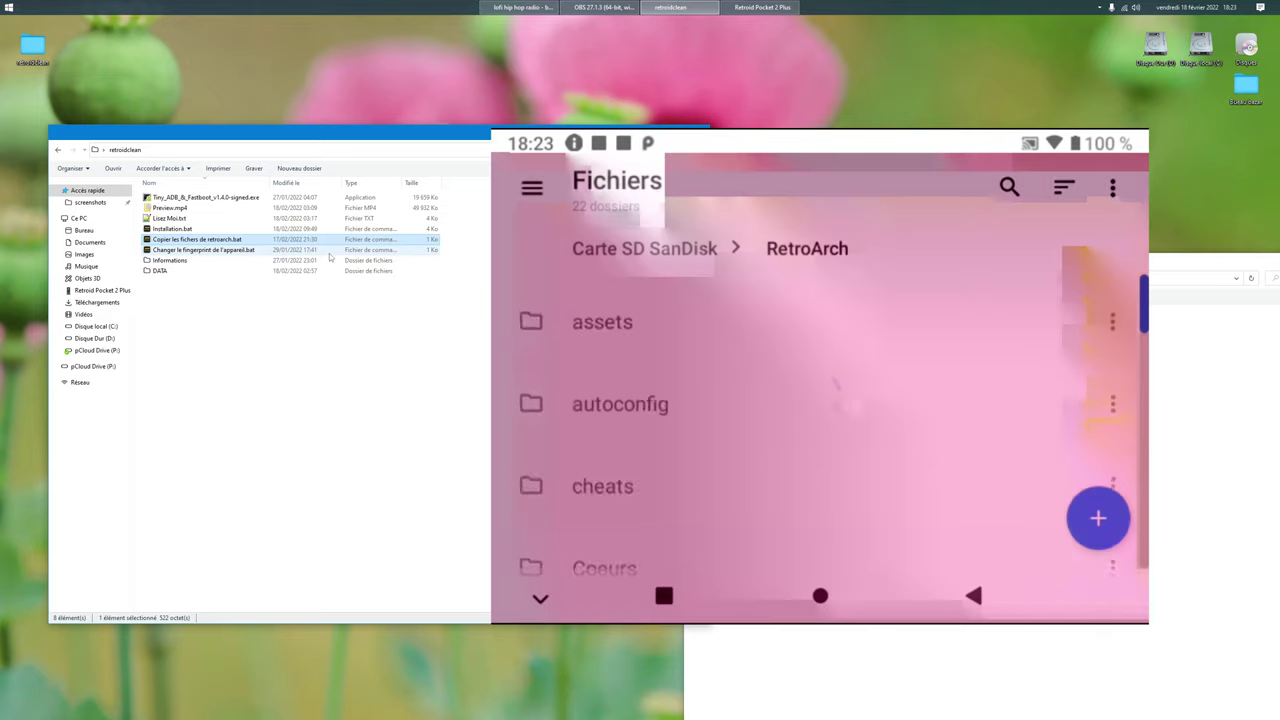
Step: Examine the system folders in RetroArch/roms on Carte SD SanDisk using Fichiers, and return to the home screen
scroll(820, 400, "down", 5)
scroll(820, 400, "down", 5)
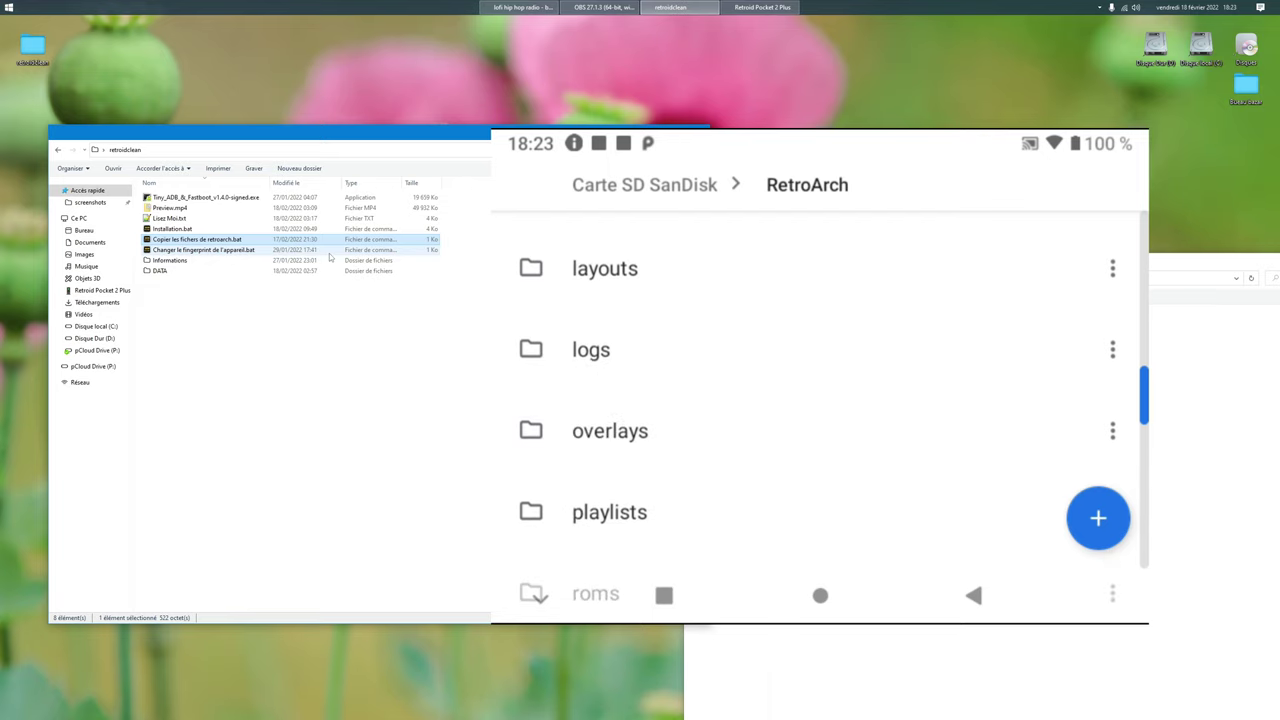
key("Return")
scroll(820, 400, "down", 1)
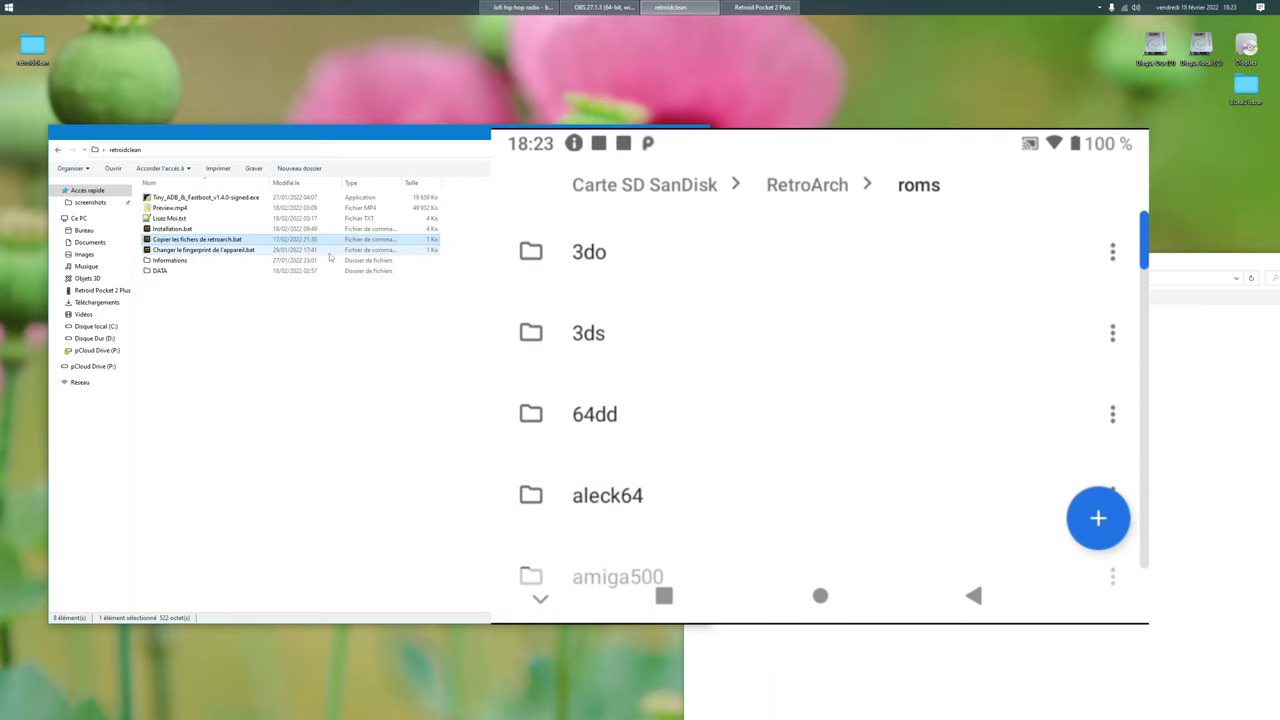
key("Down")
key("Down")
key("Down")
key("Down")
key("Down")
key("Down")
key("Down")
key("Down")
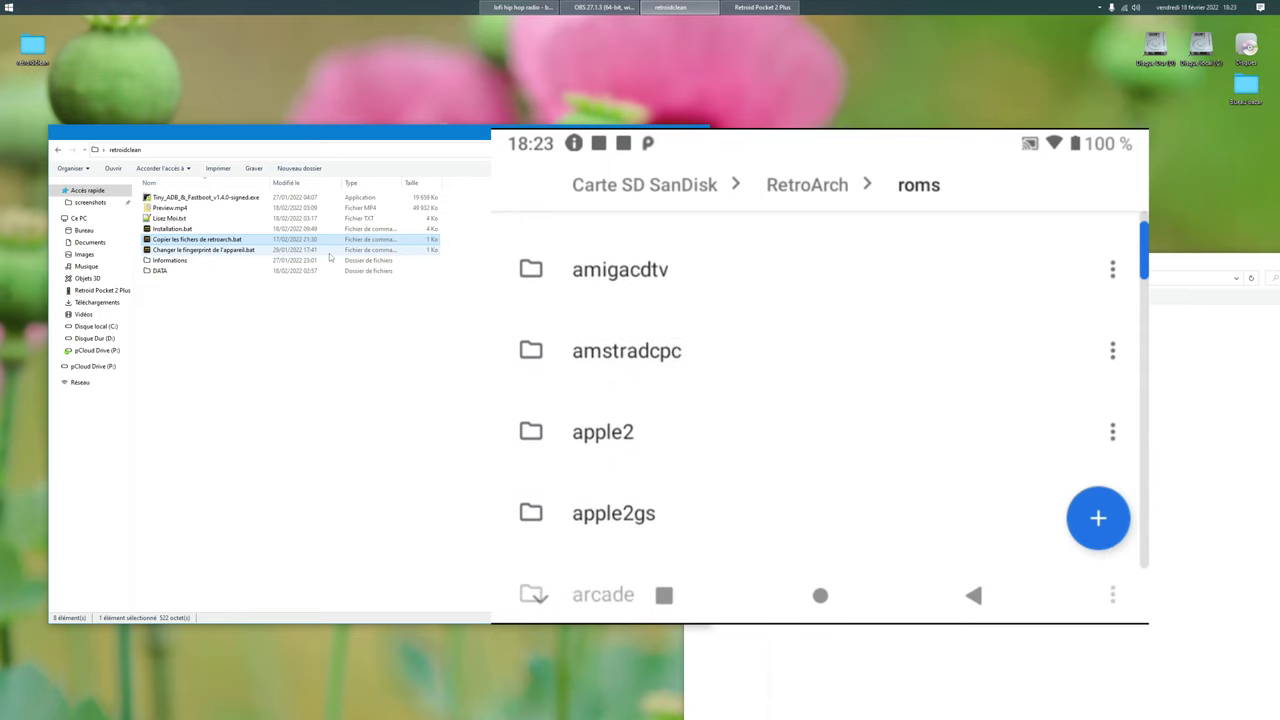
key("Up")
key("Up")
key("Up")
key("Up")
key("Up")
key("Up")
key("Up")
key("Up")
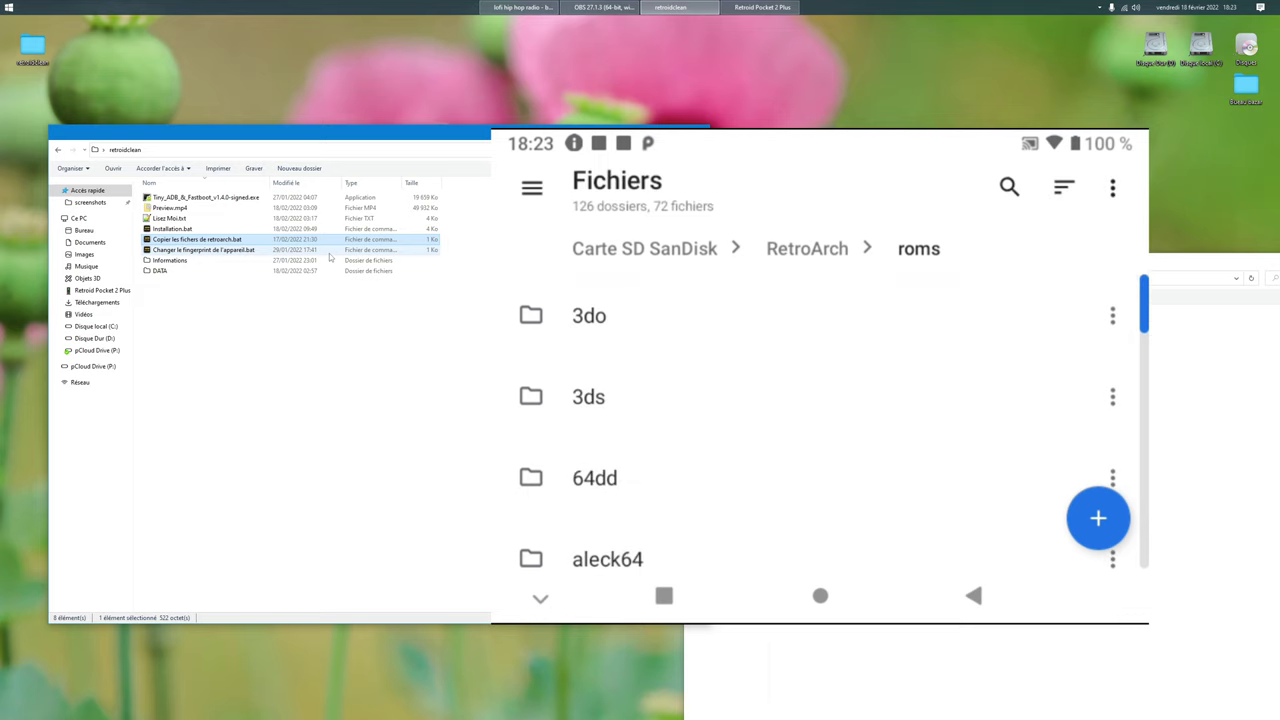
key("Escape")
key("Escape")
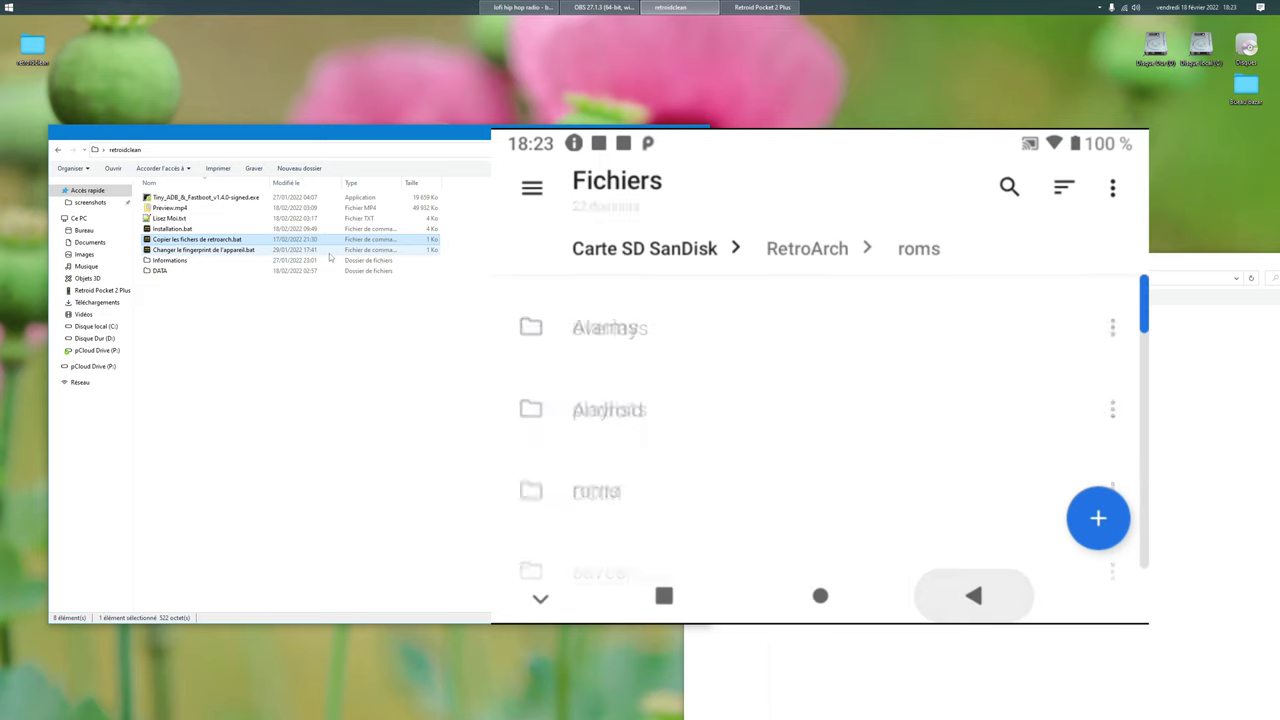
key("Escape")
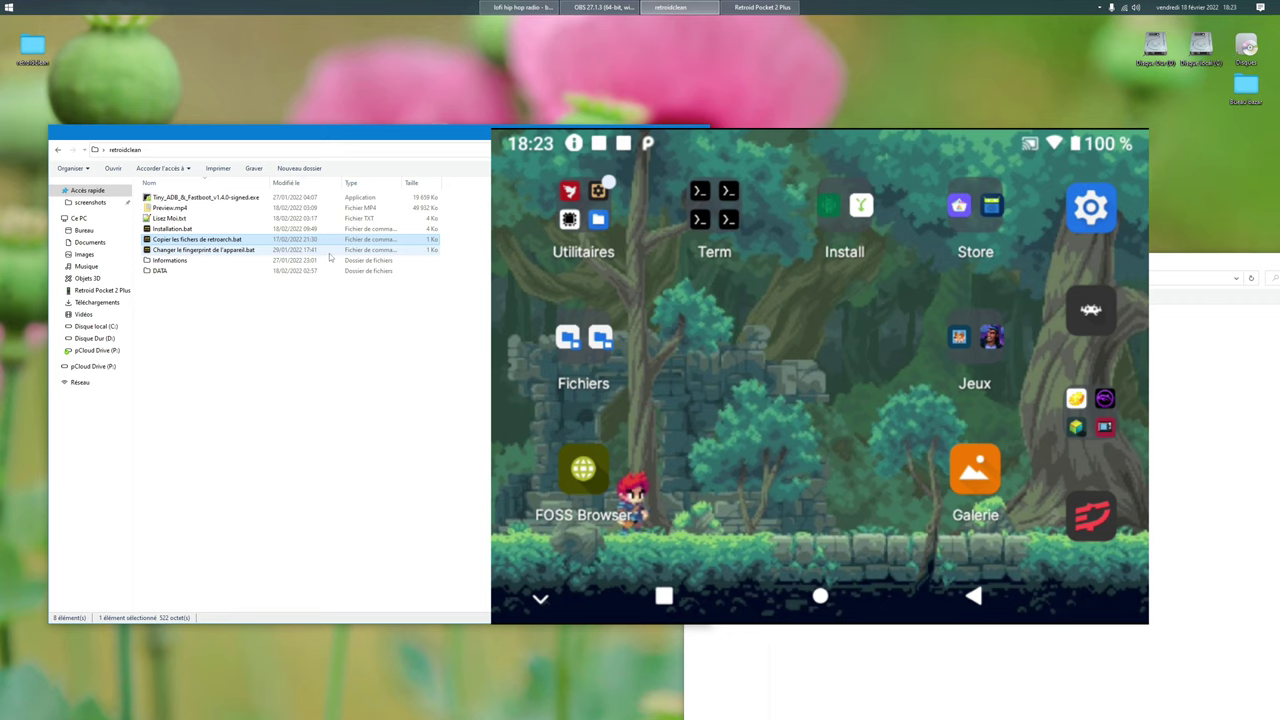
Step: Relaunch RetroArch and review the game entries in its MrBoom, DOS, Cave Story and 2048 playlists
key("Return")
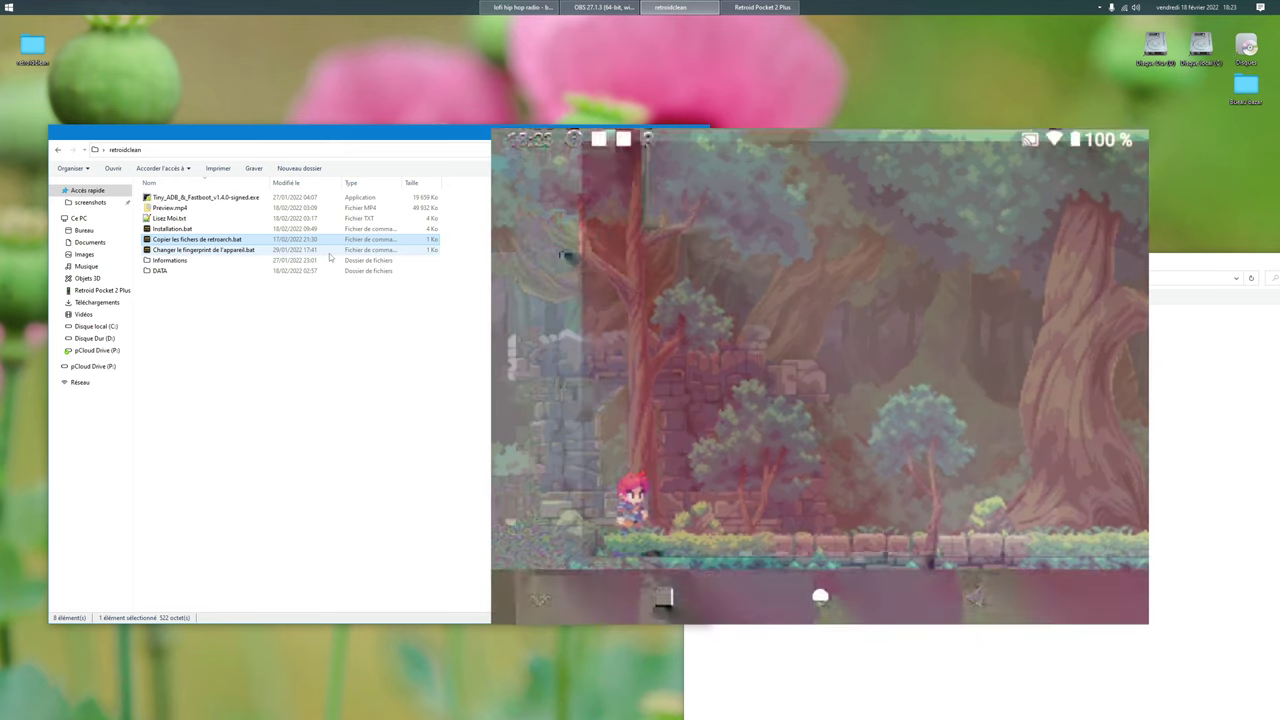
key("Right")
key("Right")
key("Right")
key("Right")
key("Right")
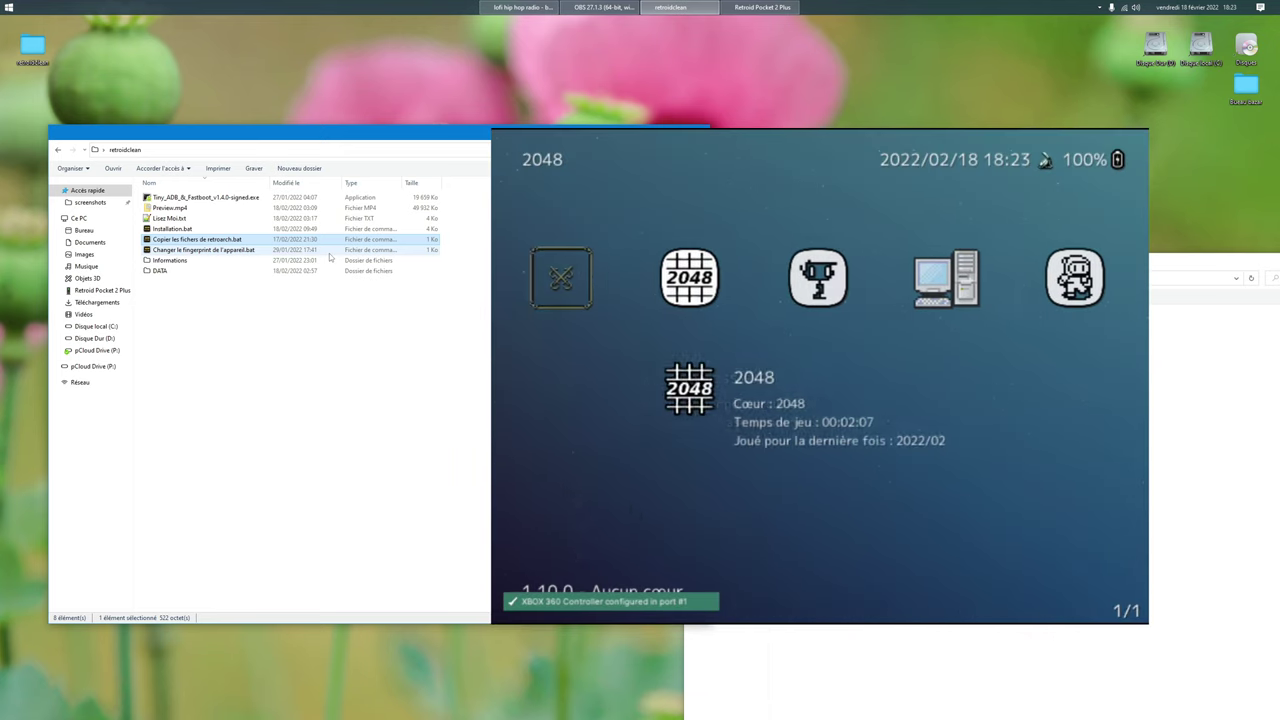
key("Right")
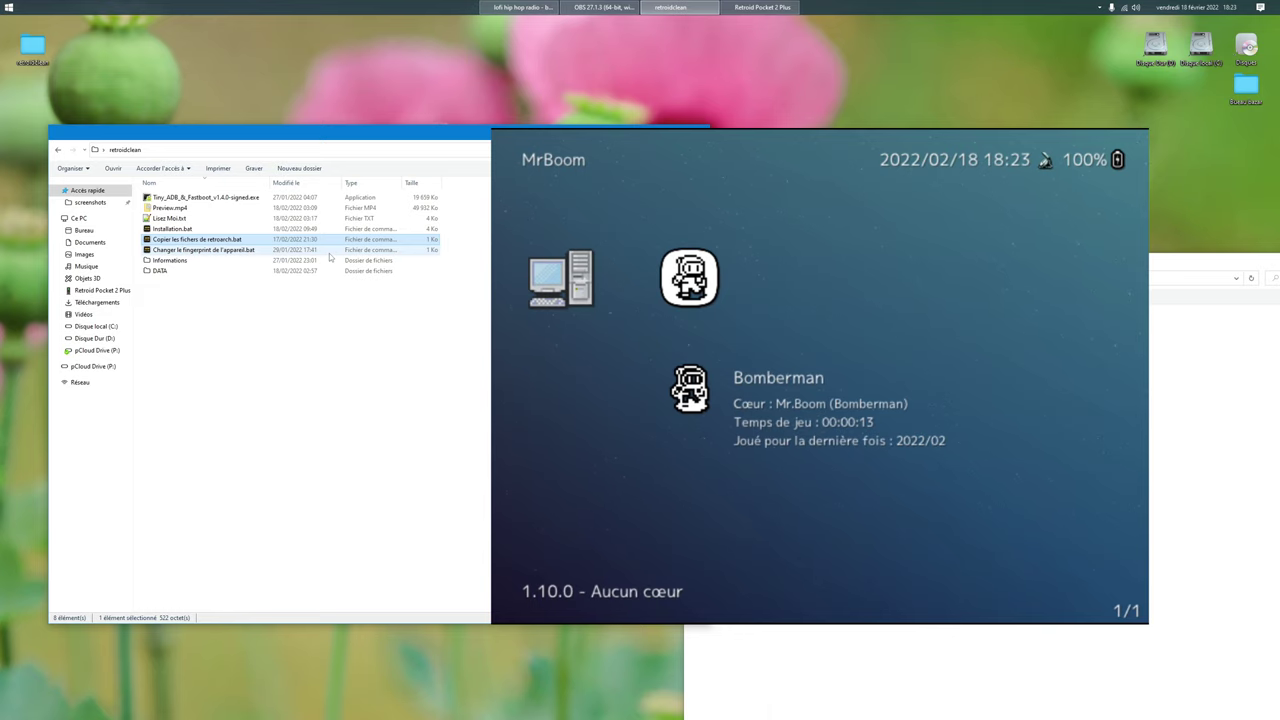
key("Left")
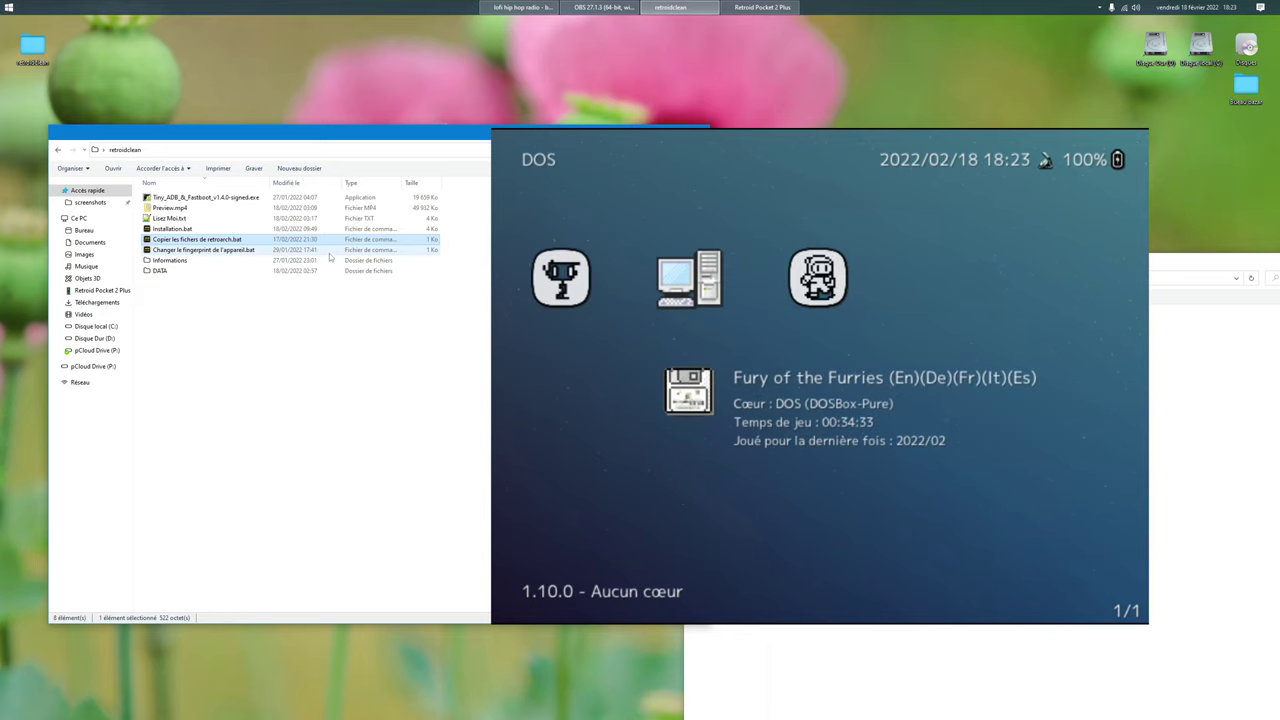
key("Right")
key("Left")
key("Left")
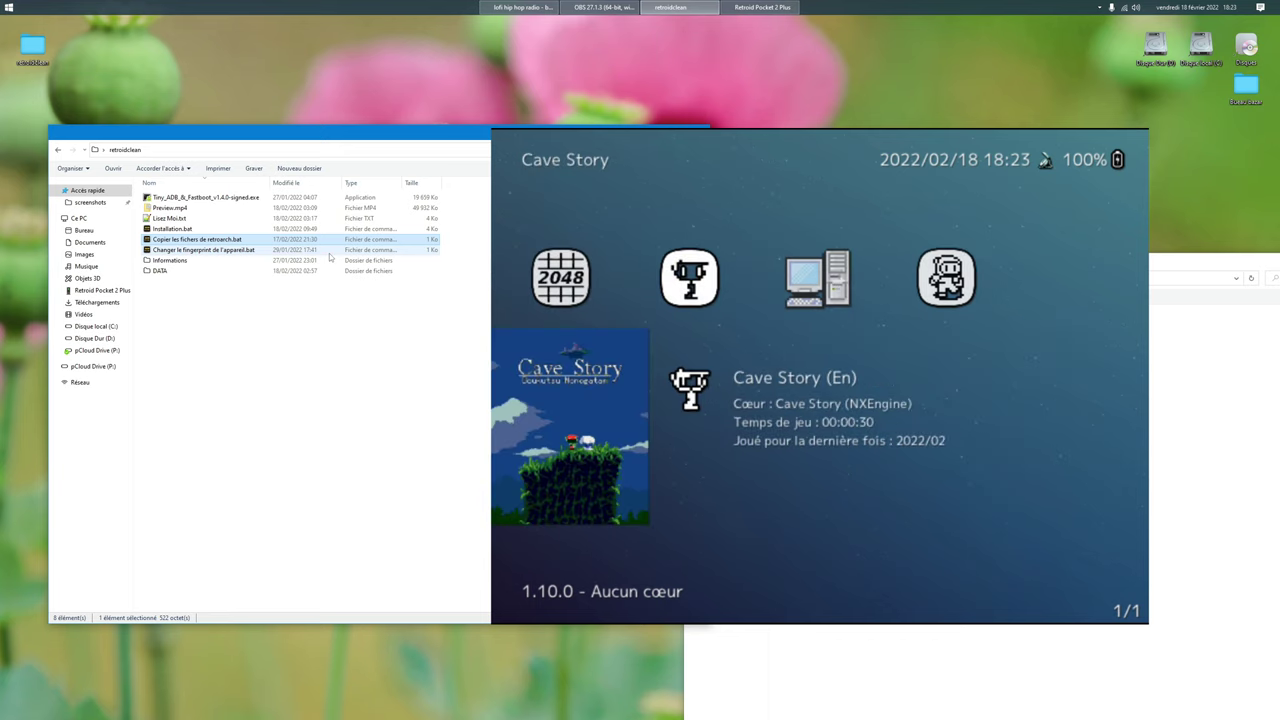
key("Left")
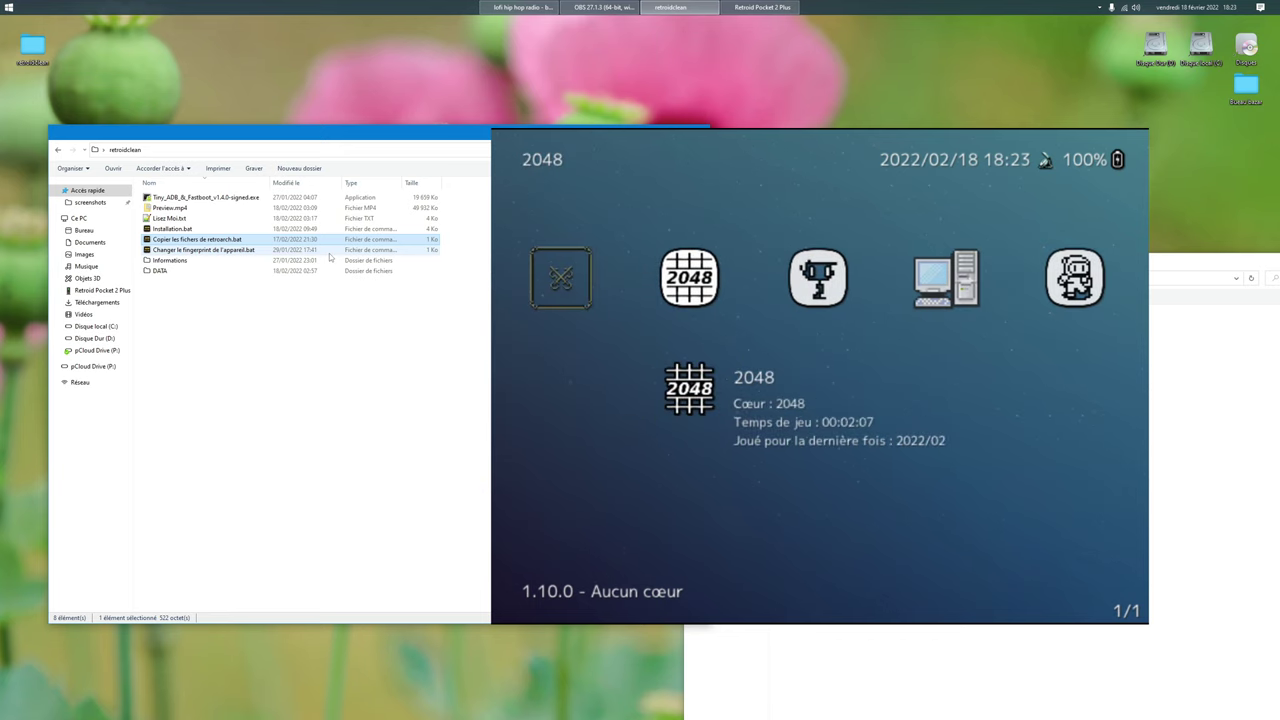
Step: Run Fury of the Furries from the DOS playlist to test the game
key("Right")
key("Right")
key("Right")
key("Left")
key("Return")
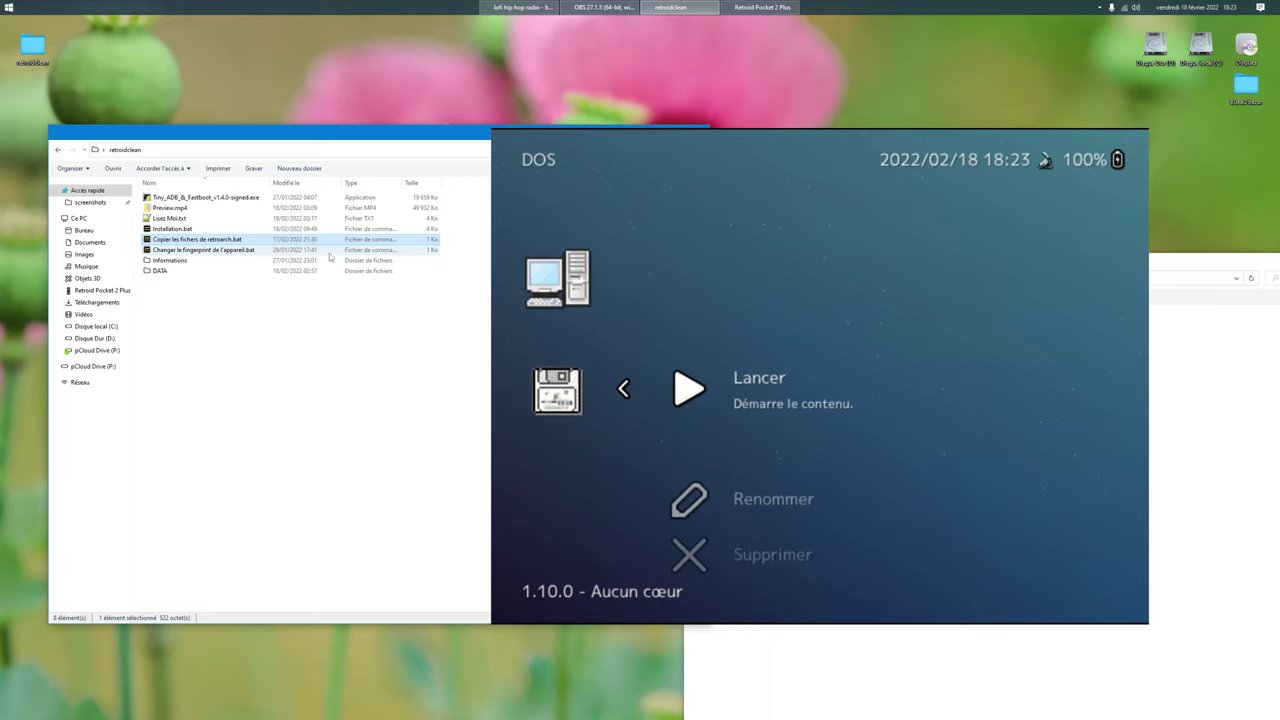
key("Return")
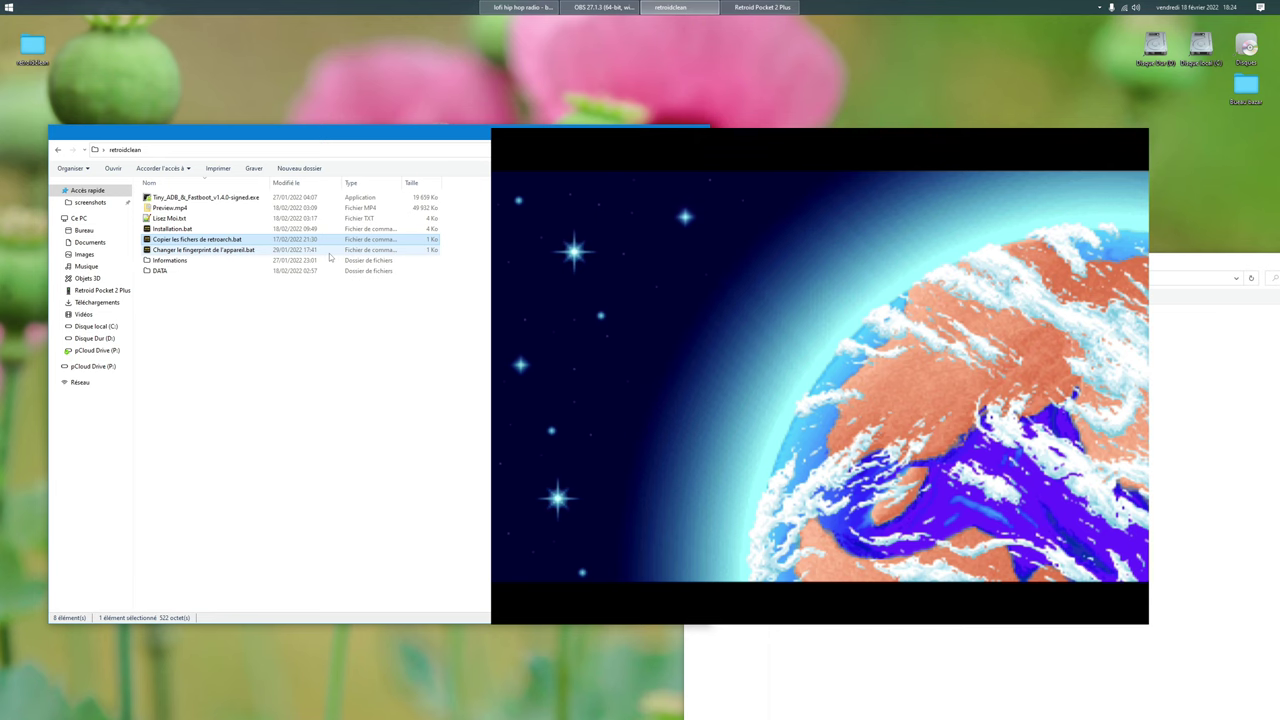
key("F1")
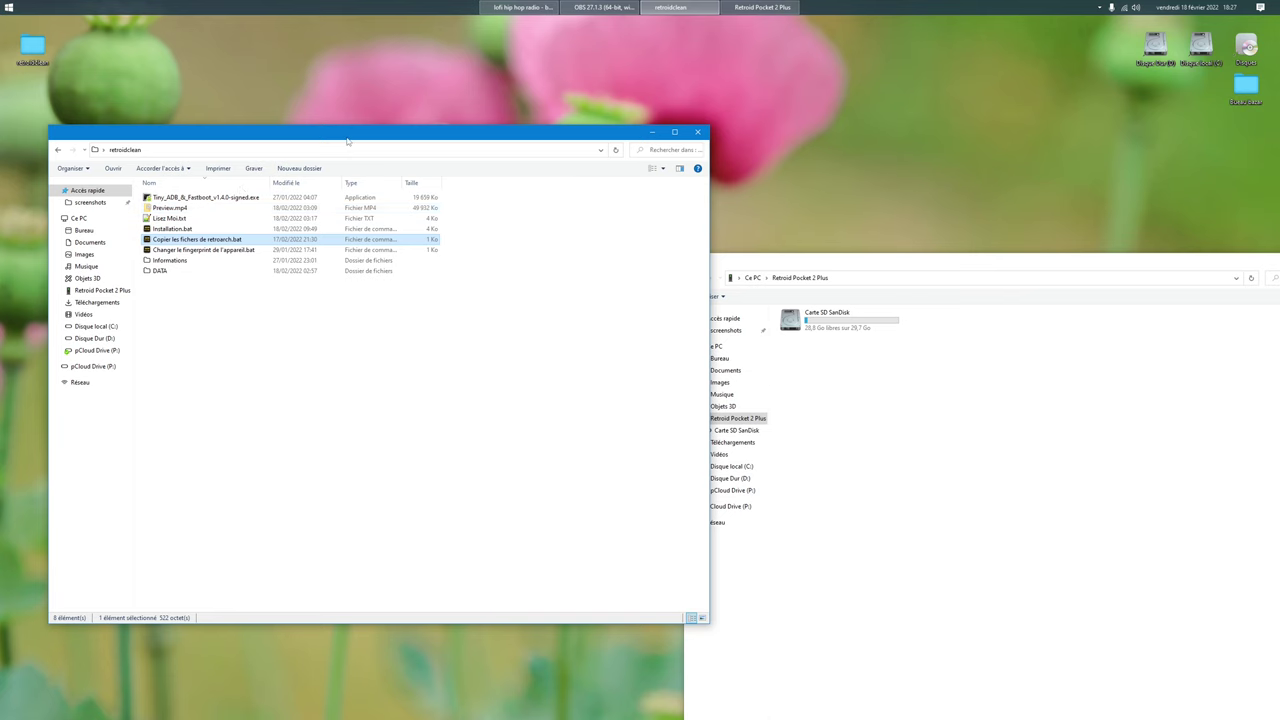
Step: Arrange the two Explorer windows on the PC and open Carte SD SanDisk on the Retroid Pocket 2 Plus
left_click_drag(571, 133, 564, 71)
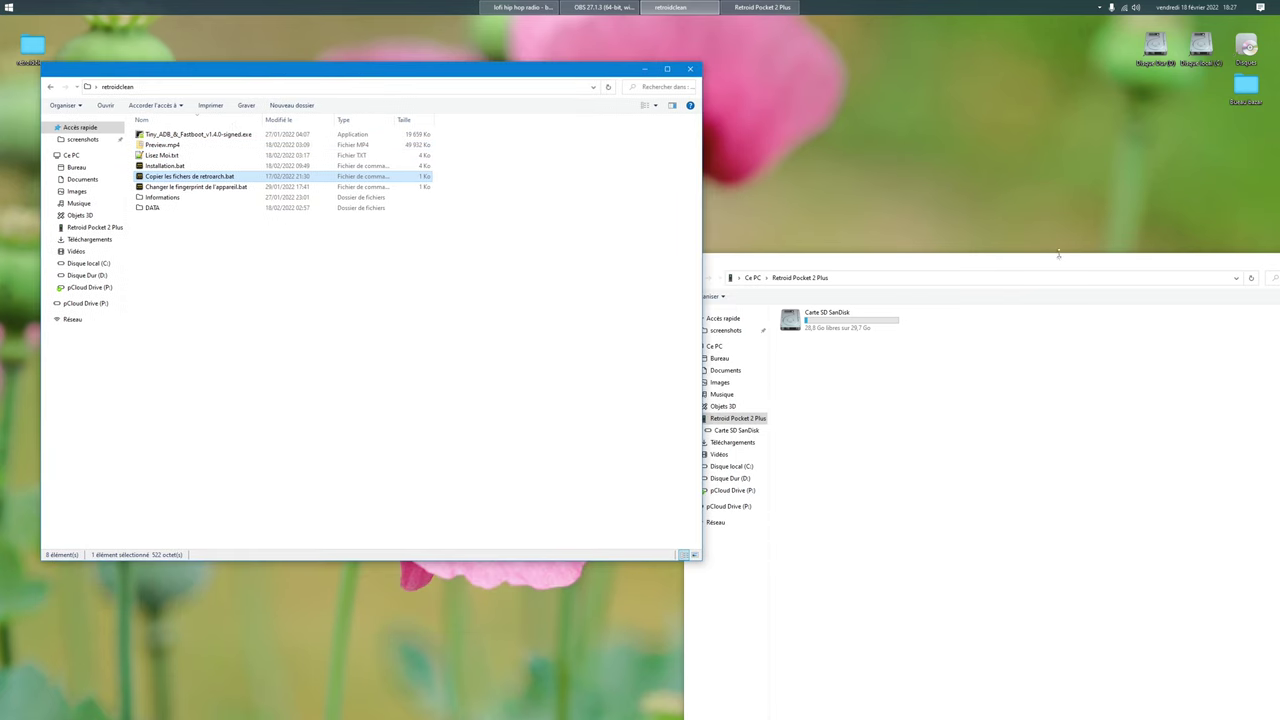
left_click(1052, 262)
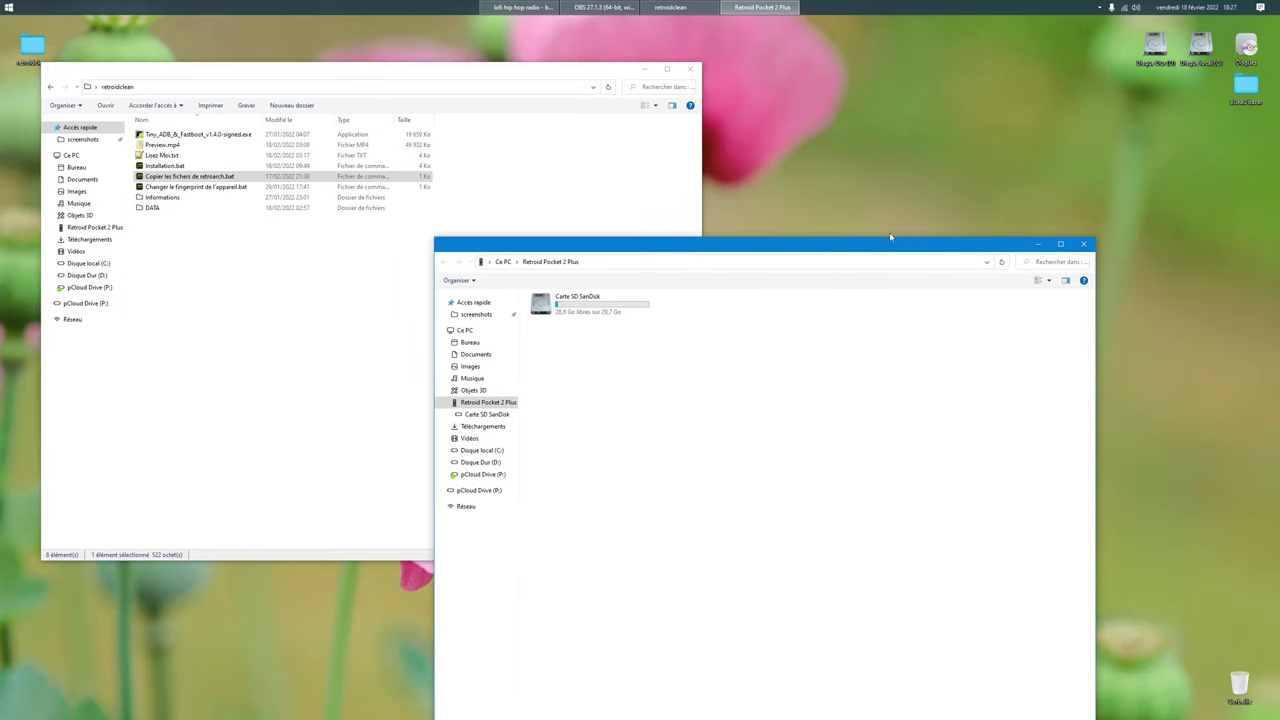
left_click_drag(757, 238, 901, 234)
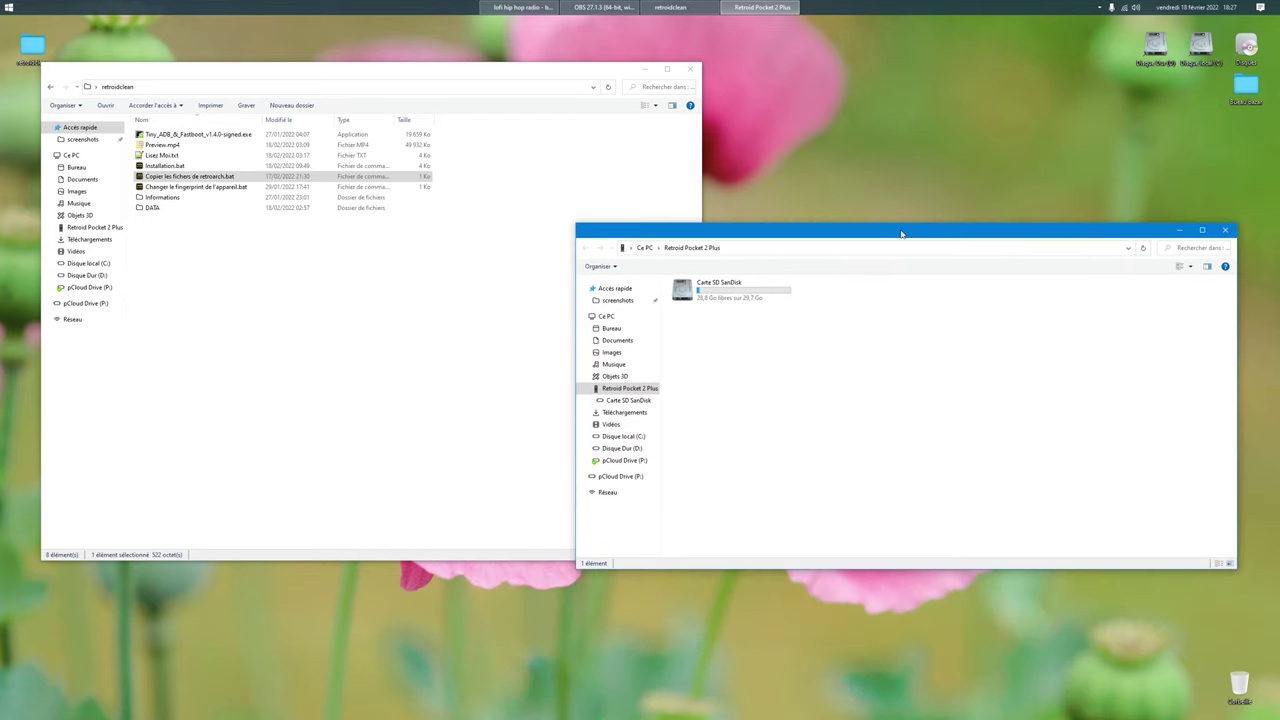
double_click(719, 289)
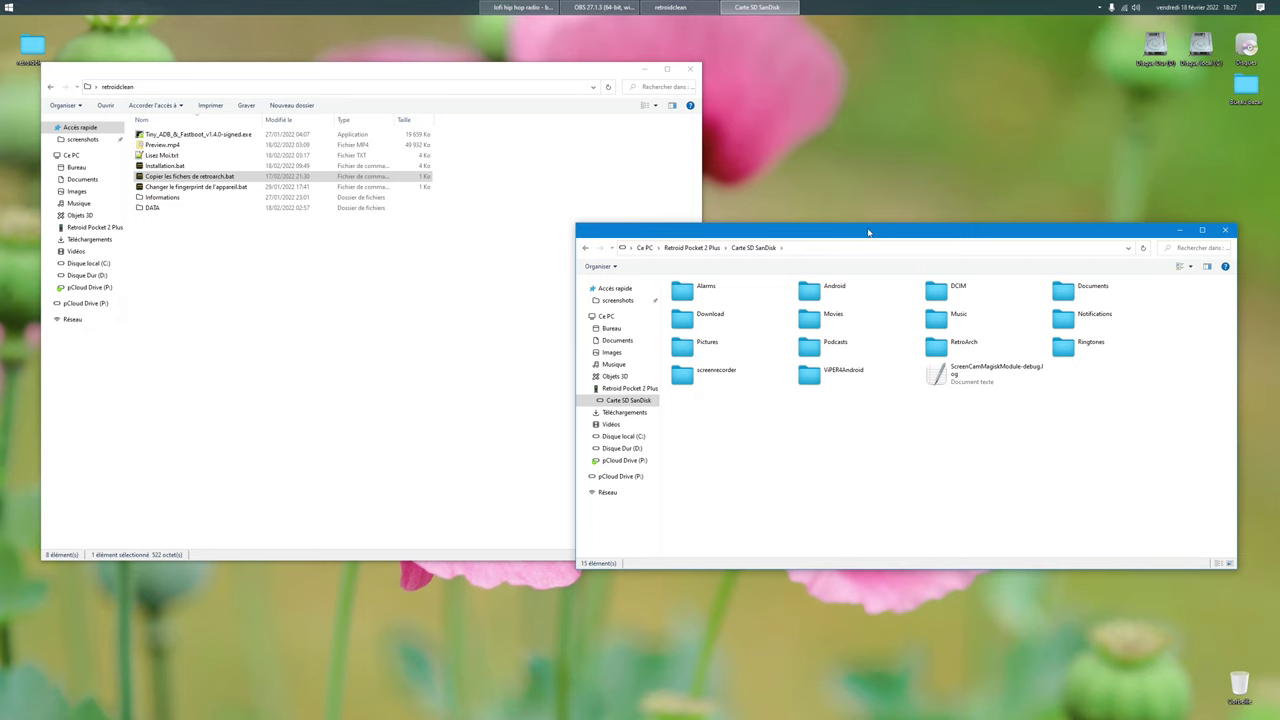
left_click_drag(868, 231, 867, 120)
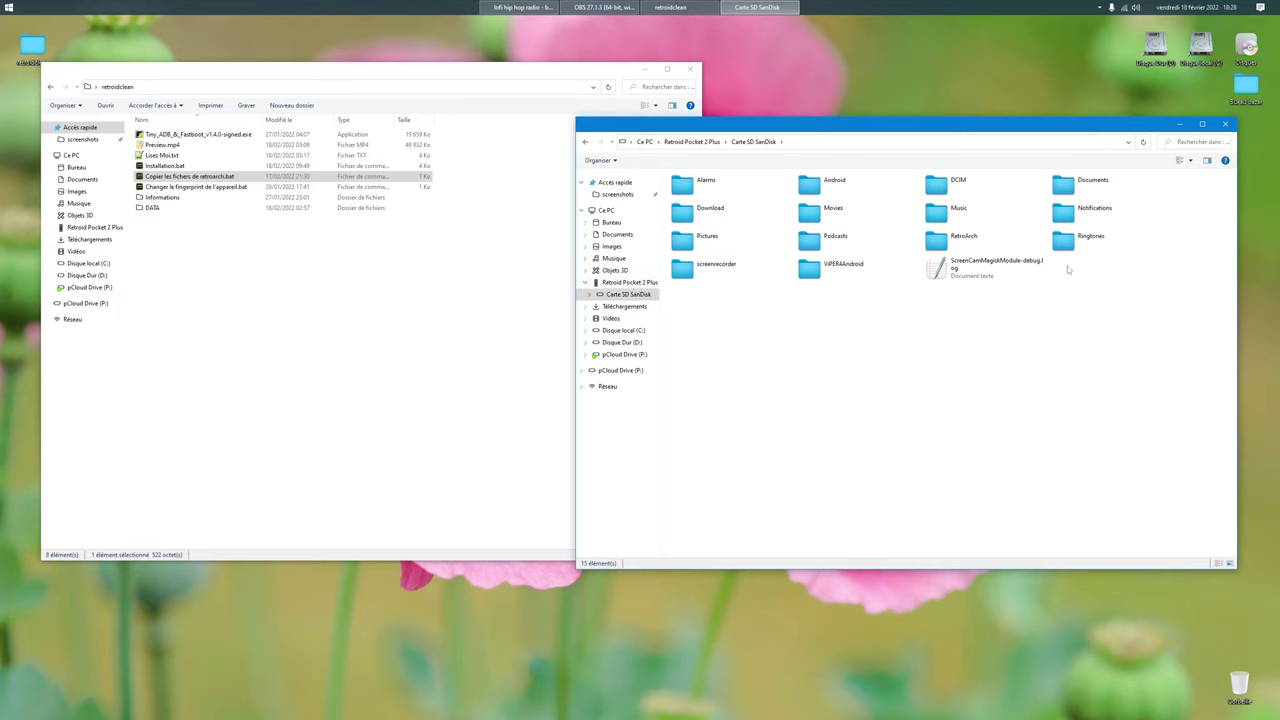
Step: Open RetroArch/roms on the SD card and examine its system folders and ZIP files
left_click(960, 242)
double_click(960, 242)
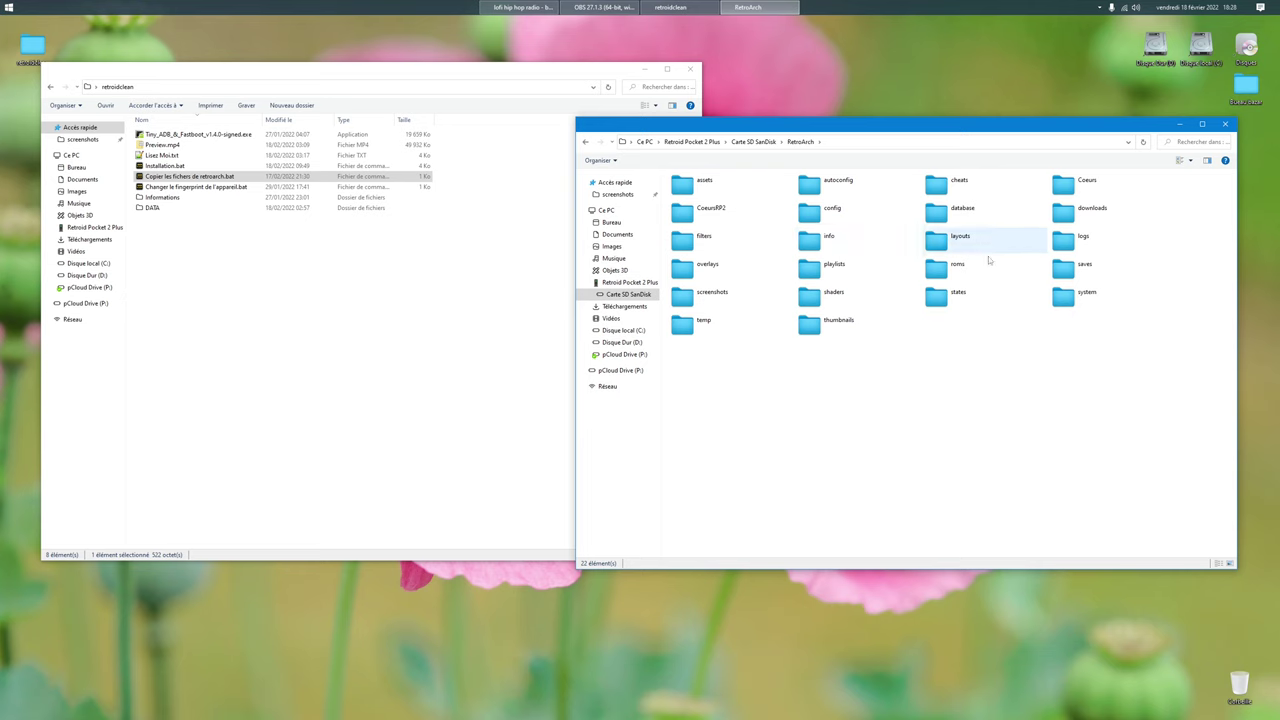
double_click(978, 281)
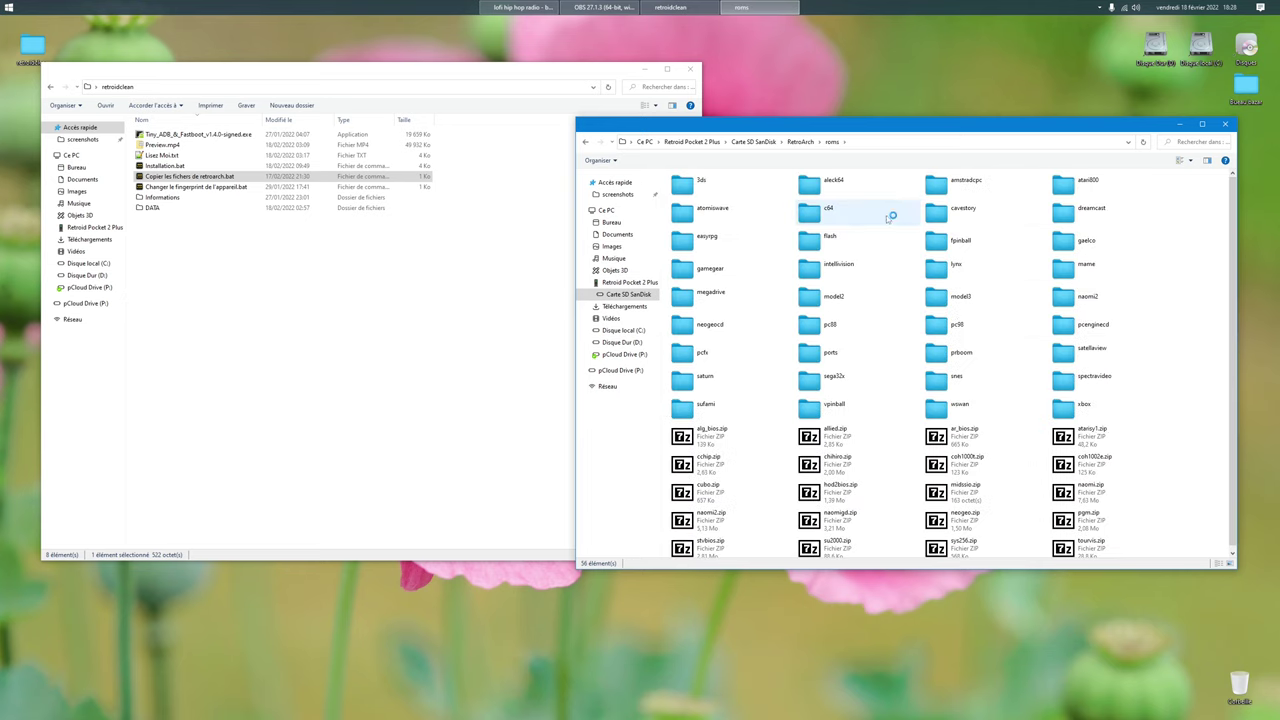
scroll(860, 400, "down", 5)
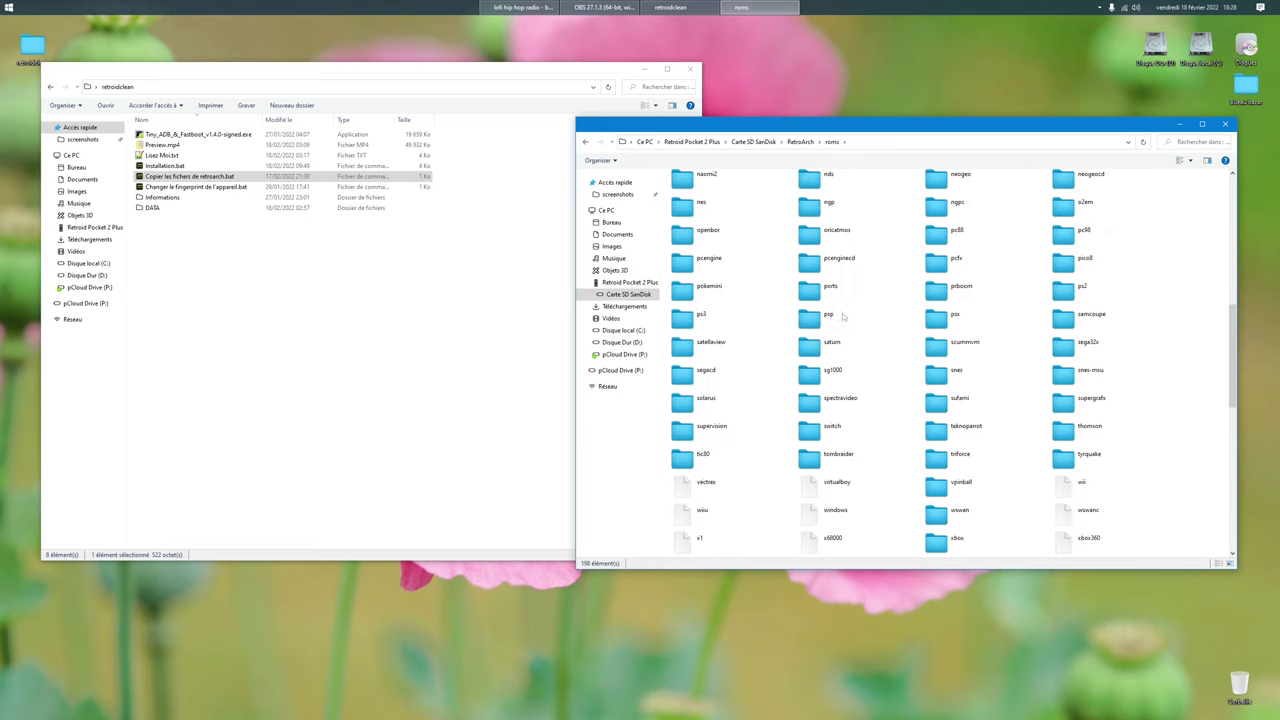
scroll(900, 420, "down", 3)
scroll(971, 429, "up", 2)
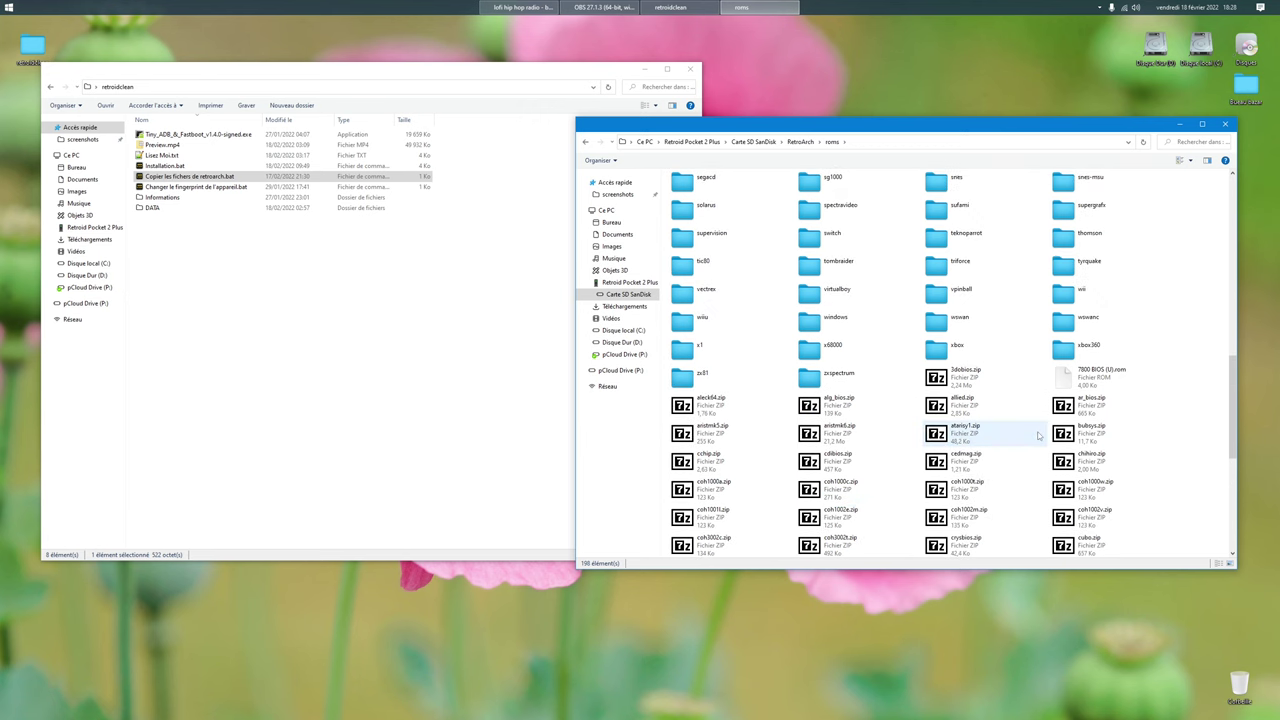
Step: Check the remaining BIOS ZIP files at the end of the roms folder and return to the parent RetroArch folder
scroll(1040, 436, "down", 4)
scroll(1045, 434, "down", 2)
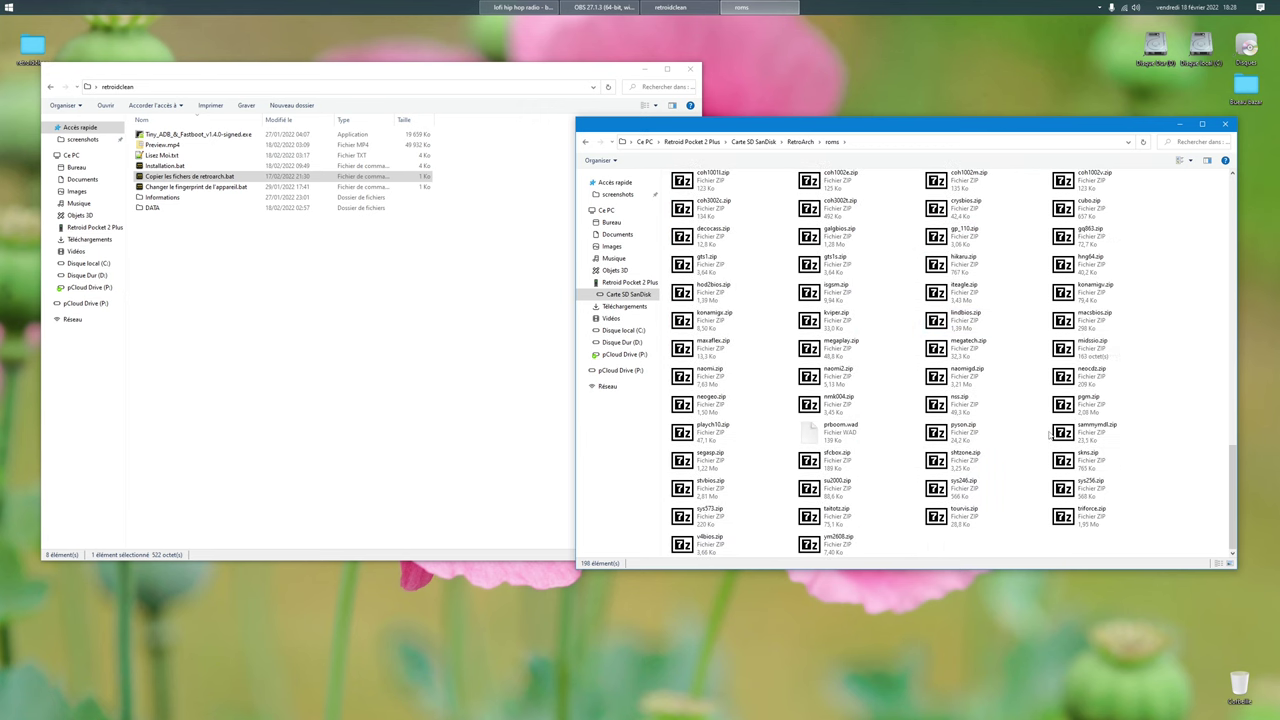
left_click(797, 142)
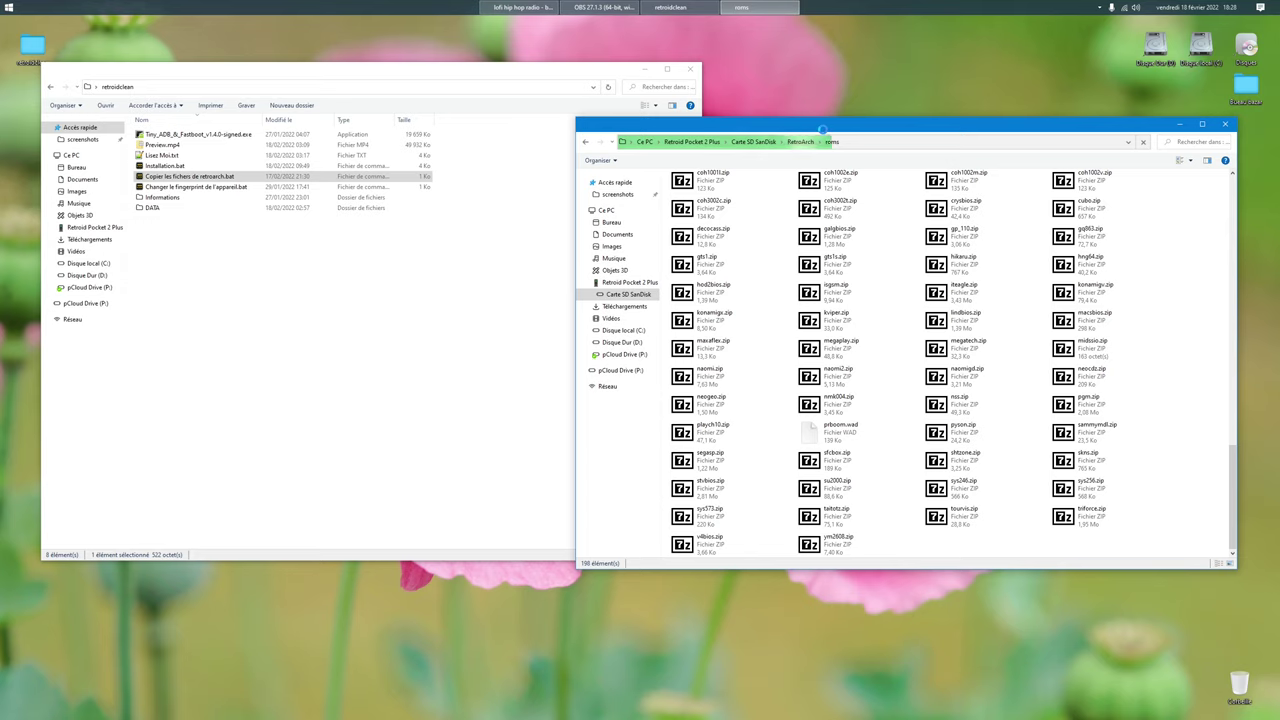
key("BackSpace")
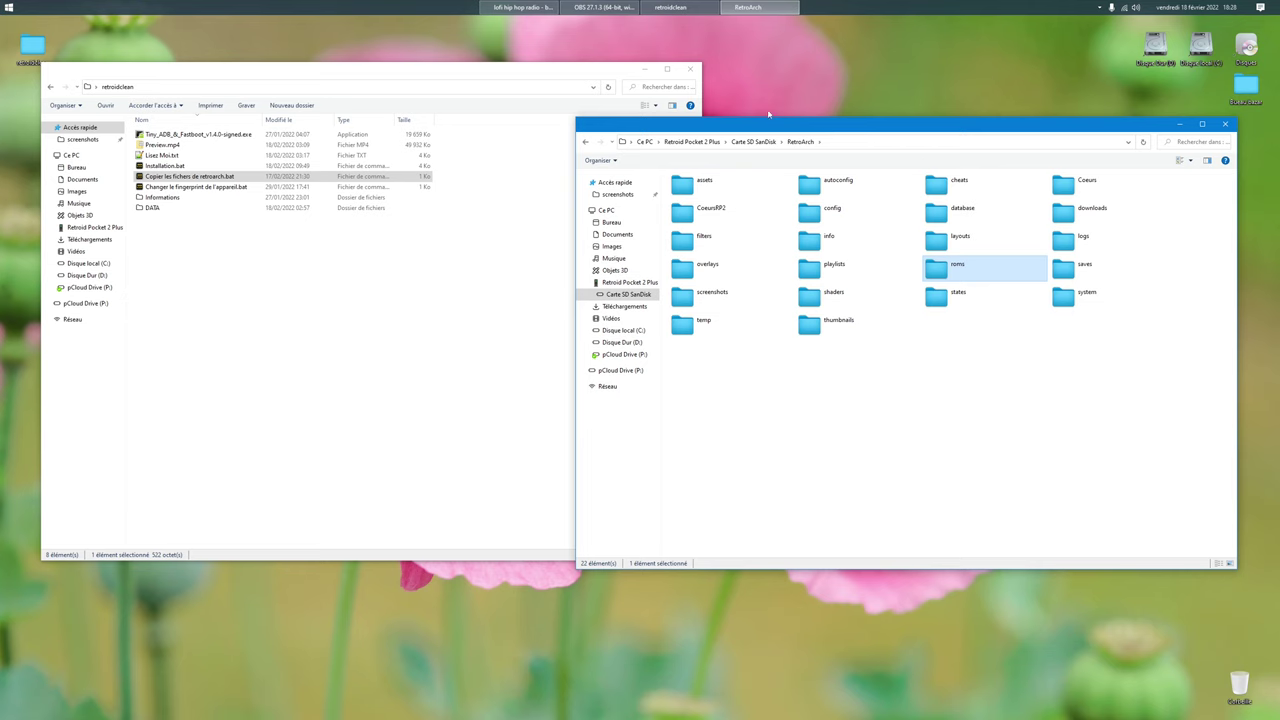
Step: Open Lisez Moi.txt from the retroidclean folder, review its installation, cores and RetroArch shortcut notes, and close it
double_click(190, 157)
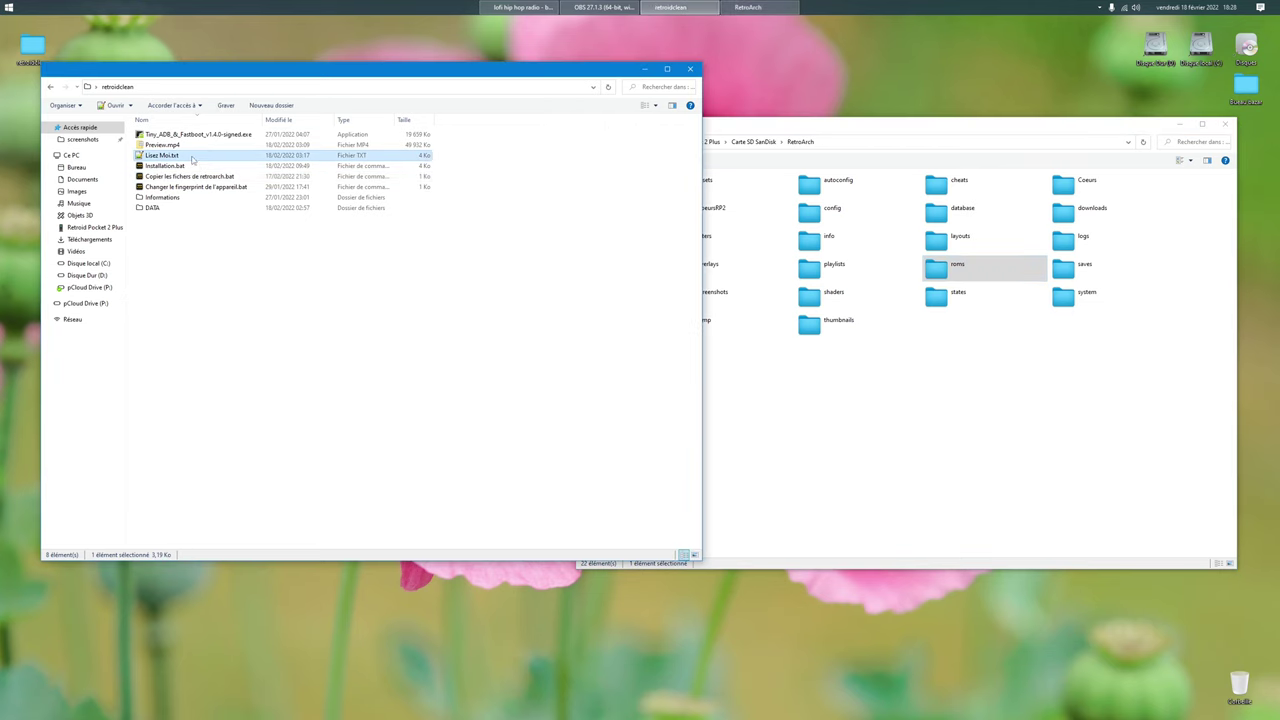
scroll(418, 335, "down", 15)
scroll(418, 335, "down", 7)
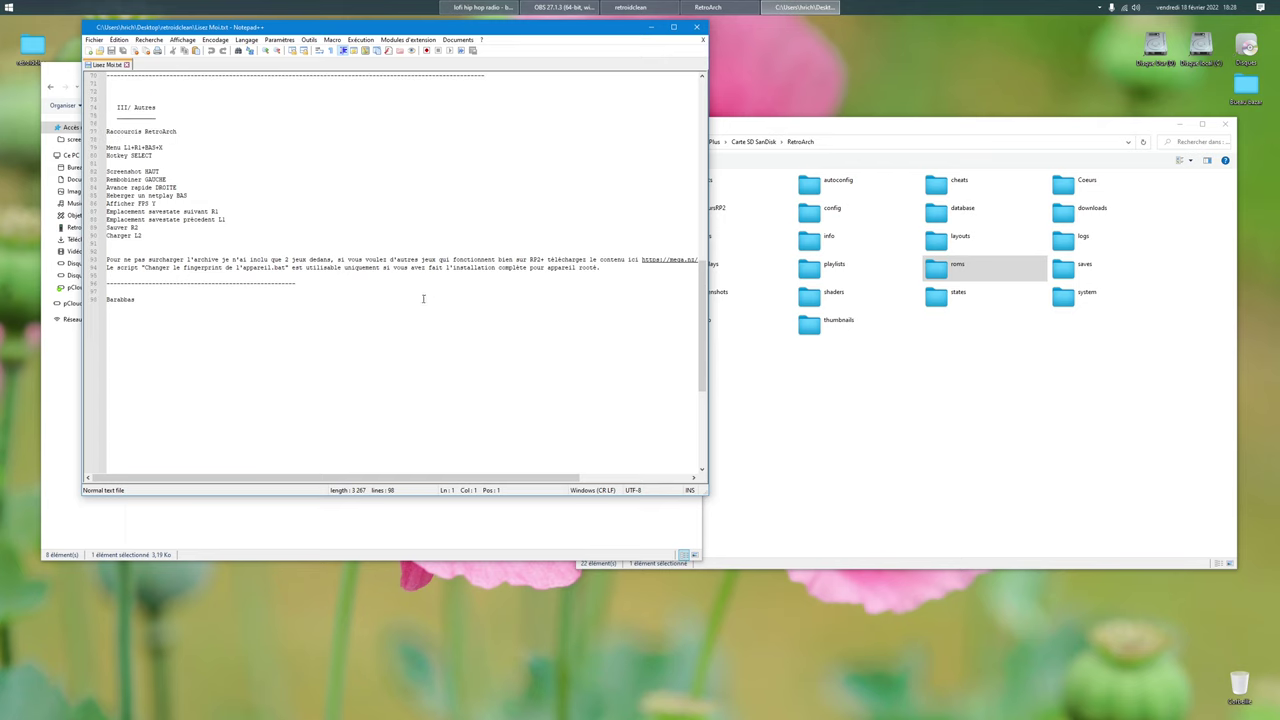
scroll(425, 290, "up", 7)
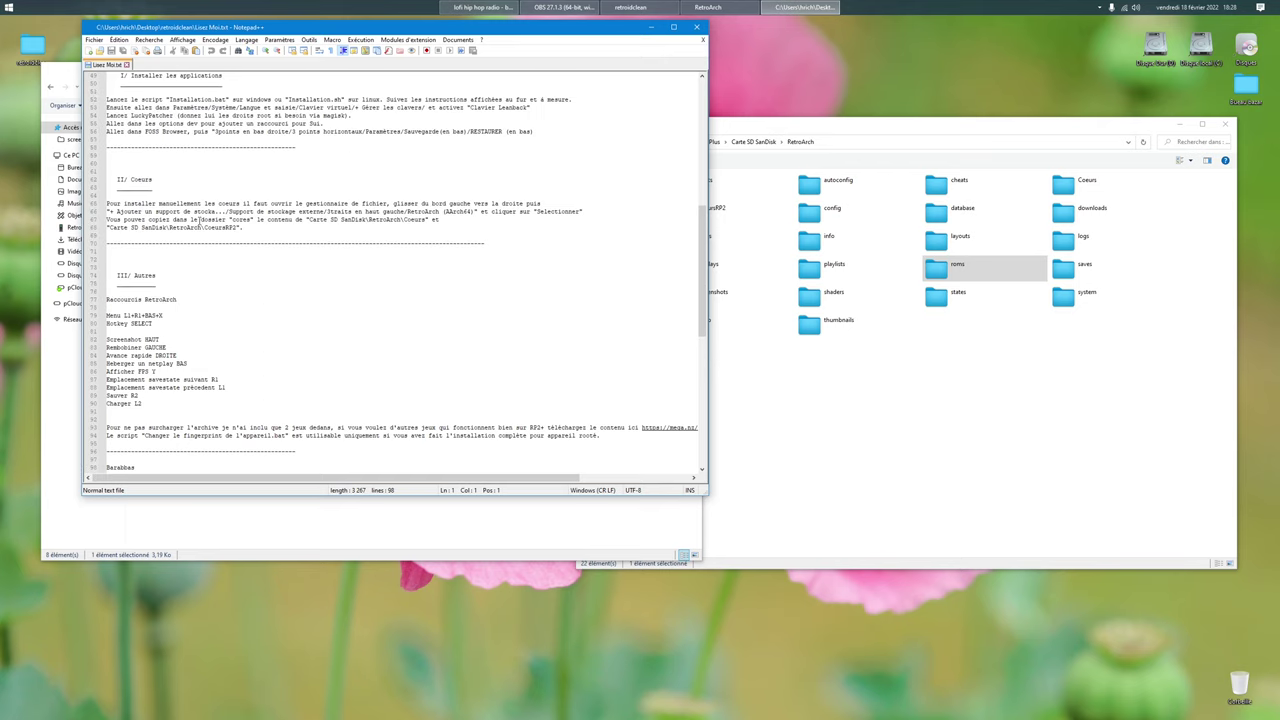
scroll(244, 281, "up", 5)
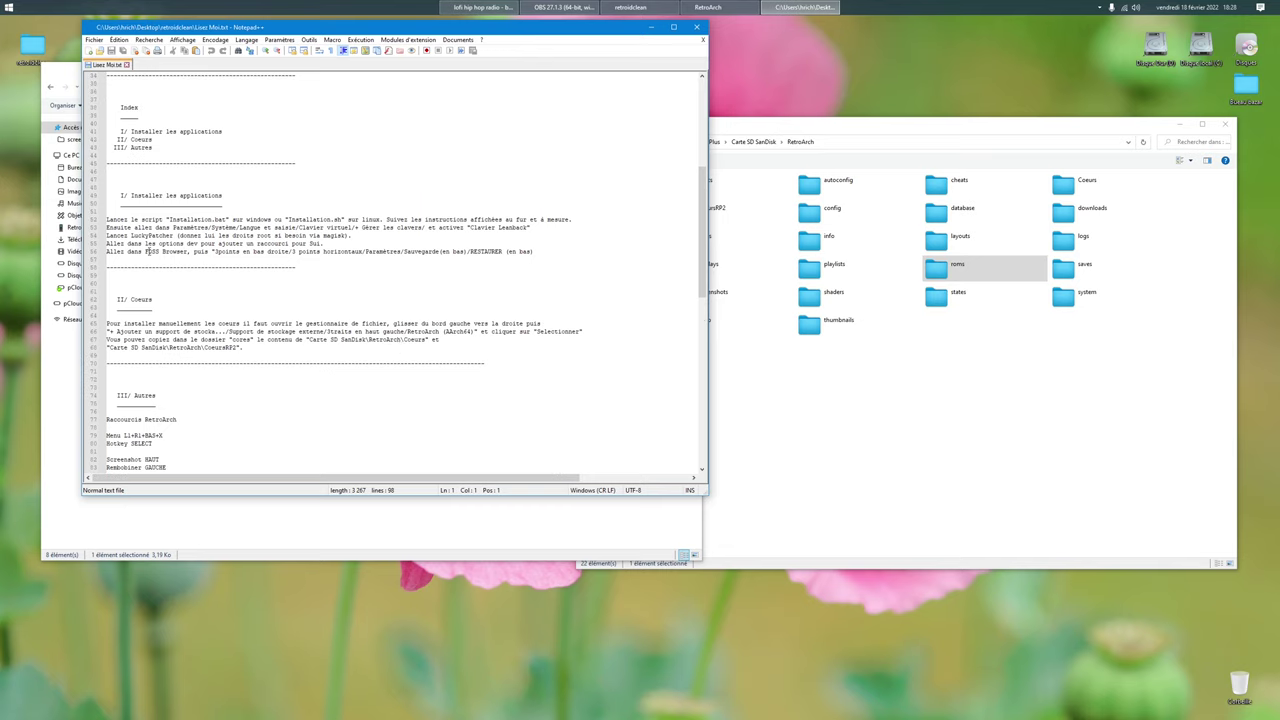
scroll(405, 232, "up", 11)
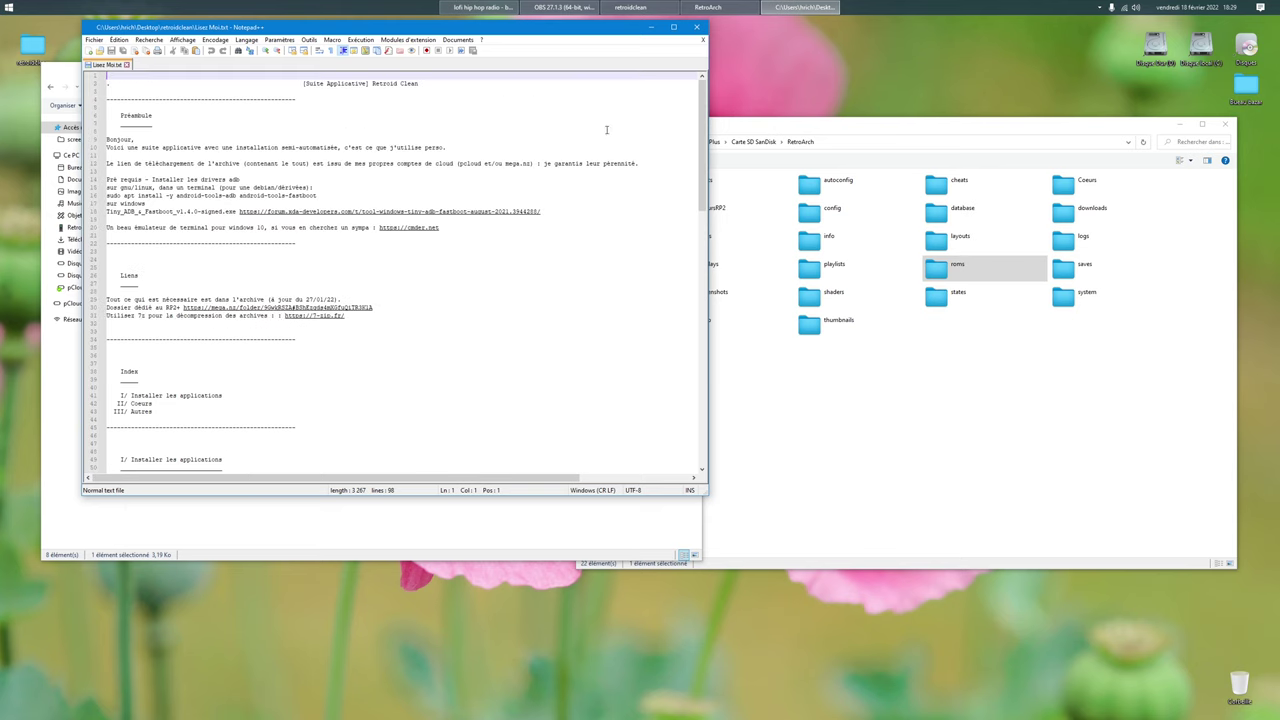
left_click(705, 27)
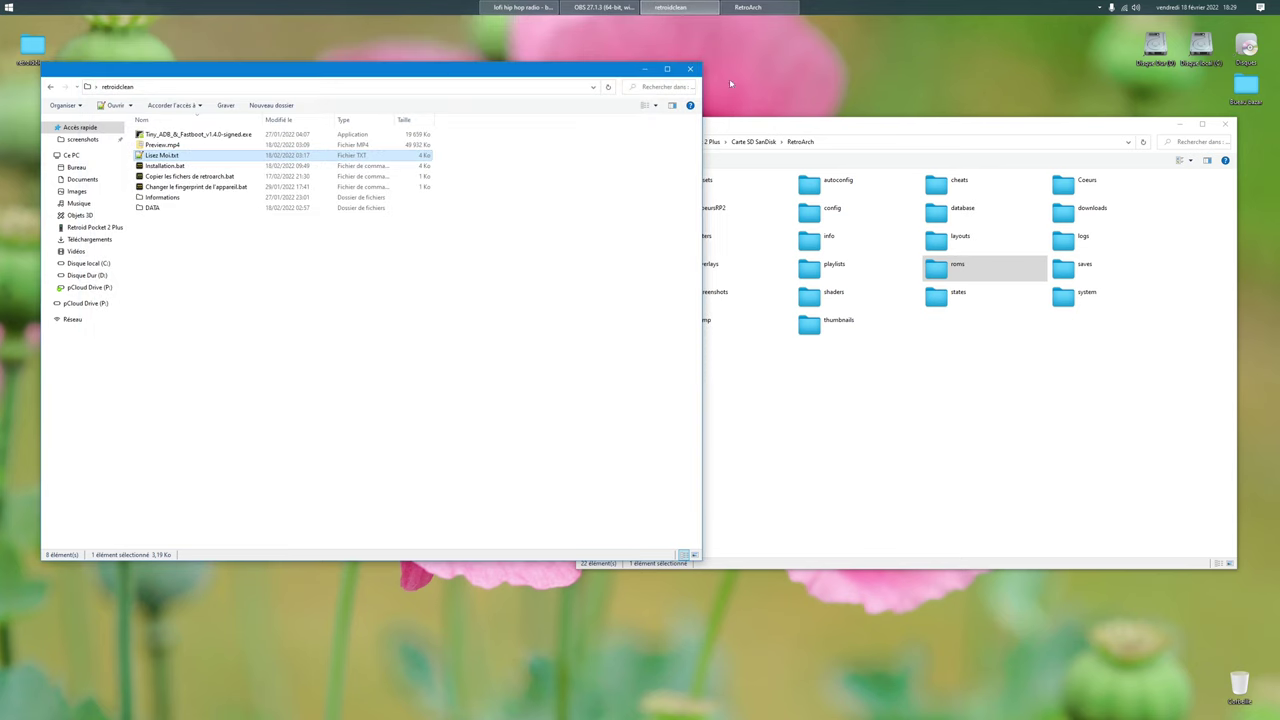